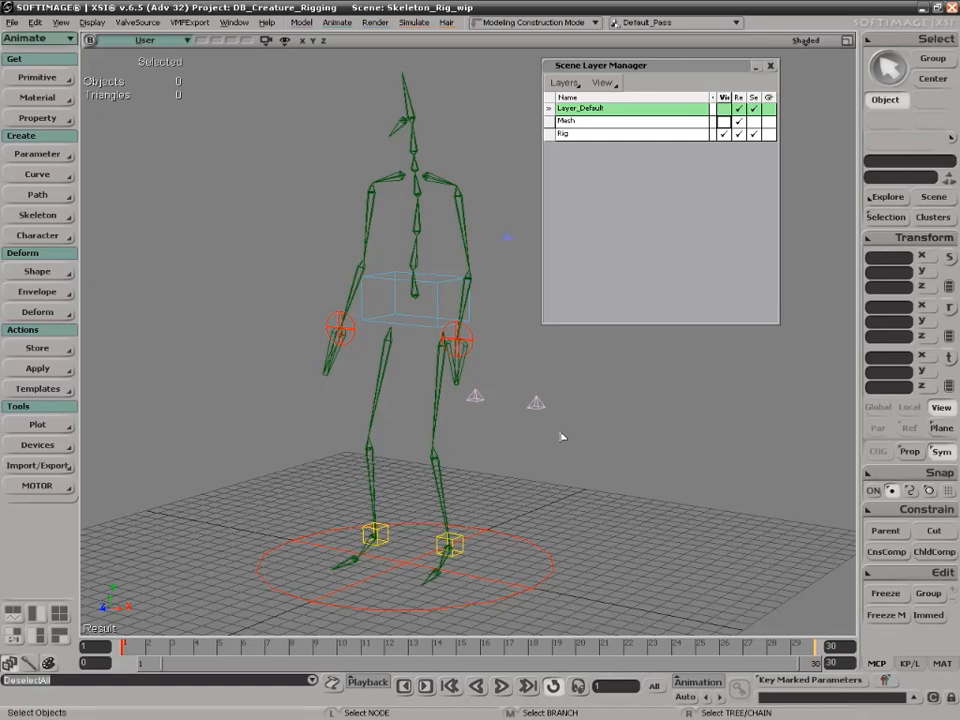
- Create a primitive null in the skeleton rig scene
key(s)
right_drag(562, 437, 617, 450)
drag(700, 66, 786, 55)
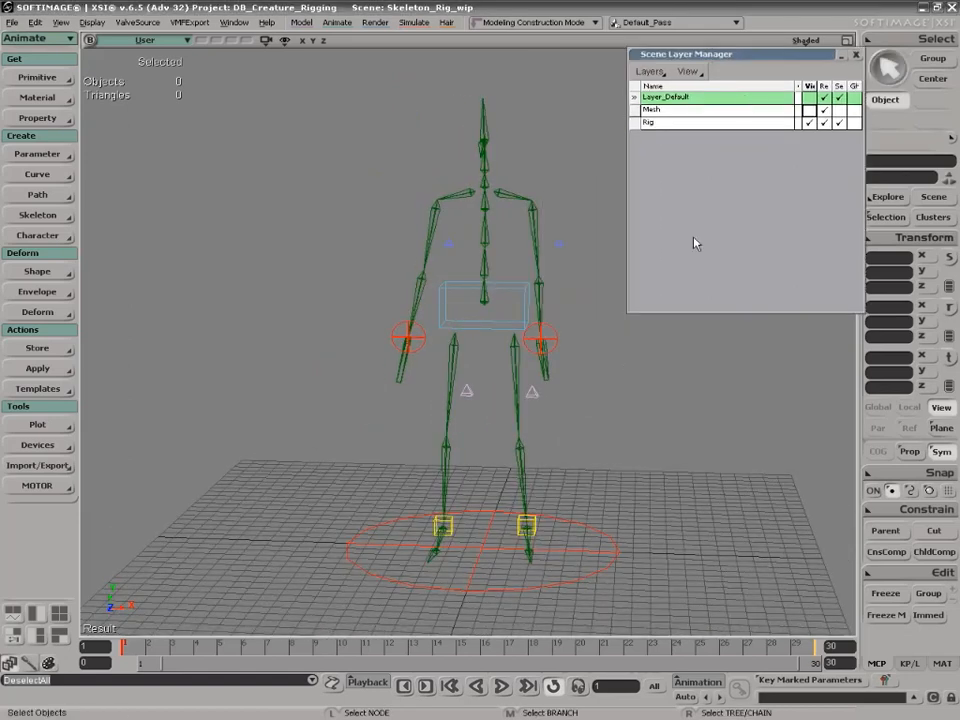
key(s)
right_drag(690, 420, 662, 411)
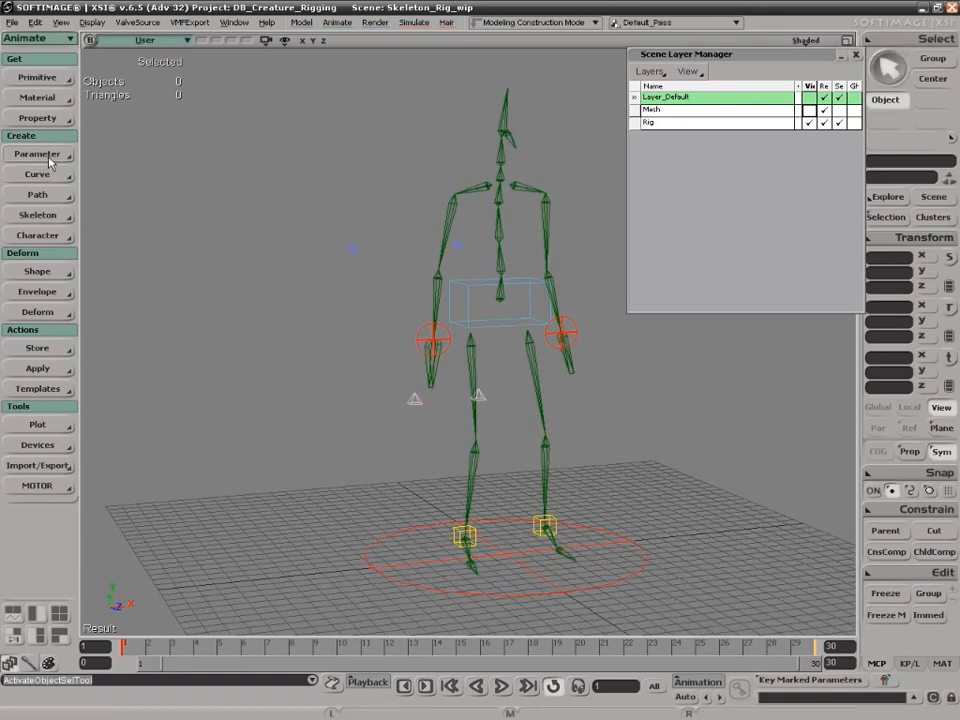
click(31, 75)
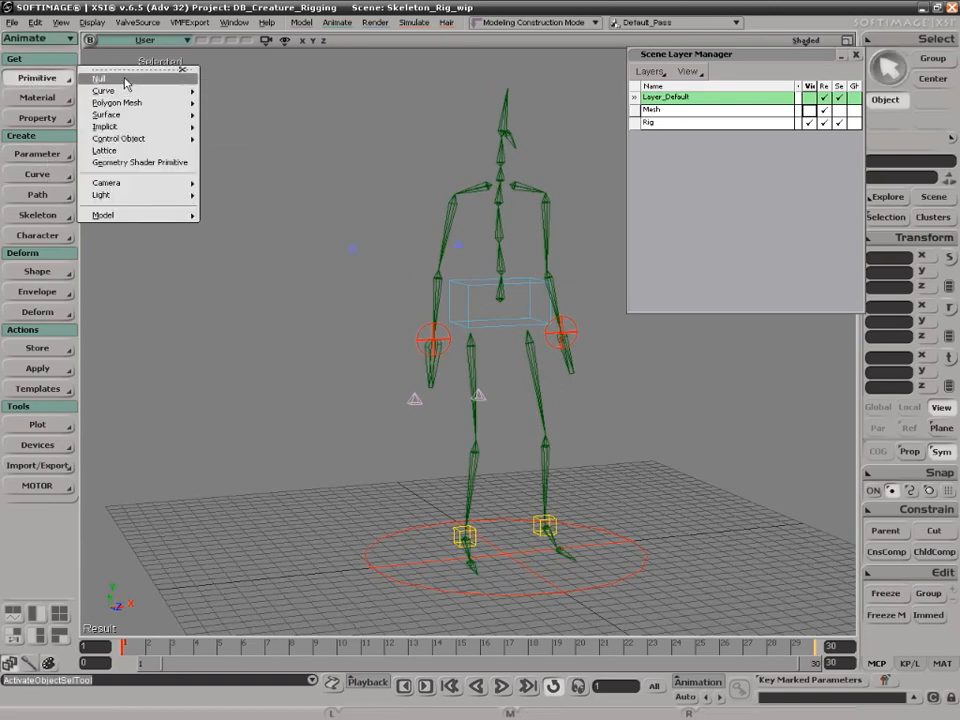
click(97, 69)
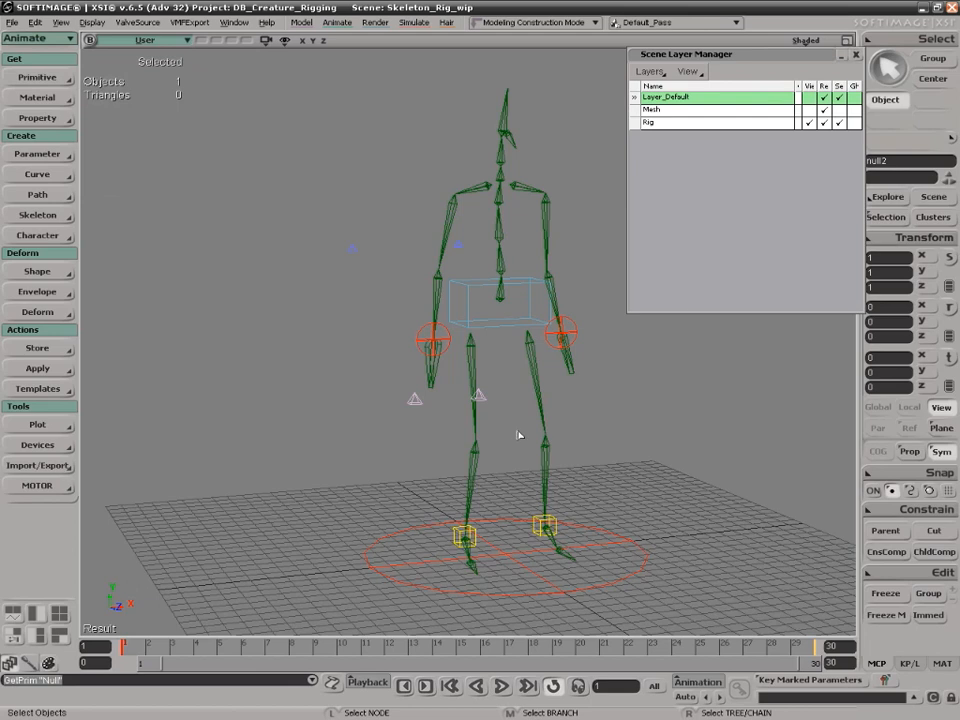
- Turn on view visibility for Layer_Default and delete the stray bone chain running between the hand and the floor
click(808, 97)
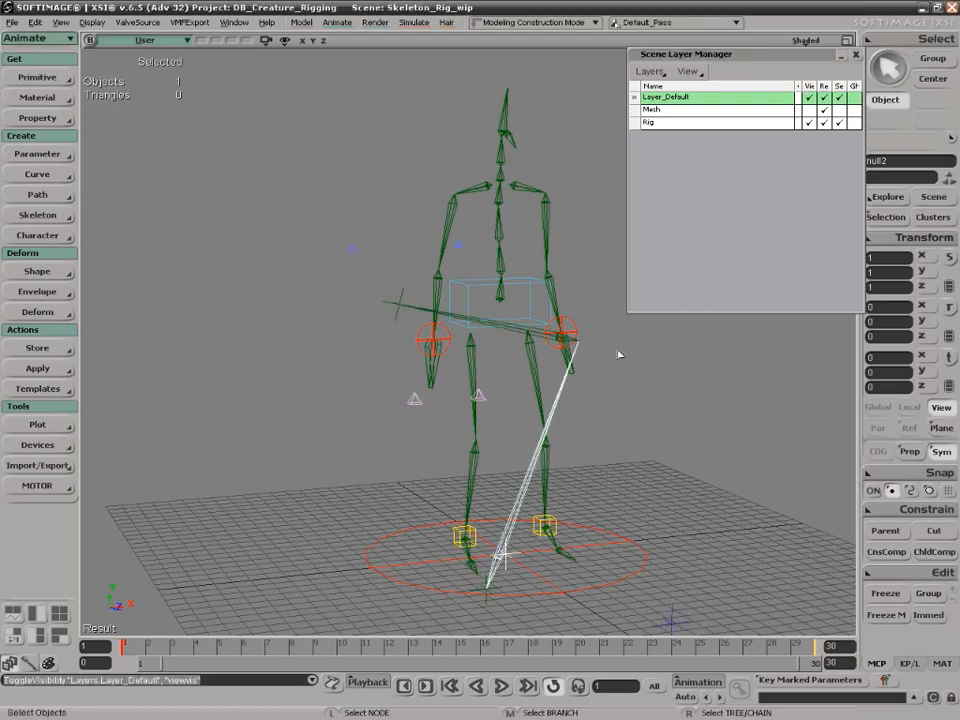
key(Delete)
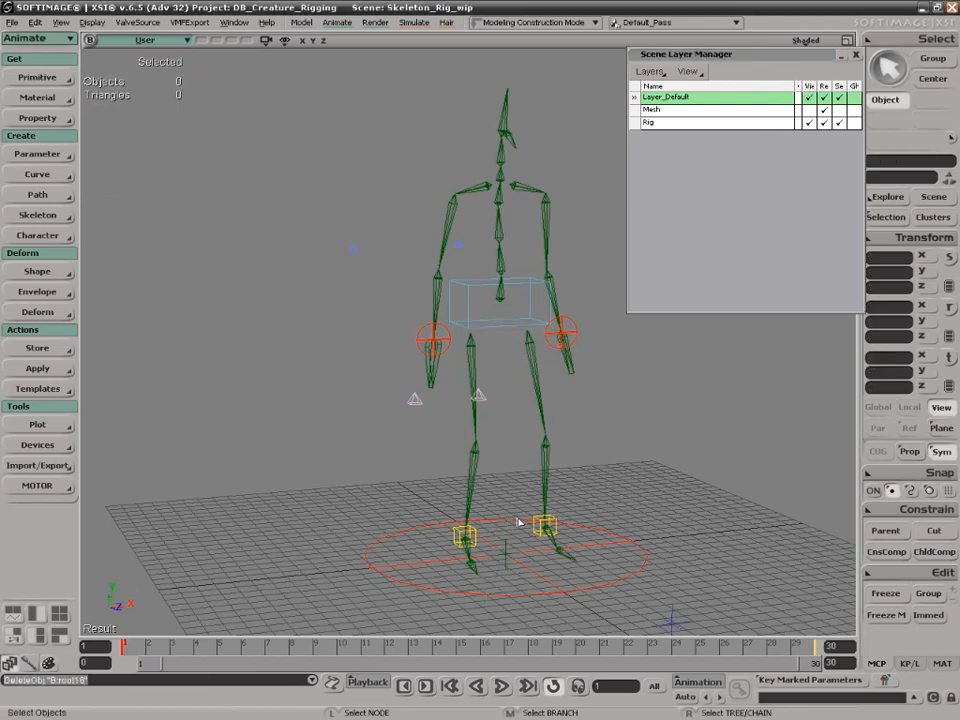
- Select null2 in the Explorer and position-constrain it to the character's right upper arm bone
key(8)
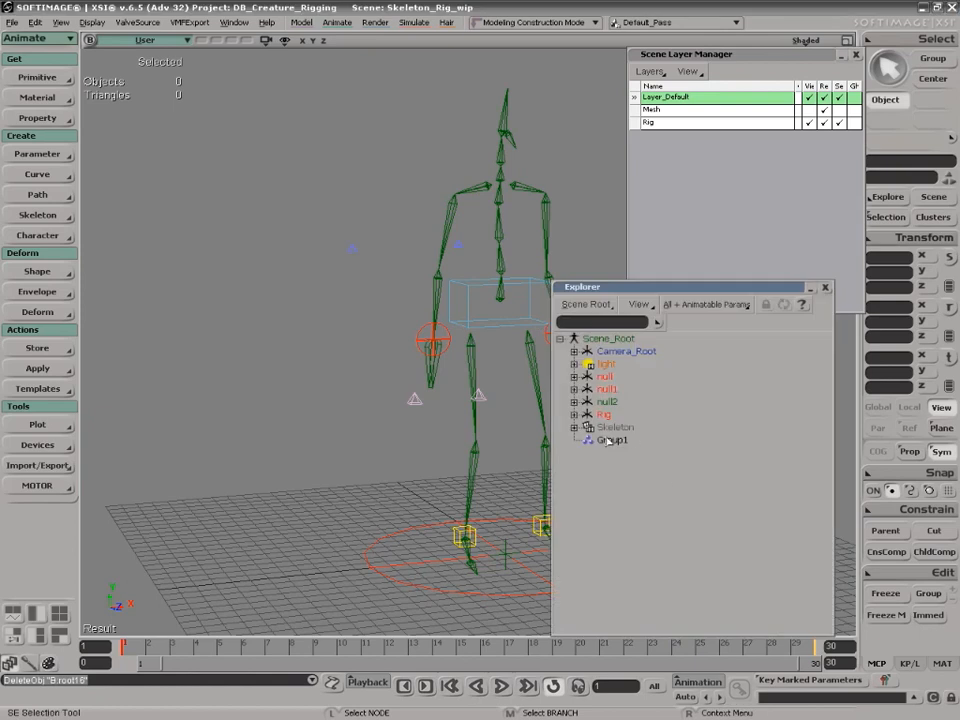
click(606, 401)
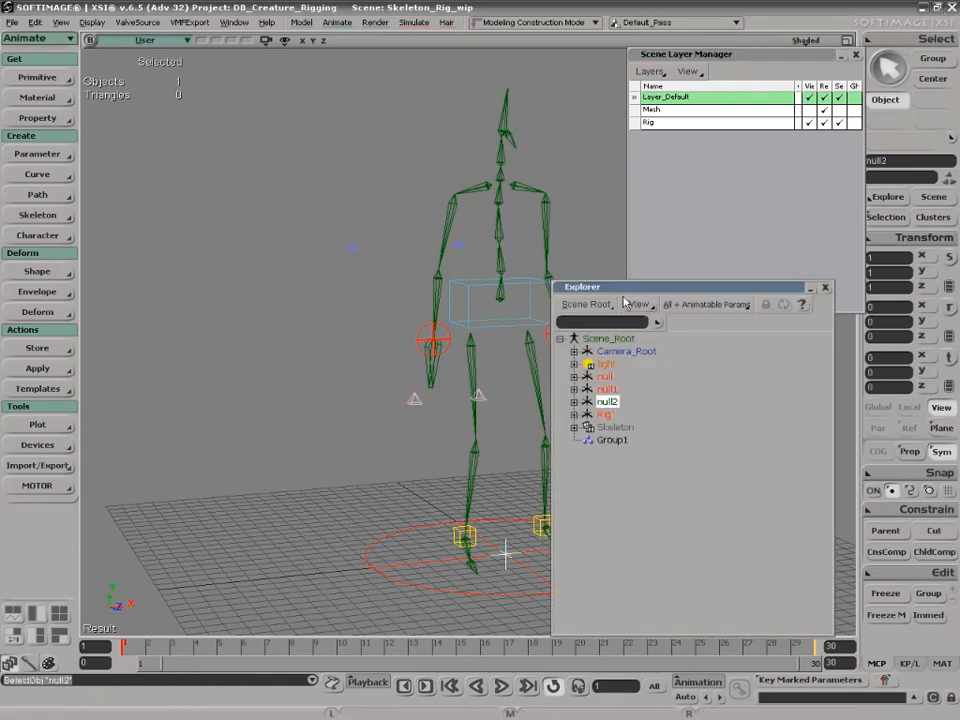
key(8)
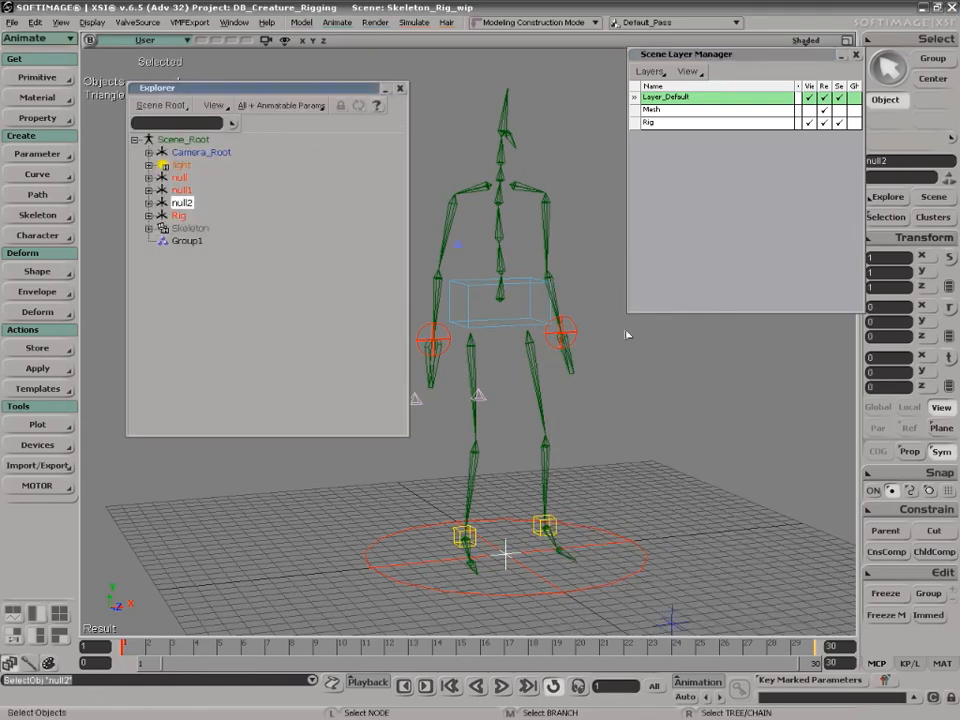
drag(793, 55, 795, 48)
key(s)
right_drag(589, 543, 604, 512)
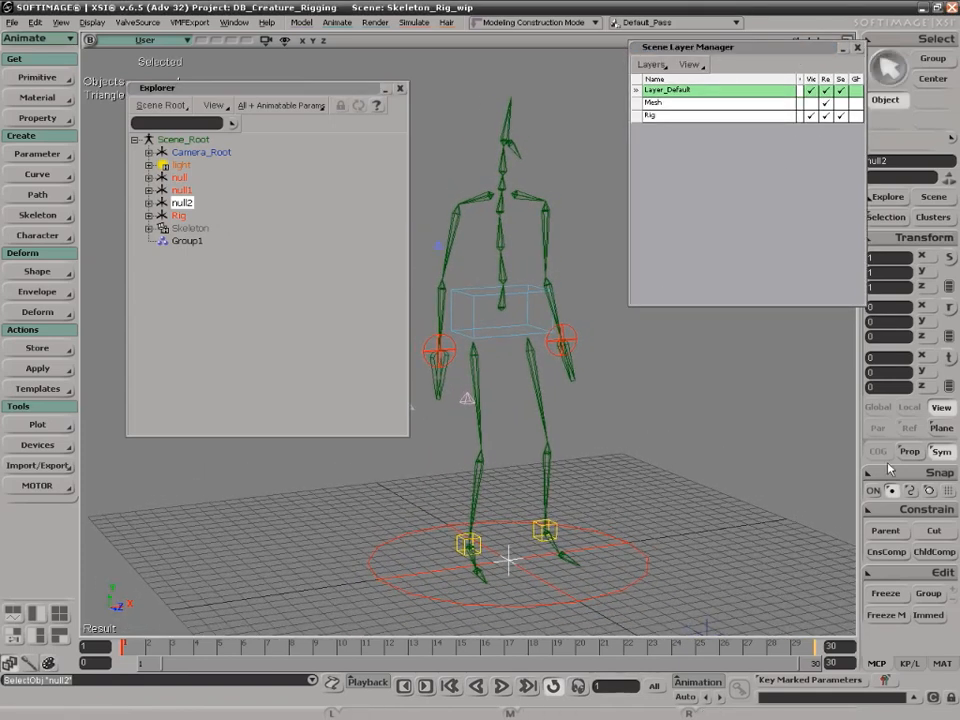
click(884, 517)
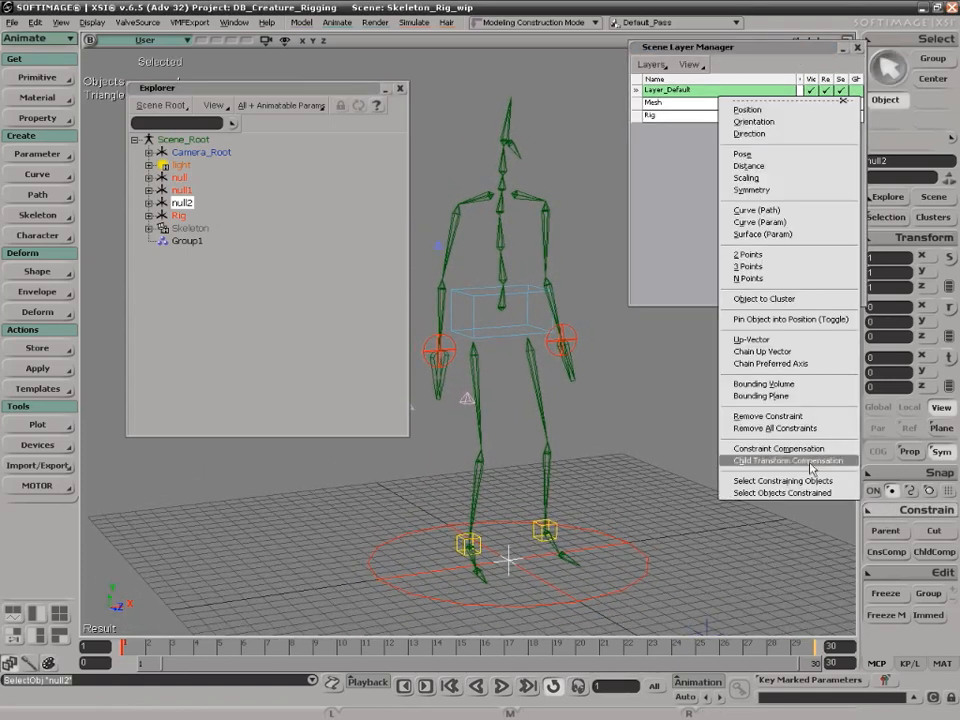
click(772, 110)
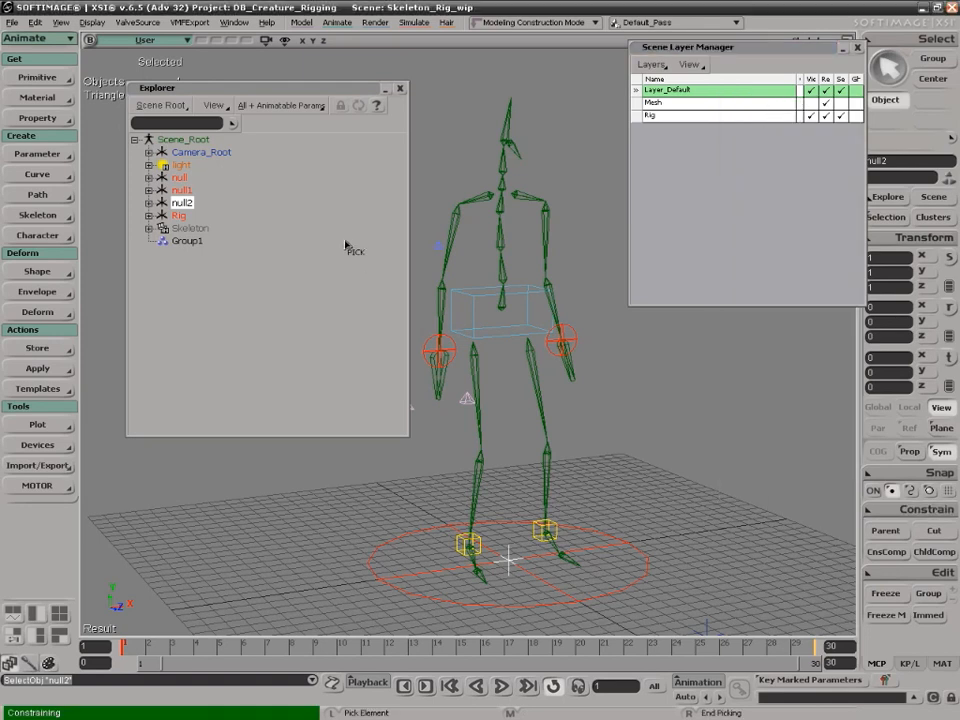
click(455, 215)
drag(276, 45, 776, 351)
- Create another null, null3, and position-constrain it to the character's right forearm bone at the elbow
key(s)
mouse_move(534, 285)
right_down()
mouse_move(521, 279)
mouse_move(540, 285)
right_up()
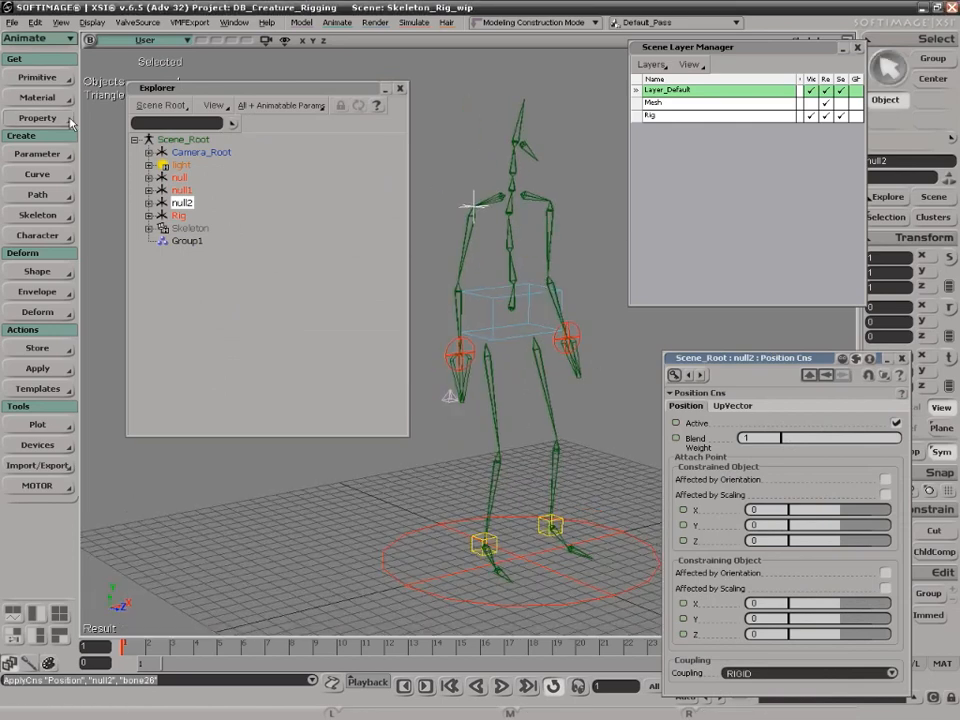
middle_click(55, 80)
middle_click(932, 511)
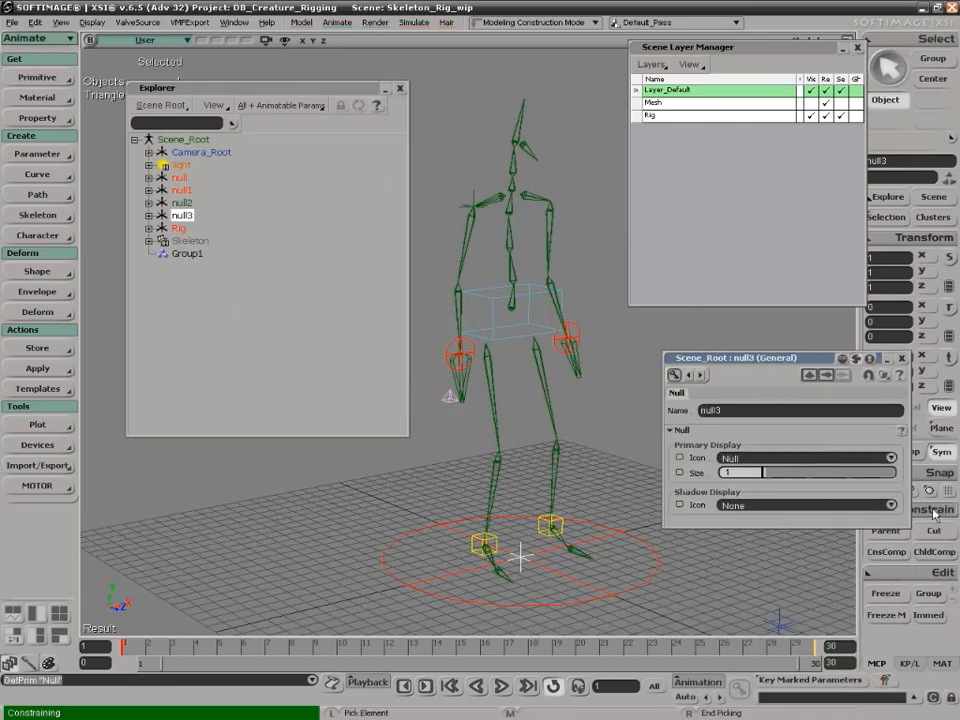
click(459, 298)
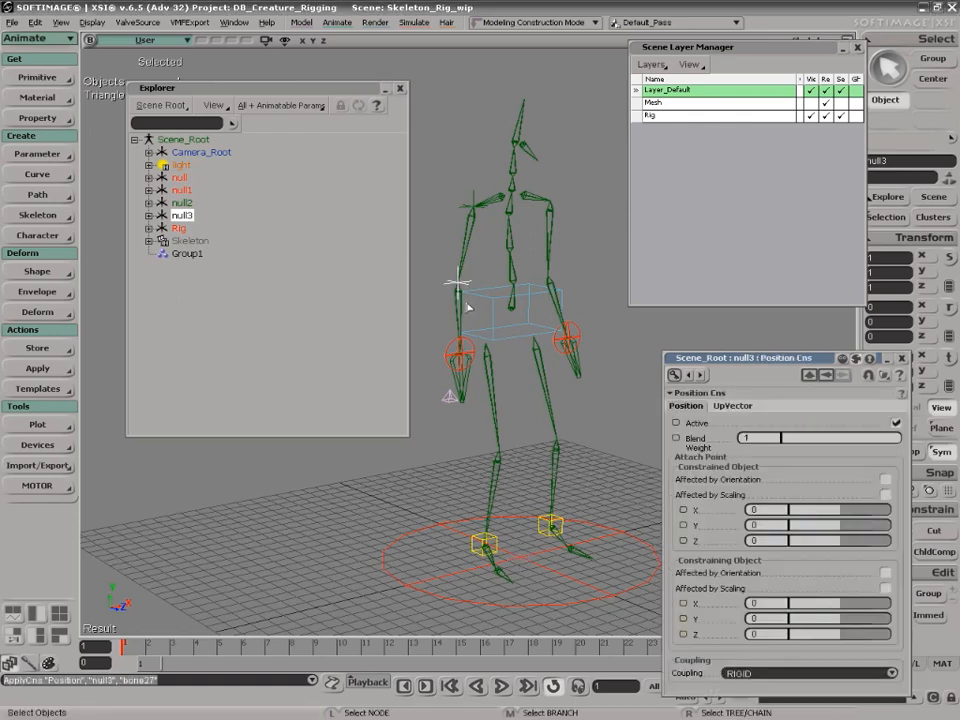
- Select null2 and null3 together and remove their position constraints
click(470, 207)
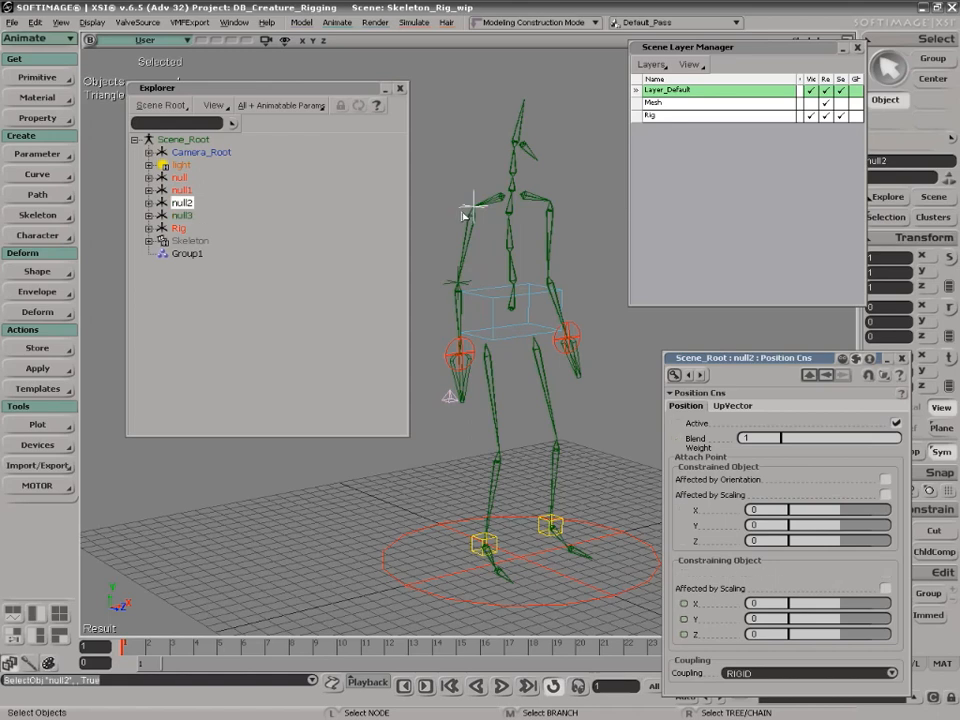
ctrl+click(448, 281)
drag(820, 361, 757, 358)
click(925, 510)
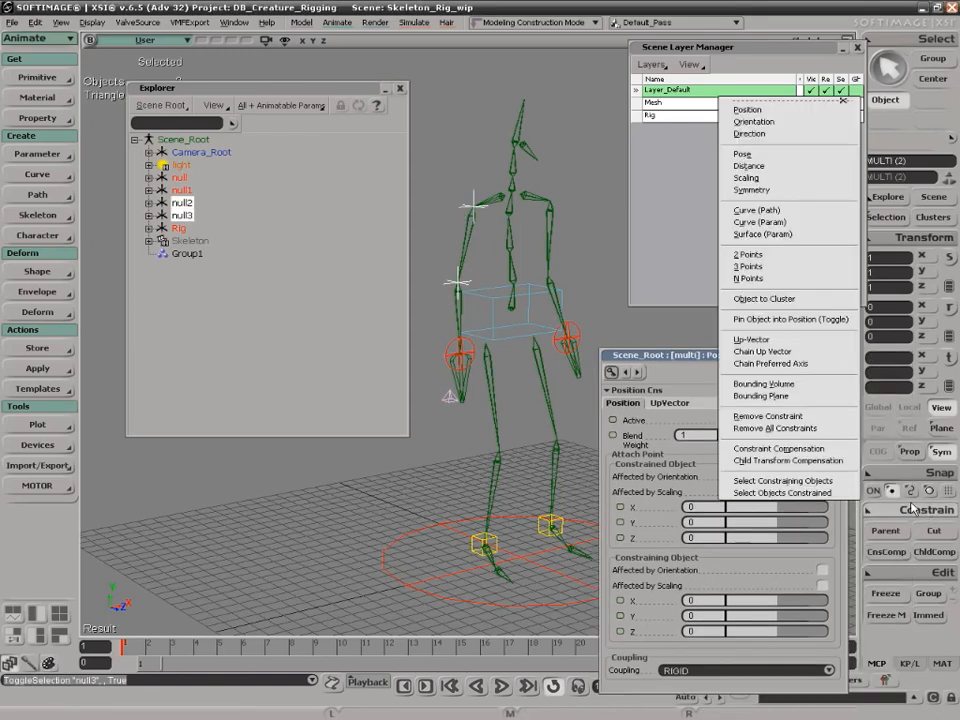
click(797, 414)
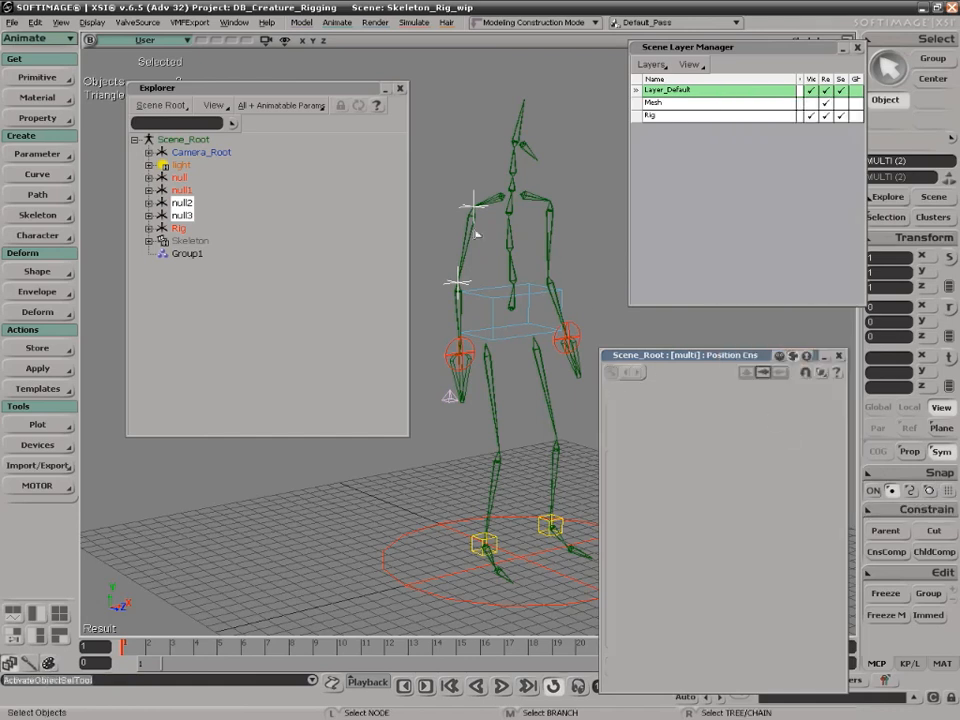
- Pose-constrain null2 at the right shoulder to the right upper arm bone
click(462, 205)
click(925, 510)
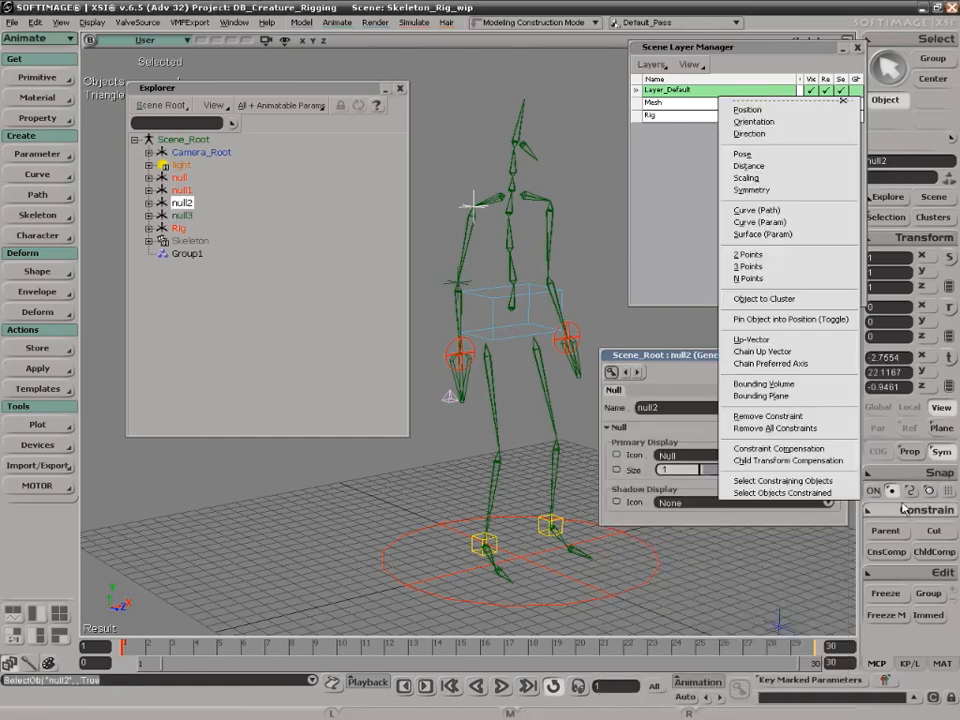
click(745, 154)
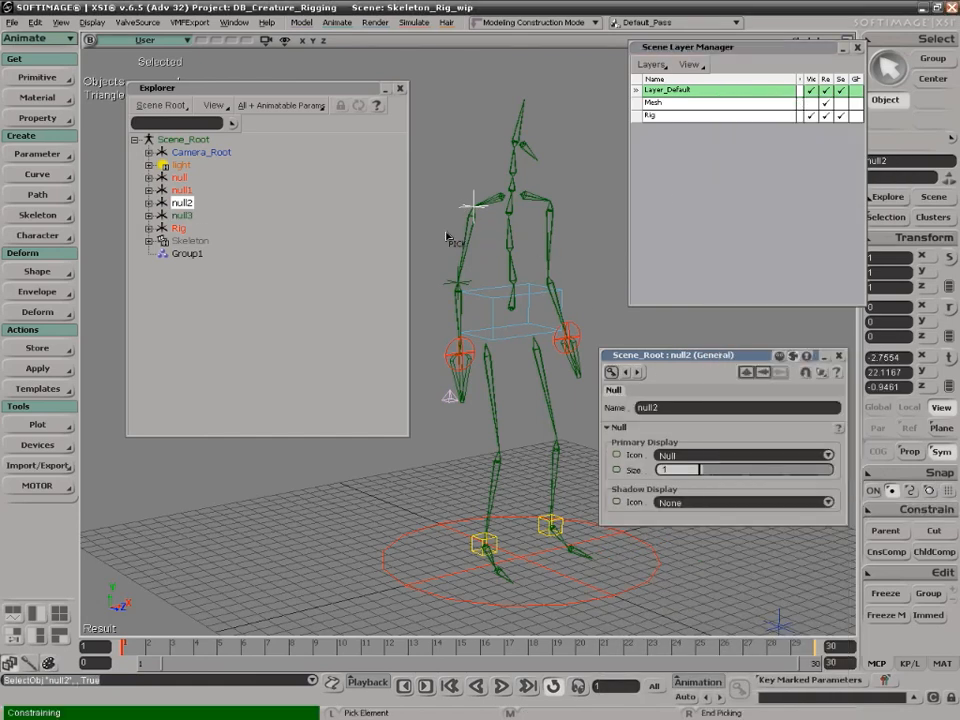
click(466, 262)
- Pose-constrain null3 at the right elbow to the right forearm bone
click(457, 283)
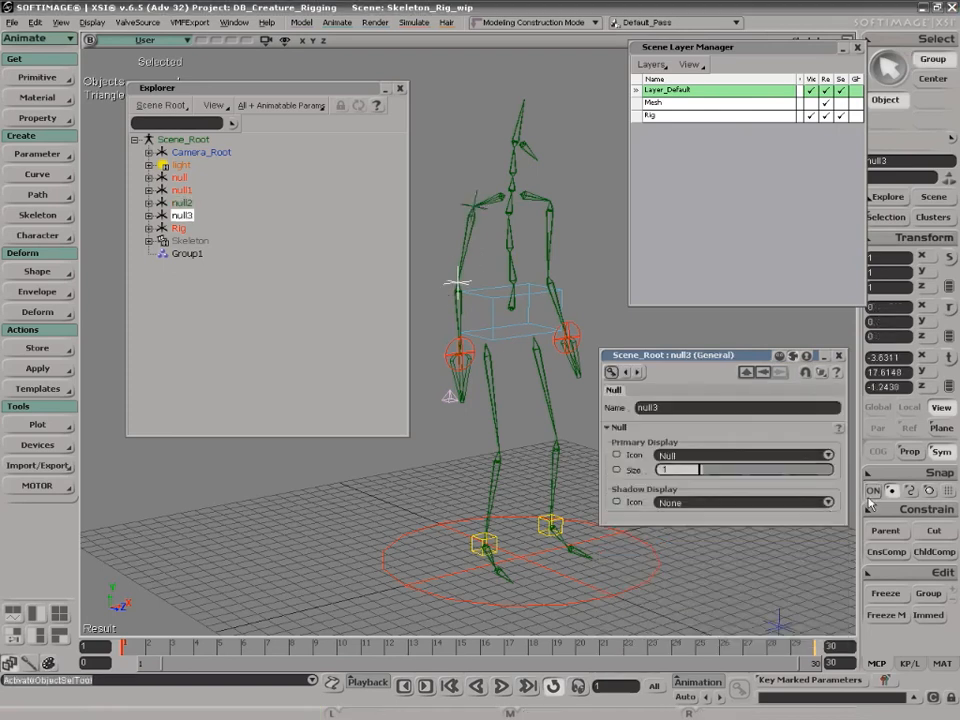
middle_click(907, 509)
click(463, 319)
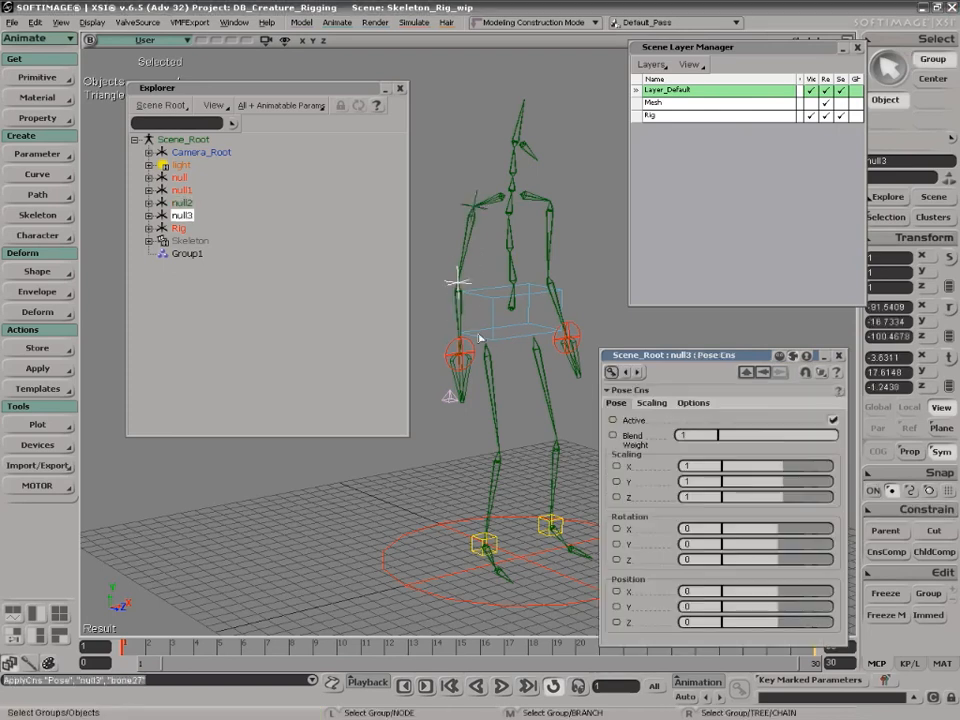
- Test the arm by translating the right wrist control null1, and undo the move
key(s)
right_drag(502, 352, 463, 227)
key(space)
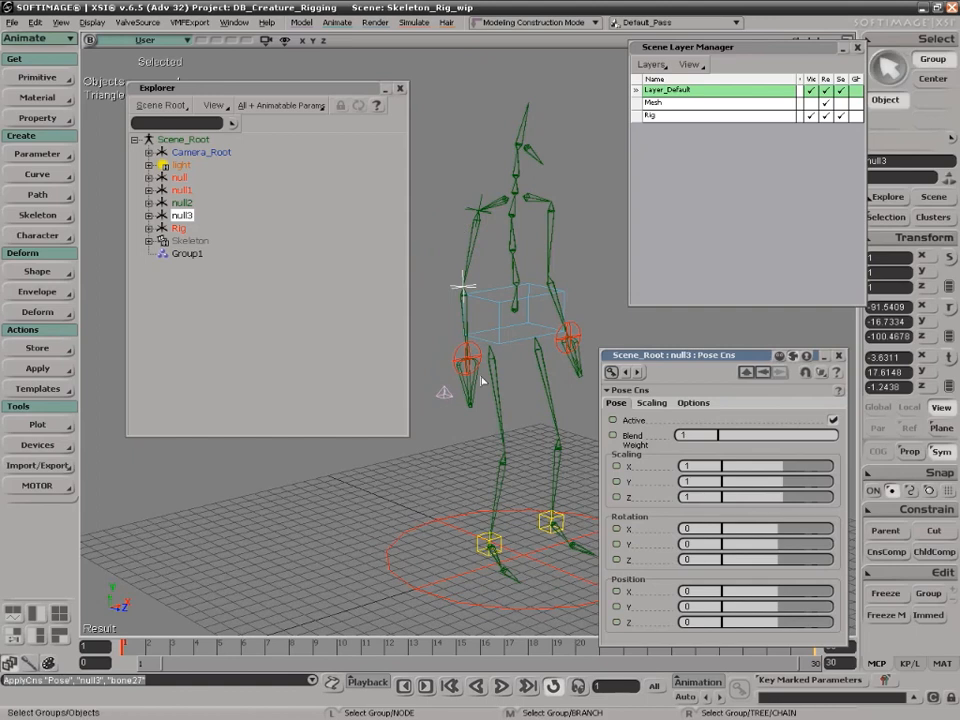
click(463, 360)
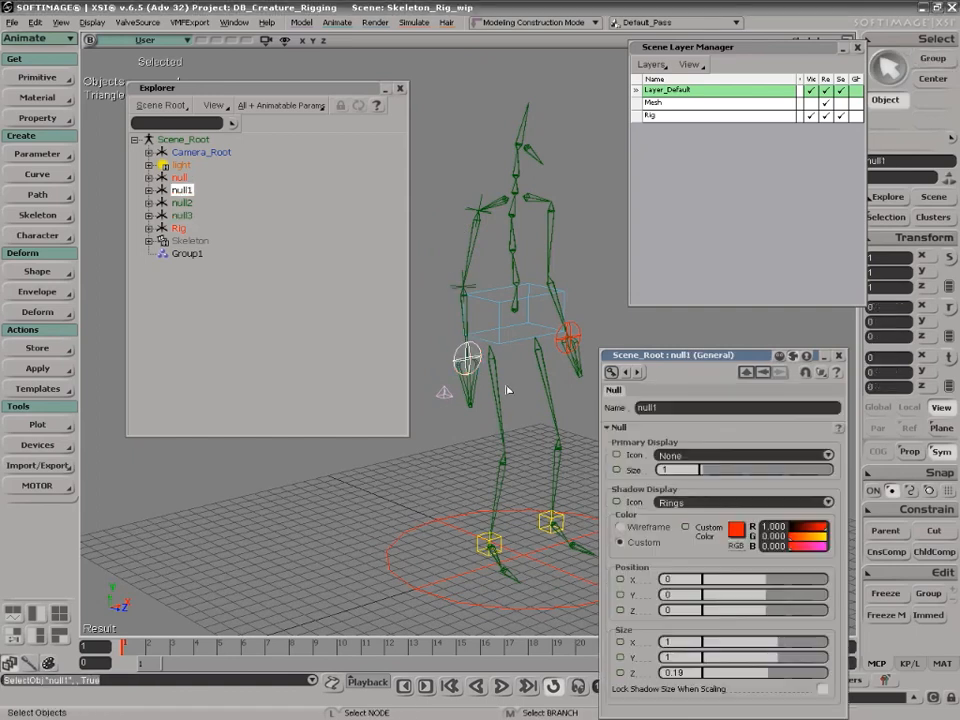
key(v)
mouse_move(455, 342)
mouse_down()
mouse_move(429, 199)
mouse_move(444, 403)
mouse_move(467, 208)
mouse_move(447, 392)
mouse_move(460, 240)
mouse_move(426, 296)
mouse_move(432, 270)
mouse_move(448, 344)
mouse_move(443, 399)
mouse_move(490, 275)
mouse_move(488, 347)
mouse_move(477, 289)
mouse_move(435, 396)
mouse_move(450, 246)
mouse_move(458, 328)
mouse_move(482, 299)
mouse_move(460, 254)
mouse_move(482, 371)
mouse_move(461, 306)
mouse_move(455, 325)
mouse_up()
key(ctrl+z)
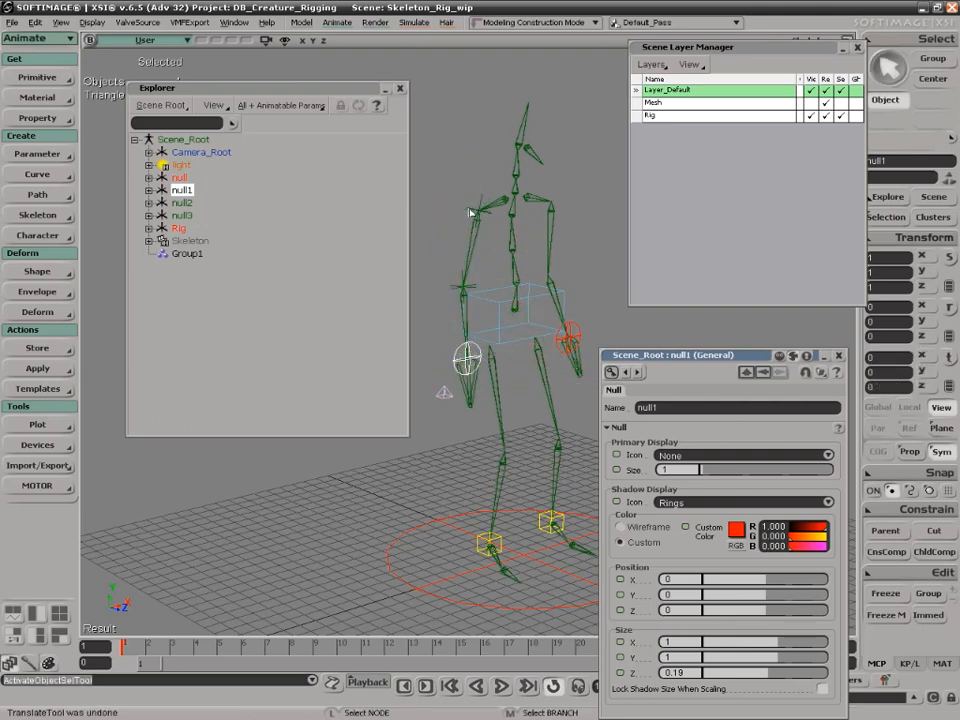
- Select null2 and null3 and frame them in the Schematic view
click(477, 210)
ctrl+click(454, 287)
key(8)
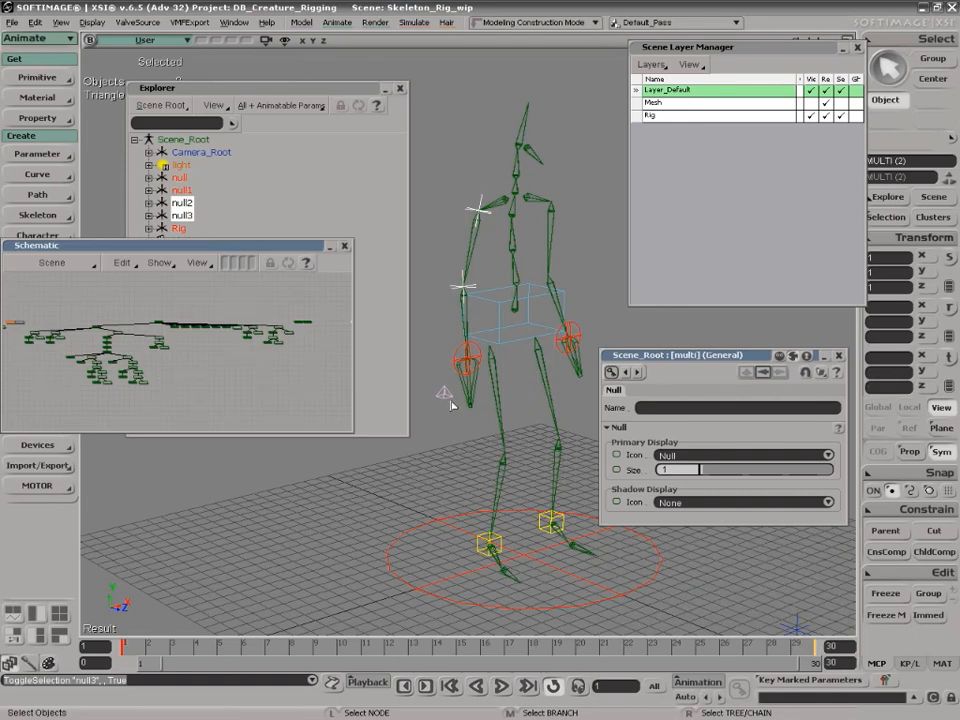
key(z)
drag(309, 371, 212, 382)
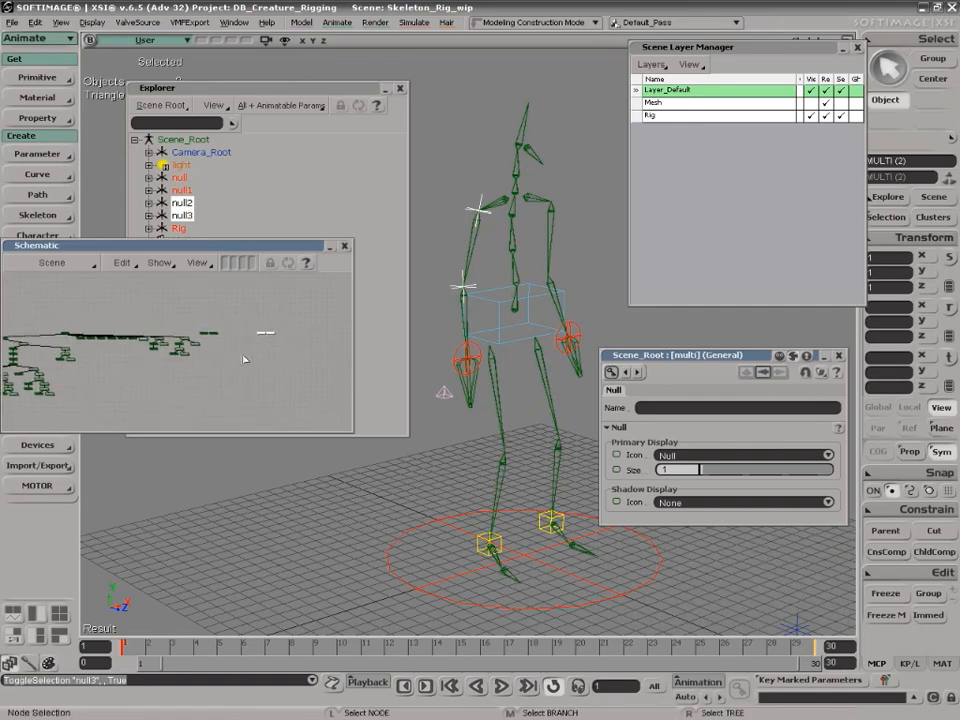
key(shift+z)
drag(226, 316, 311, 341)
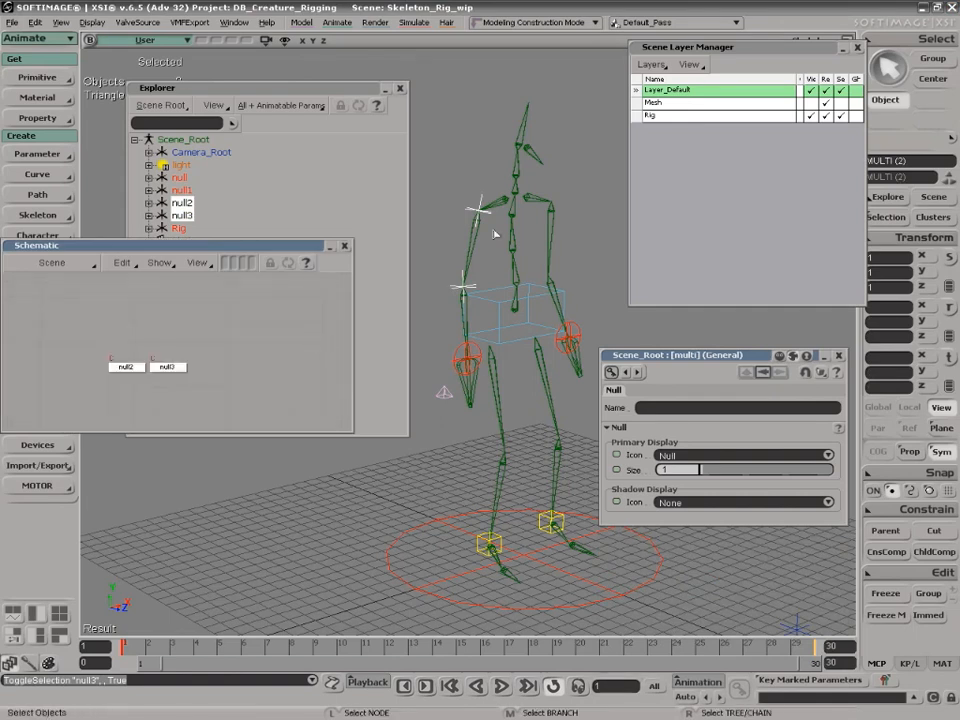
- Test the rig by translating the Rig ring control at the feet, and undo the move
click(453, 518)
key(v)
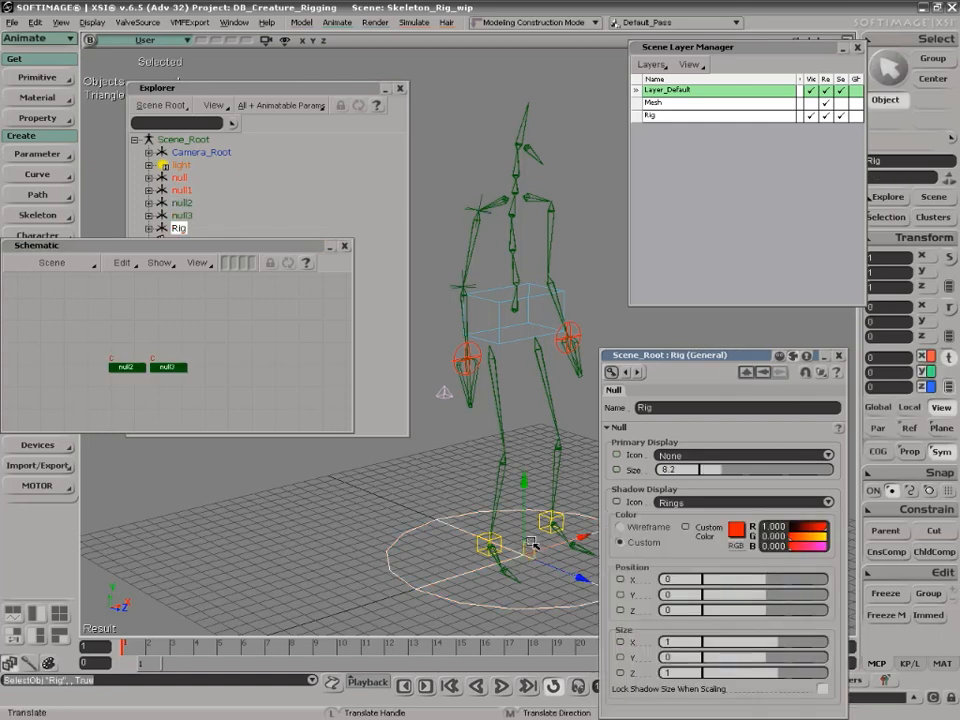
drag(523, 540, 521, 604)
key(ctrl+z)
key(space)
- Parent both wrist controls, null and null1, under the Rig ring control and clear the selection
click(457, 353)
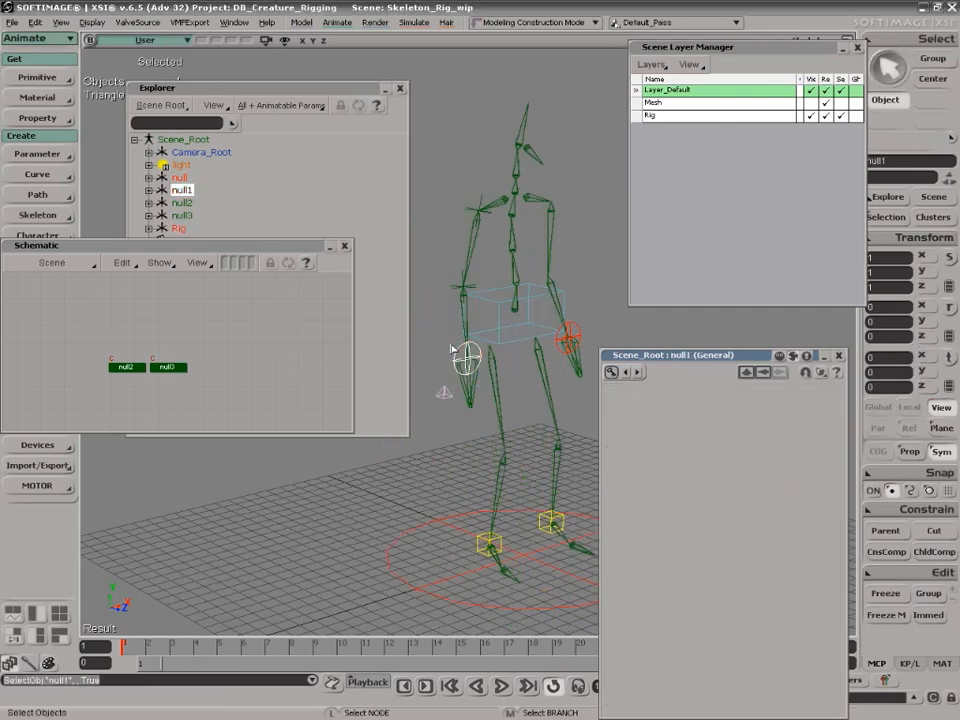
ctrl+click(570, 337)
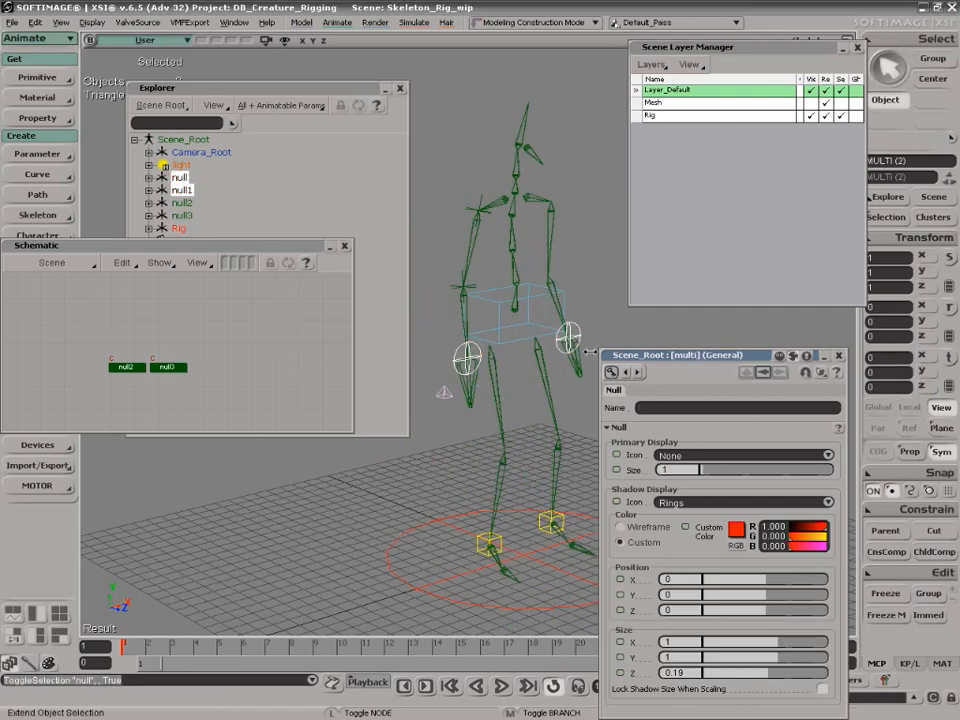
click(885, 531)
middle_click(449, 575)
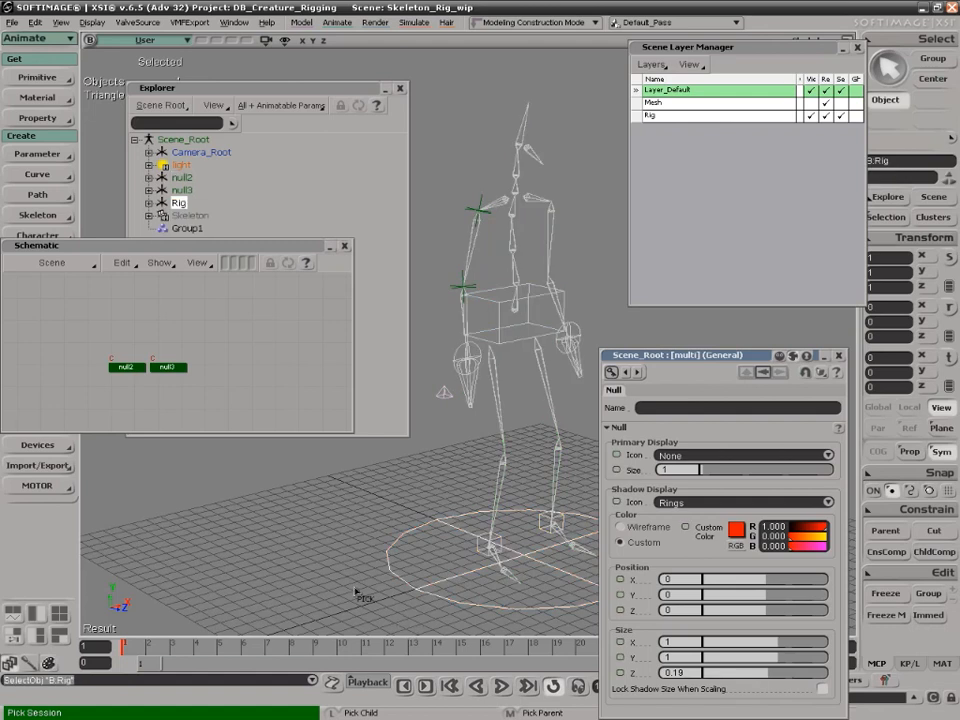
key(space)
drag(335, 524, 288, 574)
- Test the new wrist parenting by translating the Rig ring control, undo the move and deselect everything
key(s)
middle_drag(467, 521, 392, 446)
drag(392, 446, 424, 466)
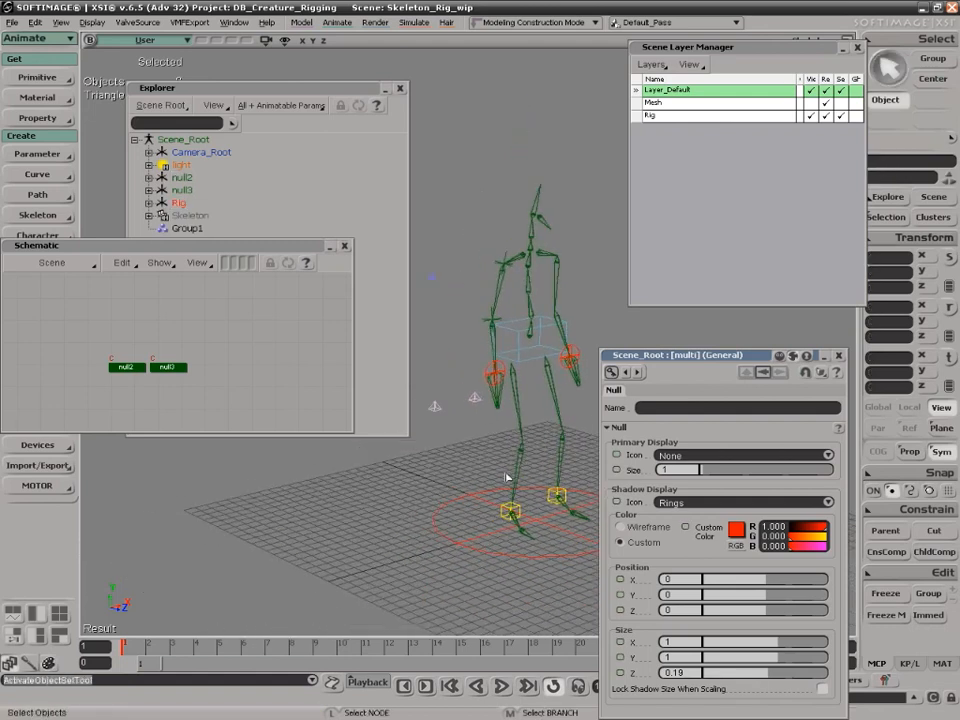
drag(484, 529, 450, 568)
key(v)
mouse_move(528, 532)
mouse_down()
mouse_move(498, 496)
mouse_move(473, 532)
mouse_move(524, 530)
mouse_up()
key(ctrl+z)
key(space)
click(366, 535)
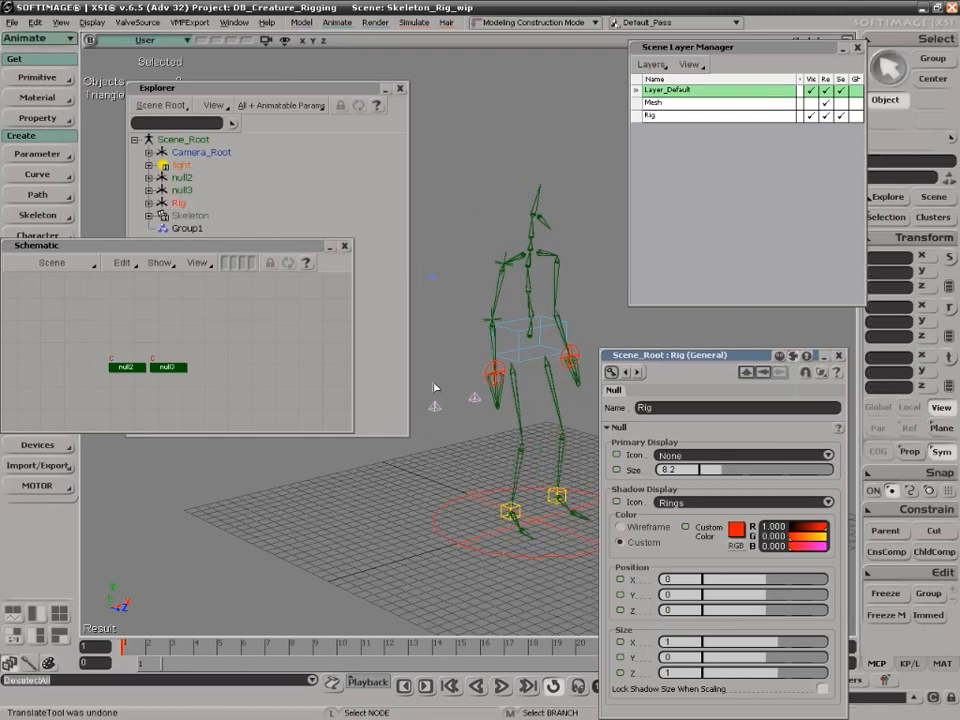
- Delete null2 and null3 from the scene and close the open explorer, schematic and property windows
click(165, 367)
shift+click(127, 367)
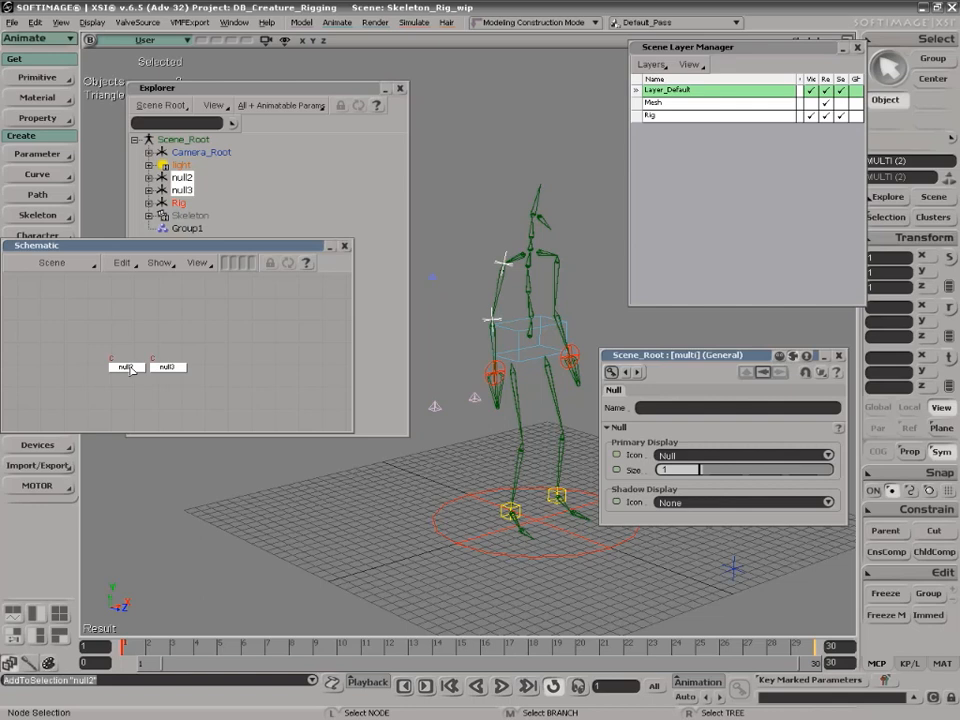
key(Delete)
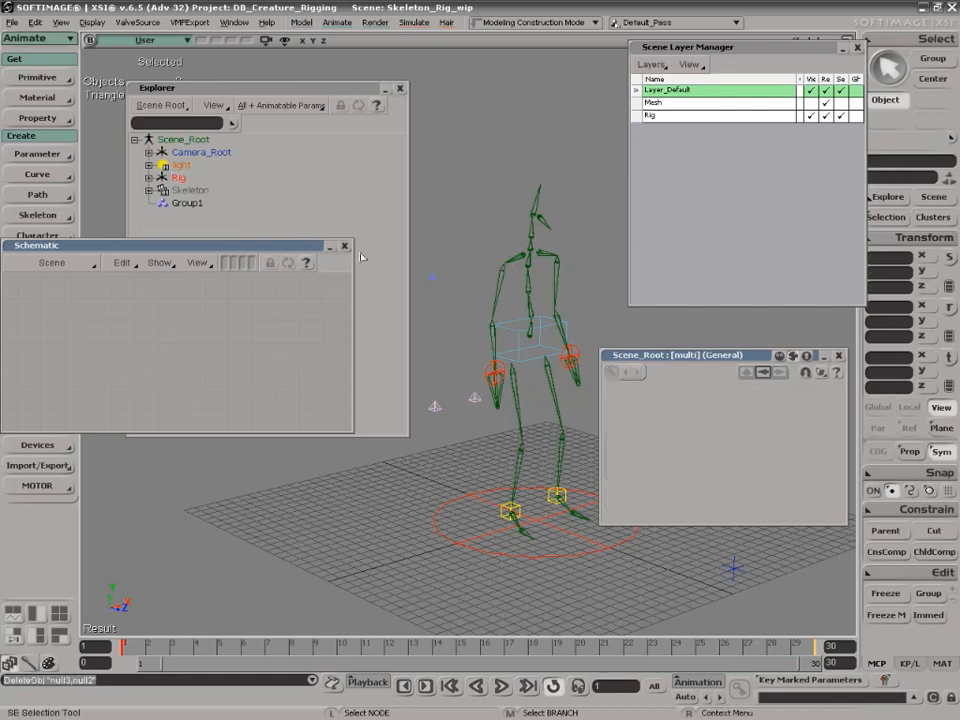
click(400, 88)
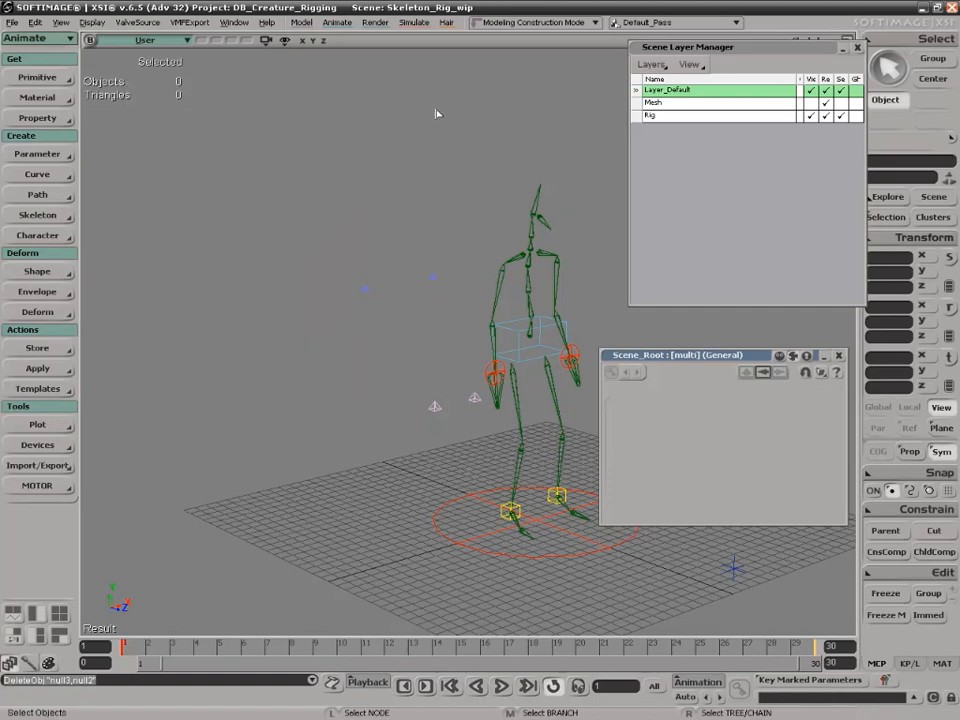
click(838, 357)
- Create a new scene layer named Shadow_rig and make it the current layer
key(a)
drag(718, 404, 645, 427)
key(s)
right_drag(671, 396, 645, 410)
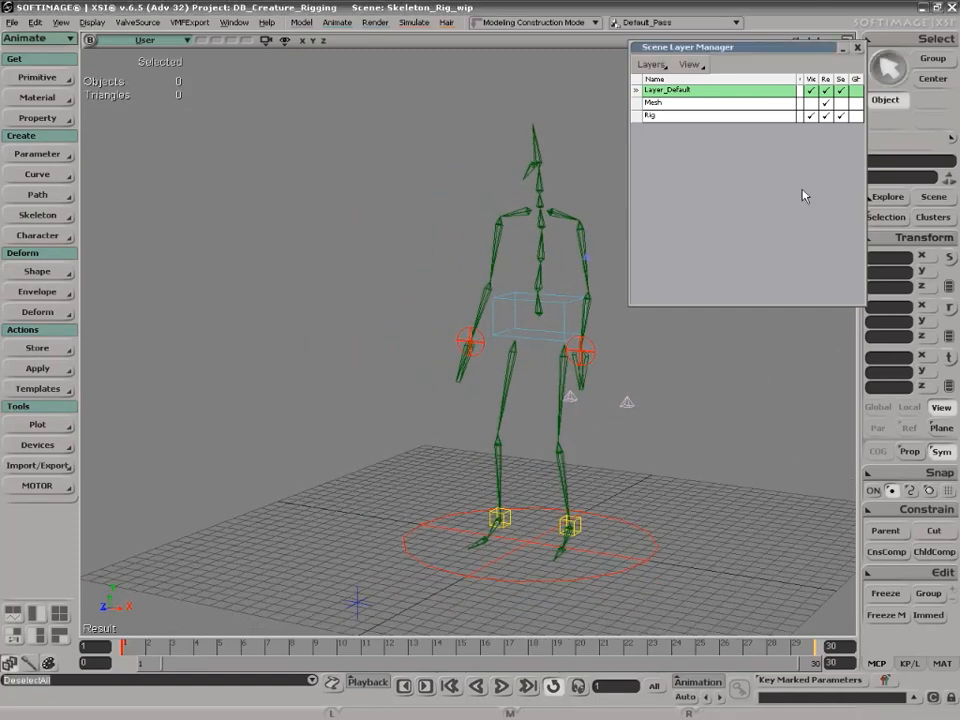
click(651, 64)
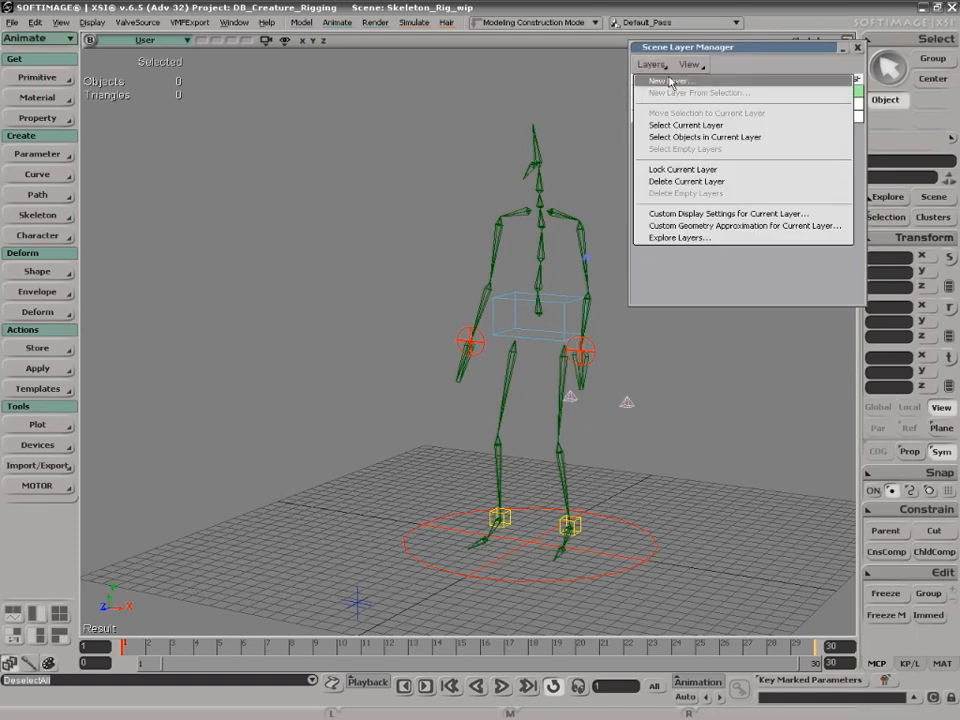
click(668, 80)
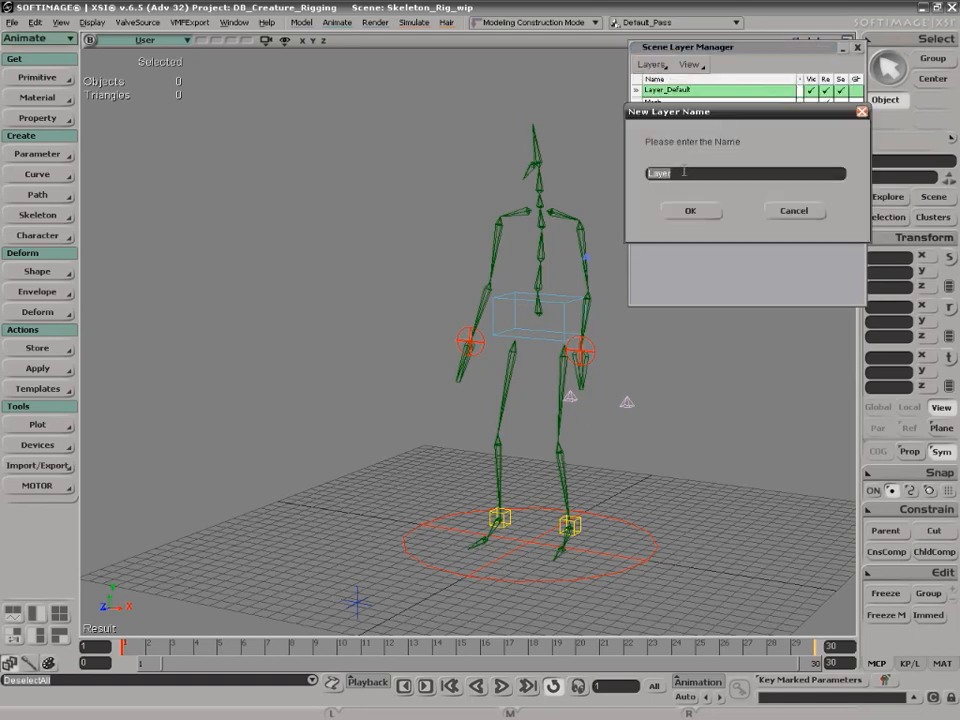
text(Shadow_rig)
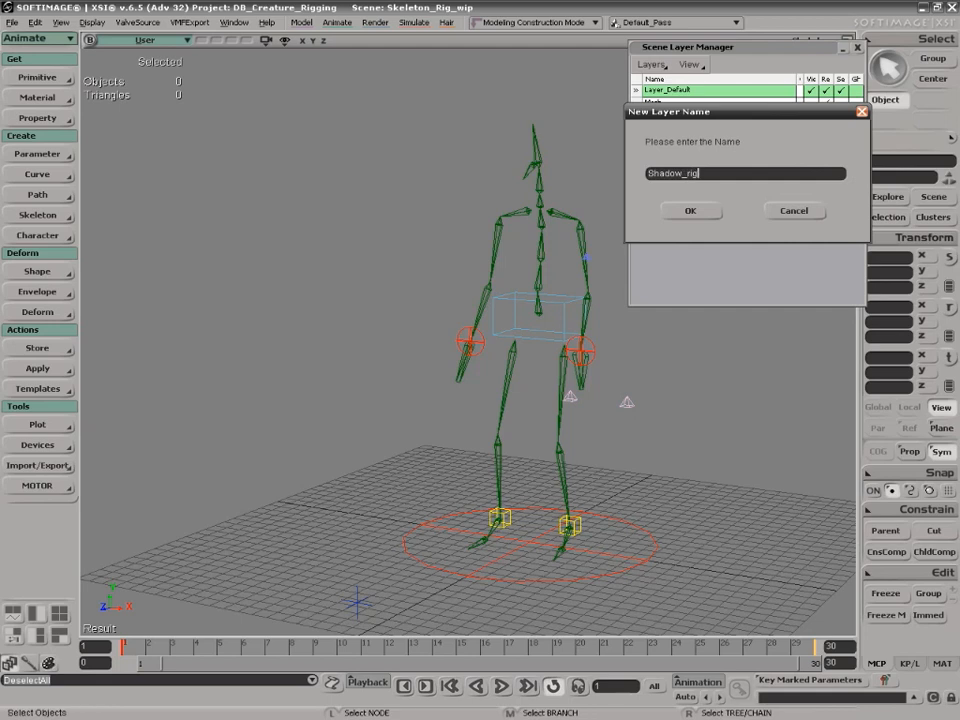
click(695, 212)
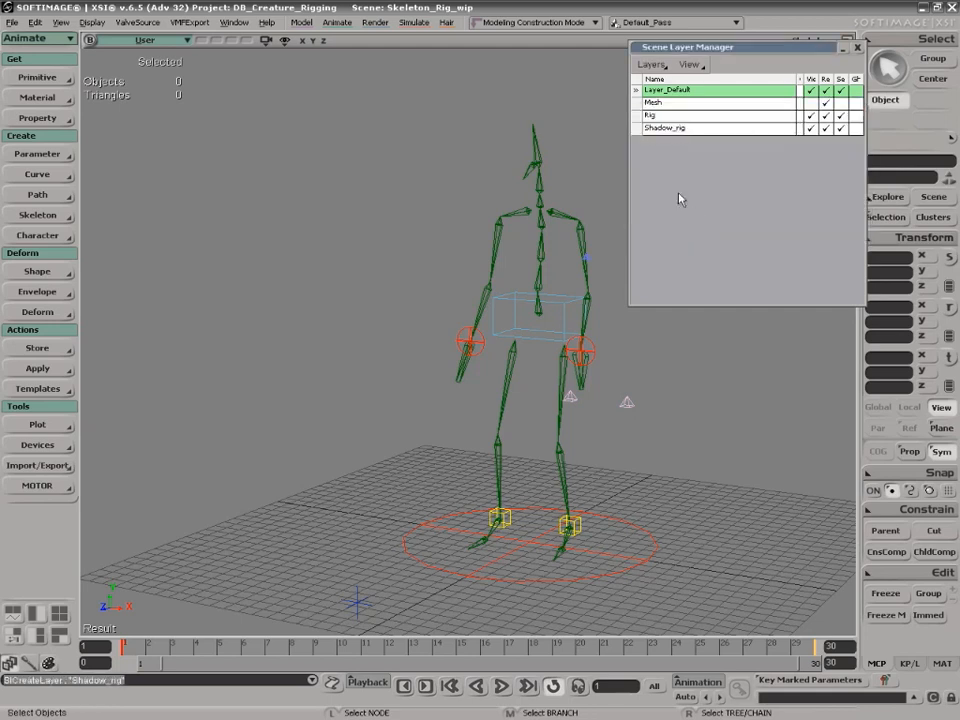
click(637, 129)
click(582, 131)
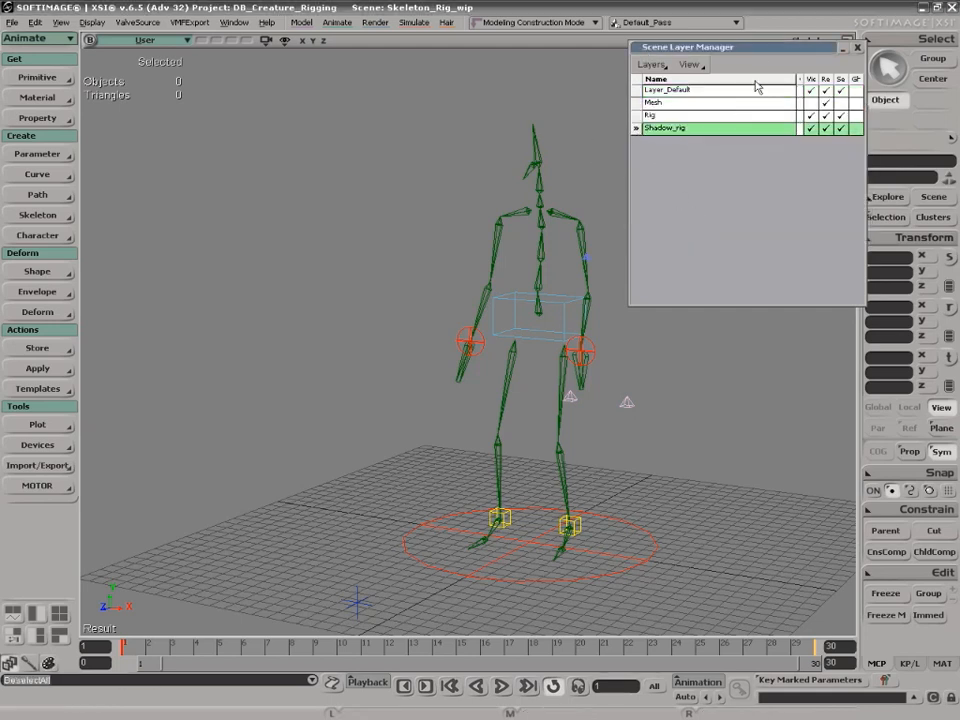
drag(739, 47, 724, 65)
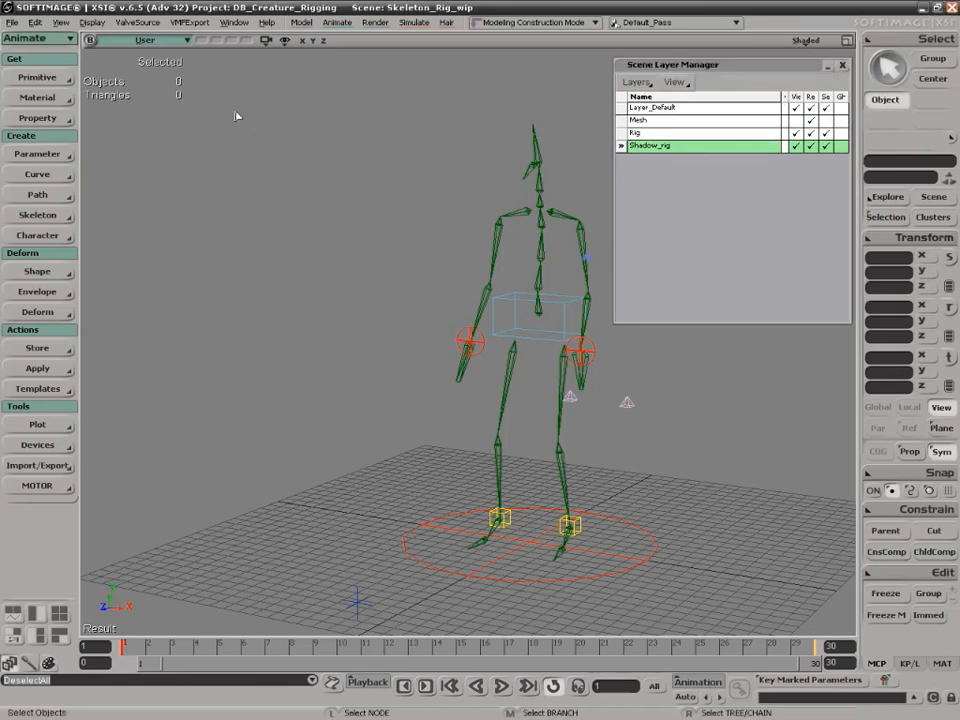
- Open Net View and search its local script library for "bones"
key(alt+5)
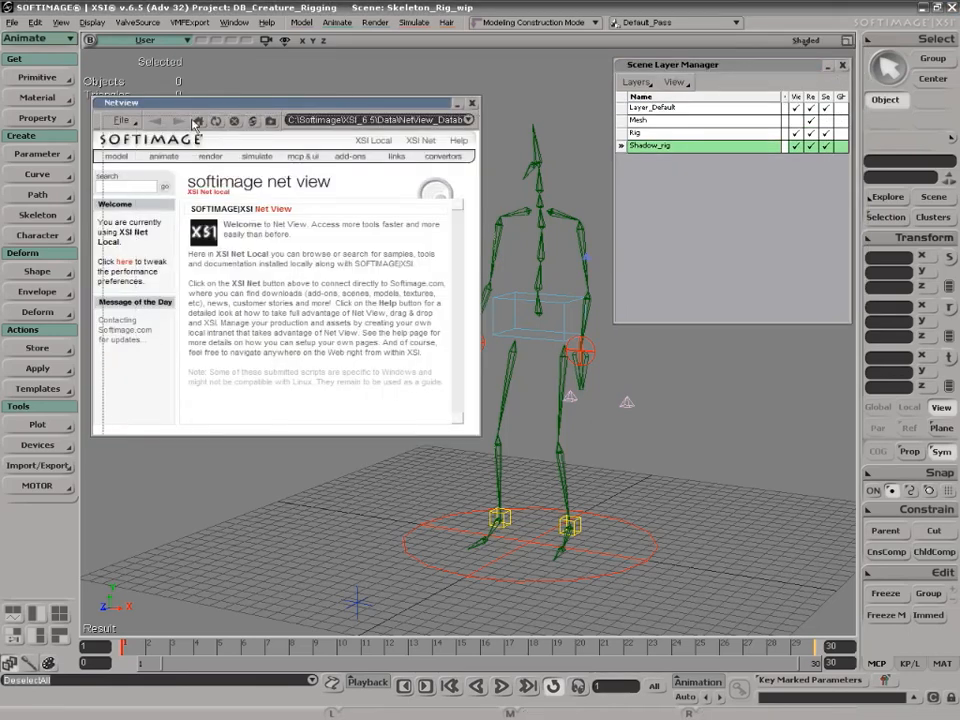
drag(186, 106, 198, 127)
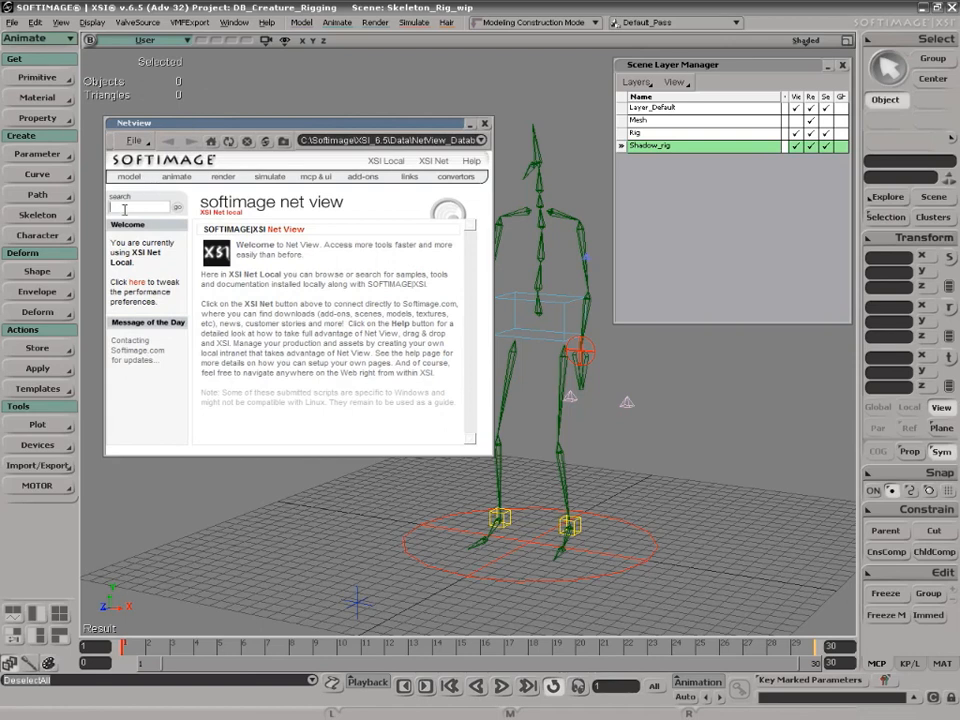
text(ones)
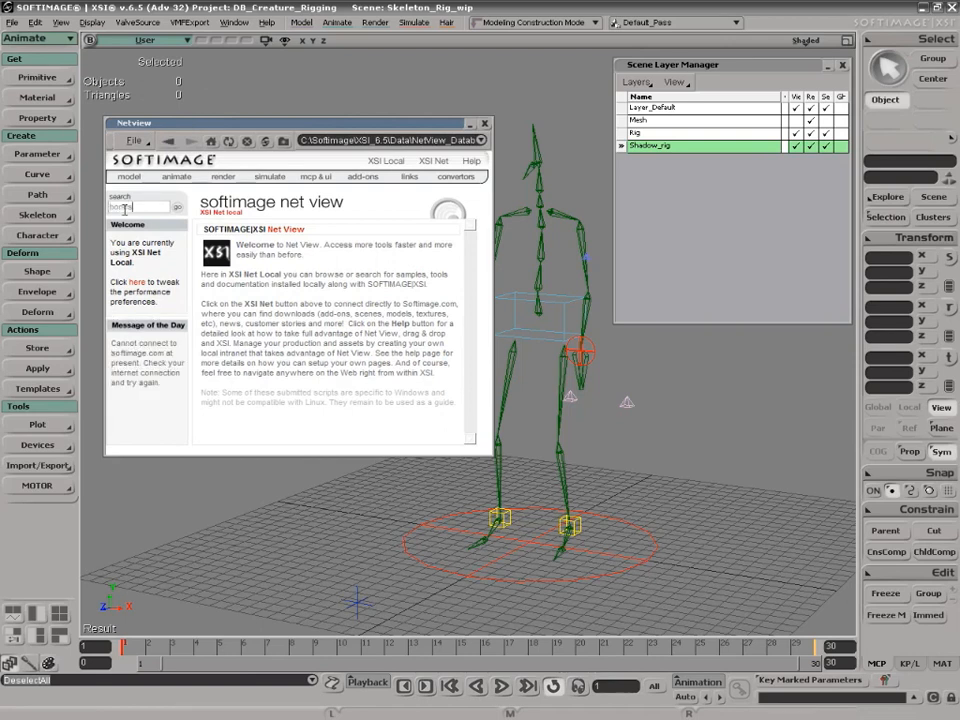
key(Return)
drag(322, 124, 250, 92)
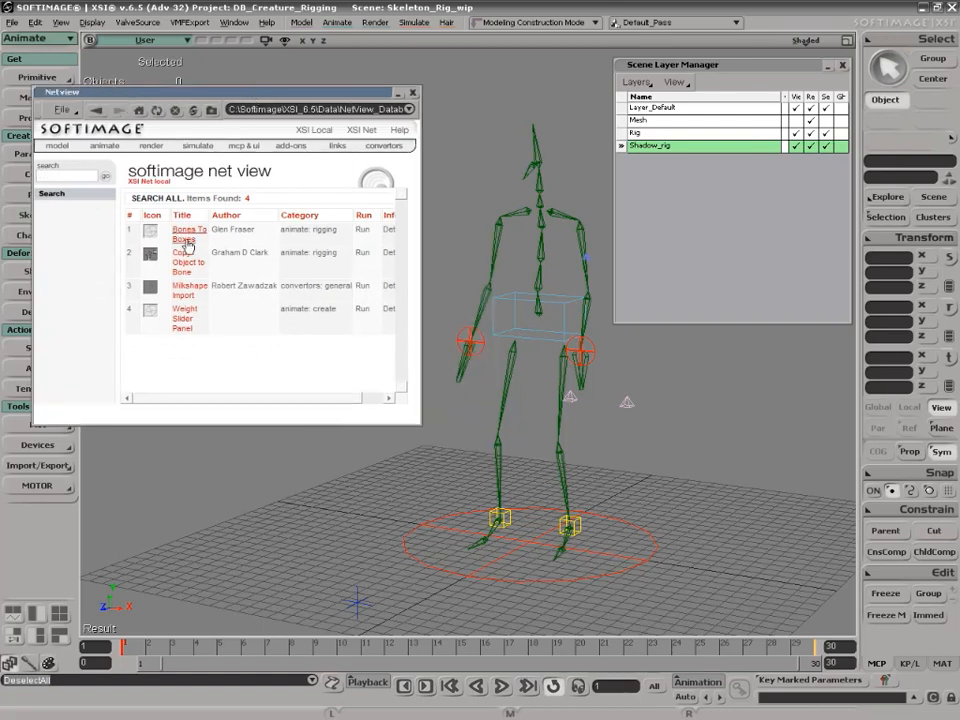
- Select the Rig null in the explorer and run the Bones To Boxes script on its hierarchy
key(s)
right_drag(707, 570, 667, 522)
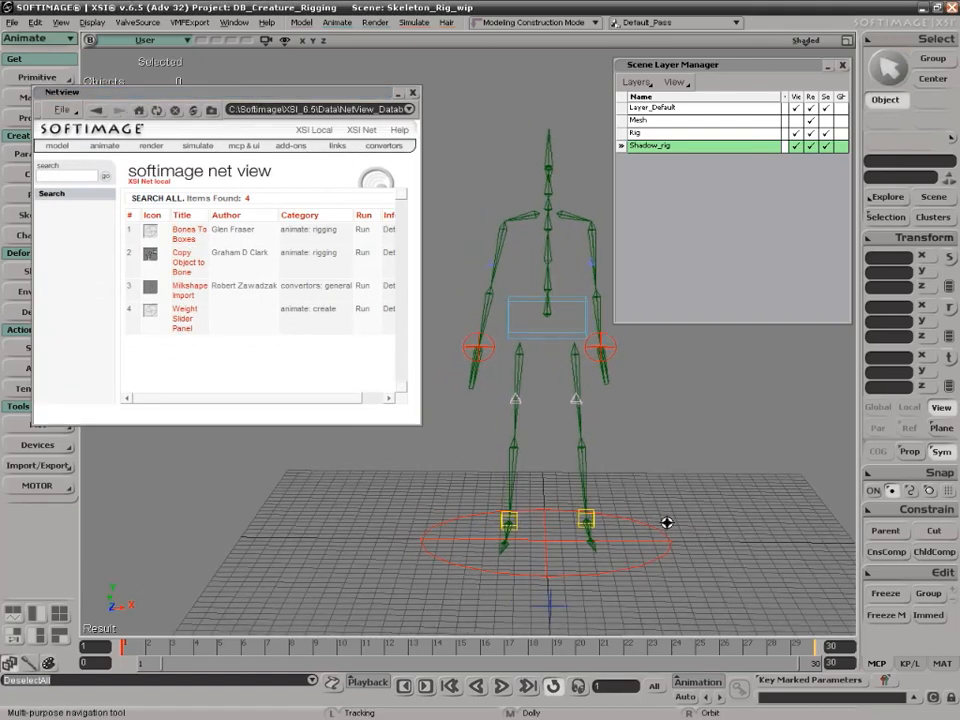
click(362, 231)
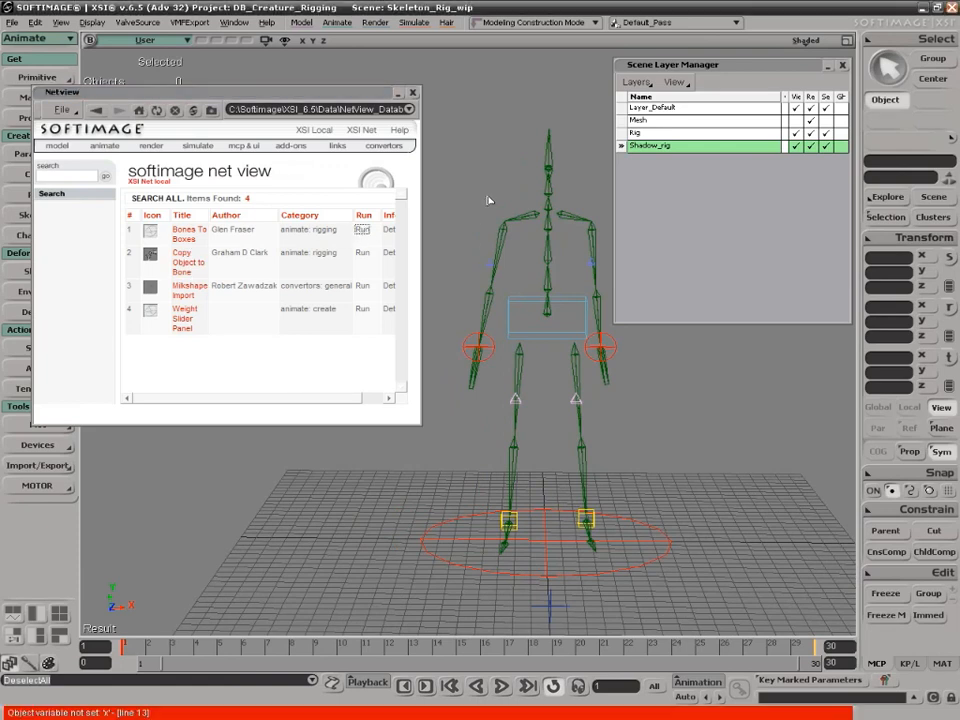
key(8)
drag(243, 90, 761, 265)
click(698, 354)
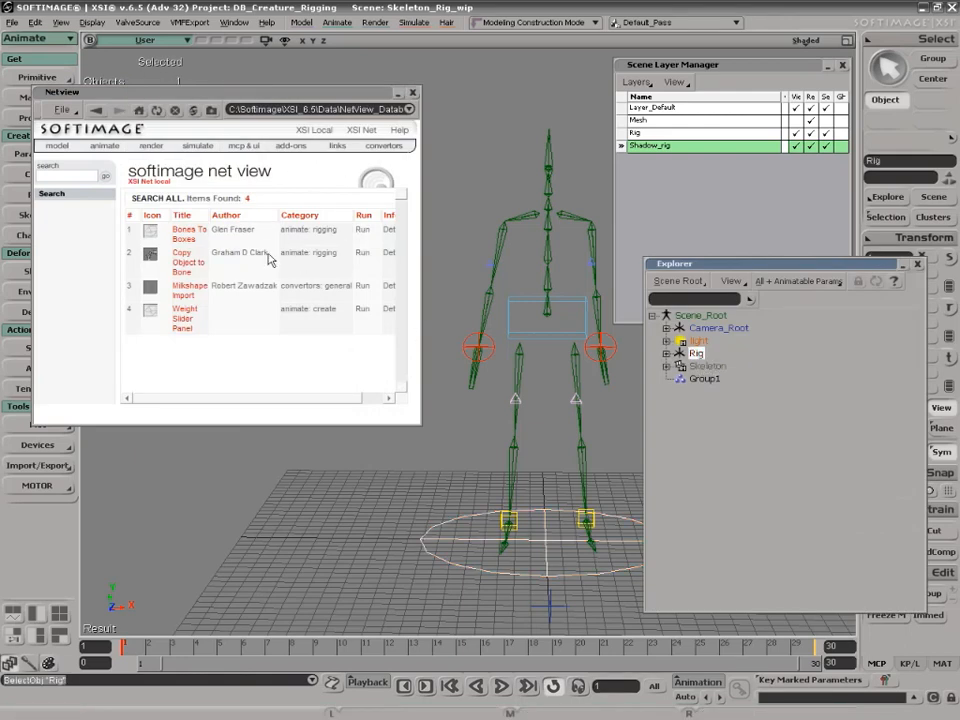
click(362, 231)
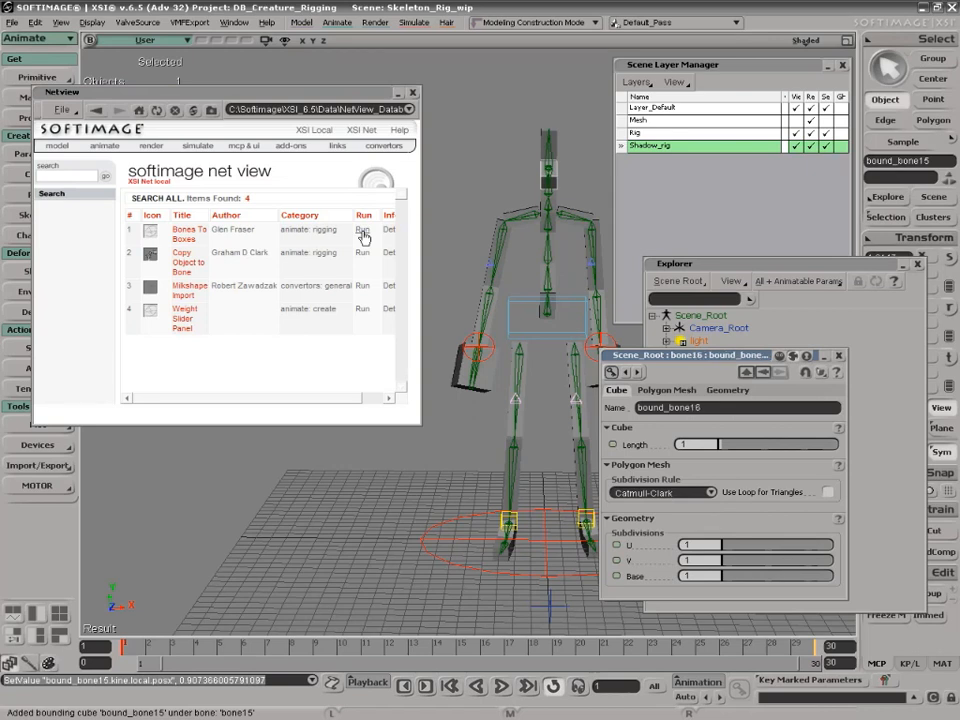
- Collapse the Net View window and hide the Rig and Layer_Default layers to inspect the boxes in Shadow_rig alone
double_click(362, 95)
key(s)
right_drag(408, 304, 533, 311)
click(720, 206)
click(796, 133)
click(796, 108)
key(s)
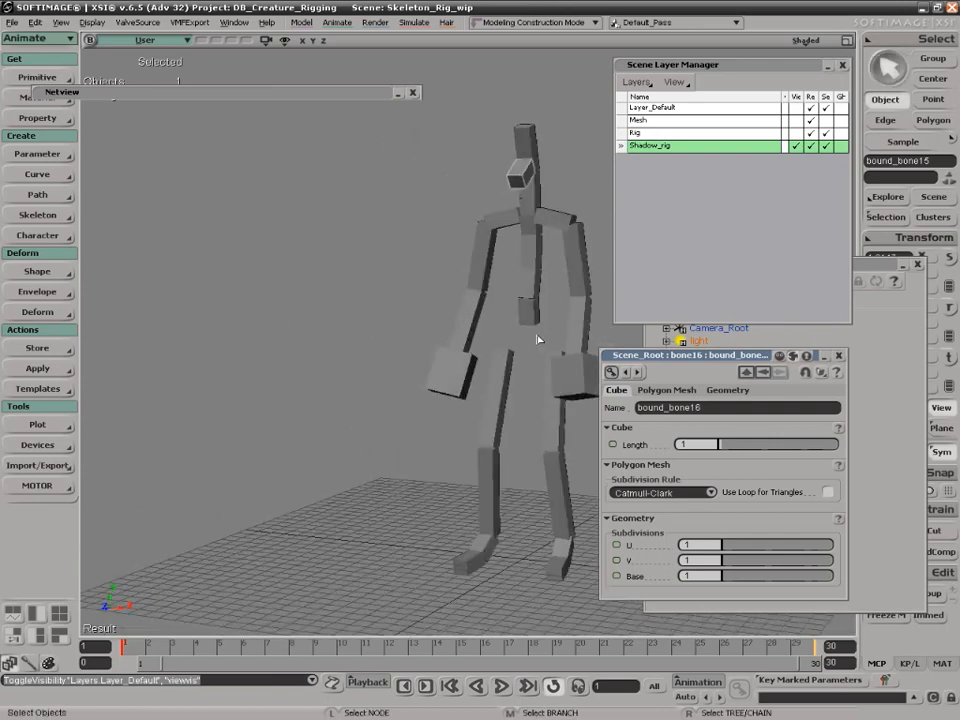
key(s)
mouse_move(481, 432)
right_down()
mouse_move(454, 486)
mouse_move(296, 407)
mouse_move(506, 422)
mouse_move(484, 418)
right_up()
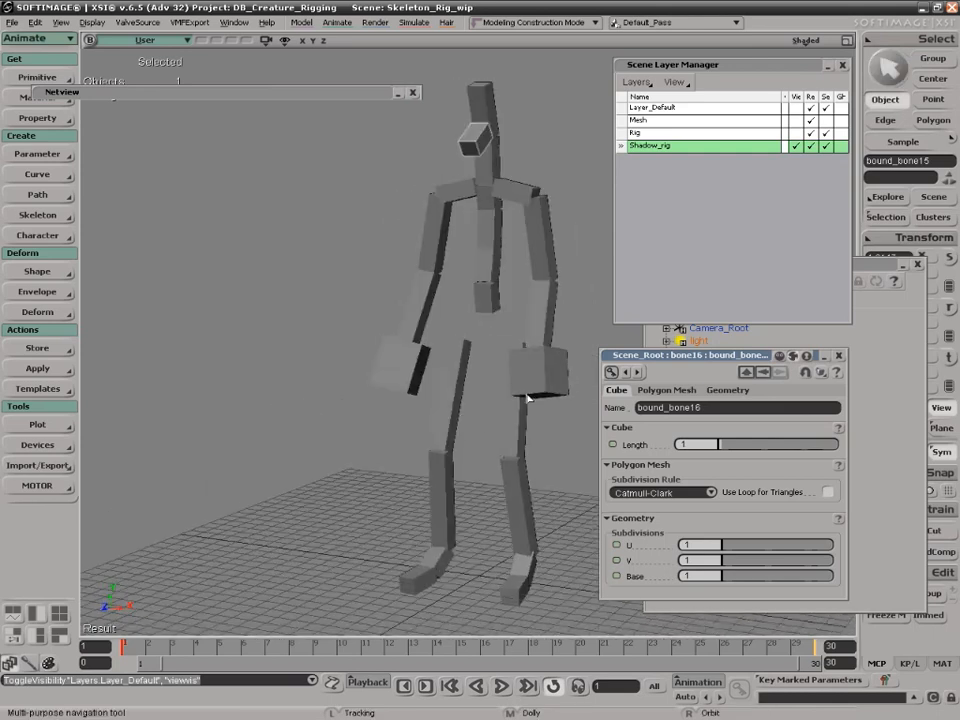
- Show the Rig layer again, test the boxes by translating the wrist control null, and undo the move
click(796, 132)
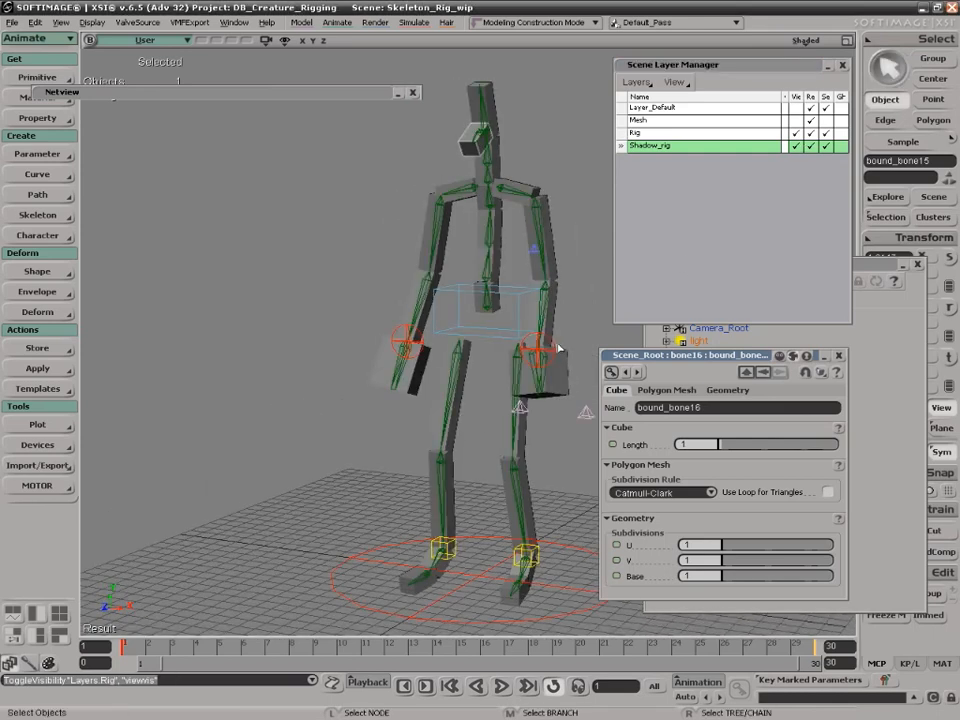
click(540, 350)
key(v)
drag(540, 350, 535, 385)
key(ctrl+z)
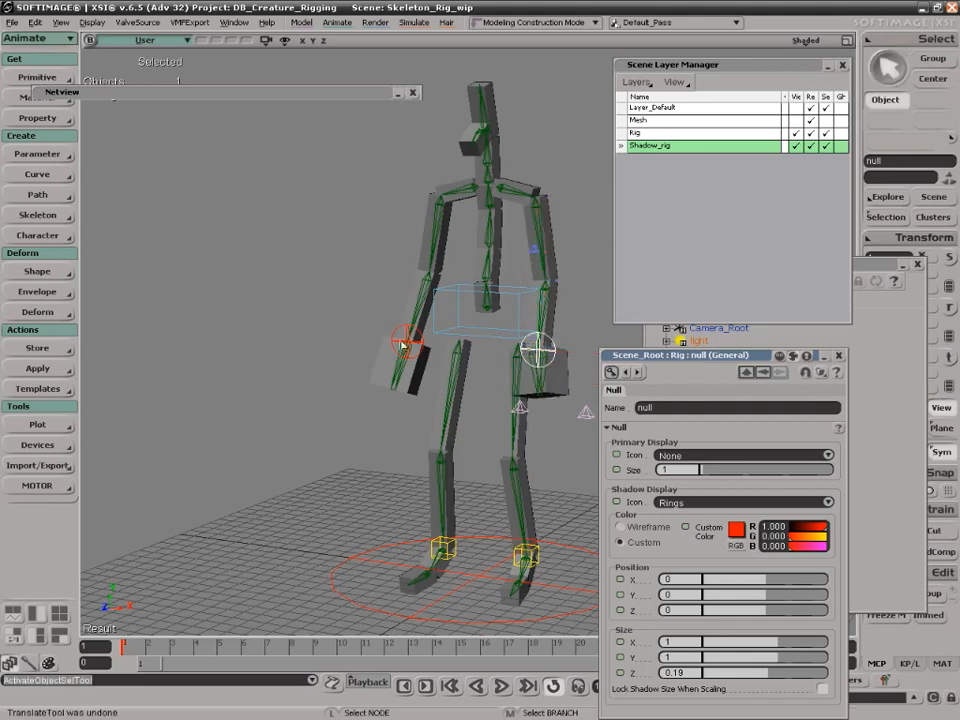
- Select all objects in the Shadow_rig layer and delete them
right_click(624, 150)
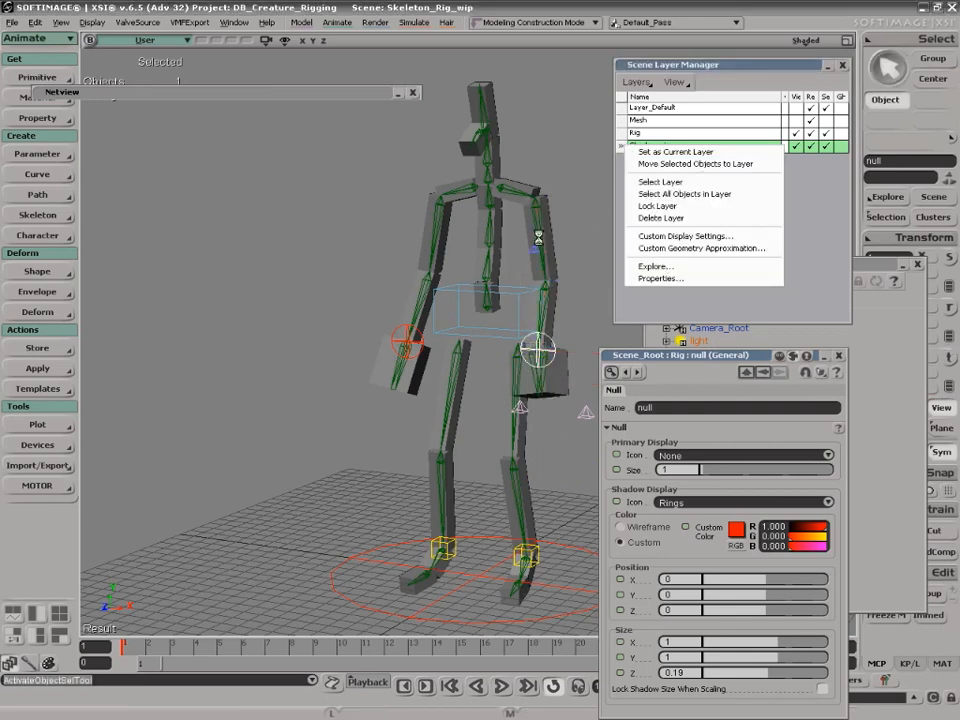
click(683, 193)
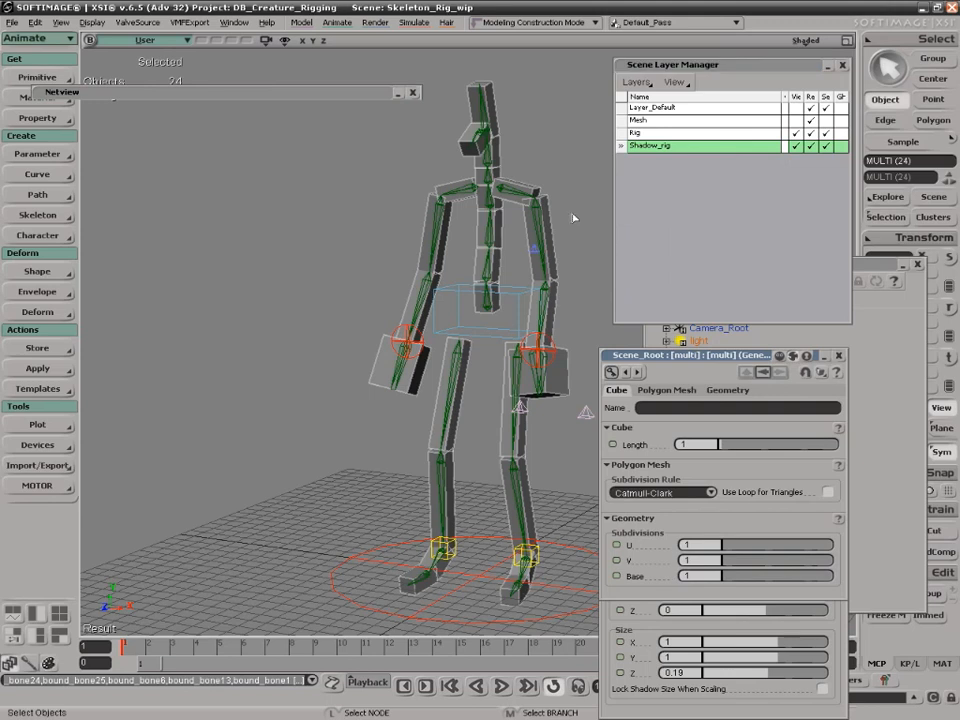
key(Delete)
middle_drag(574, 213, 574, 223)
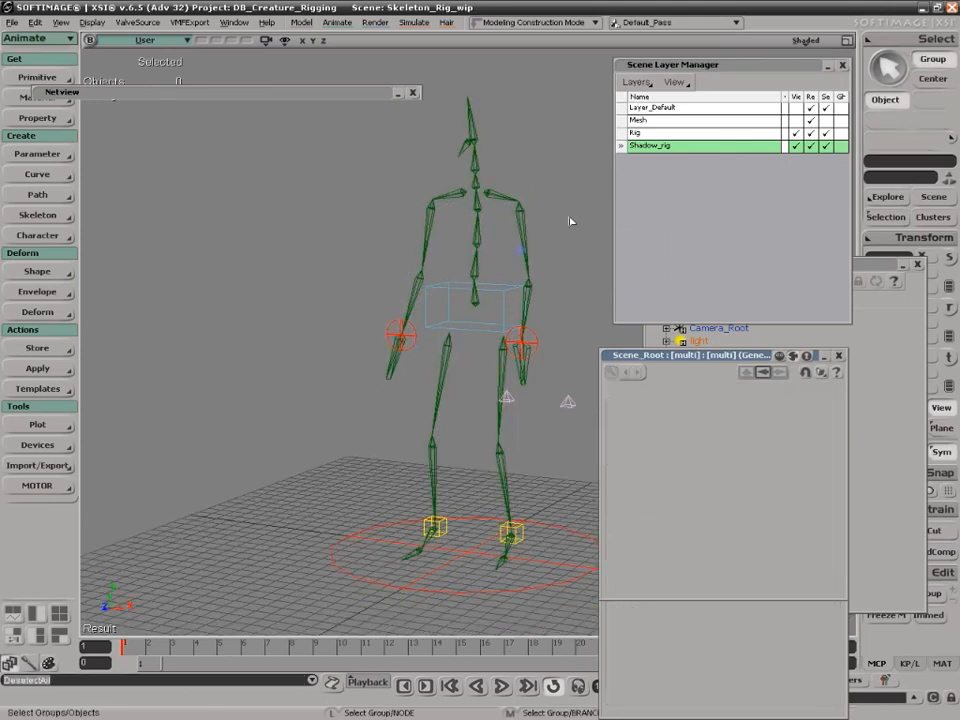
key(s)
right_drag(574, 223, 568, 219)
- Minimize all floating windows, reopen Net View and search it for the Bones To Boxes script
double_click(304, 94)
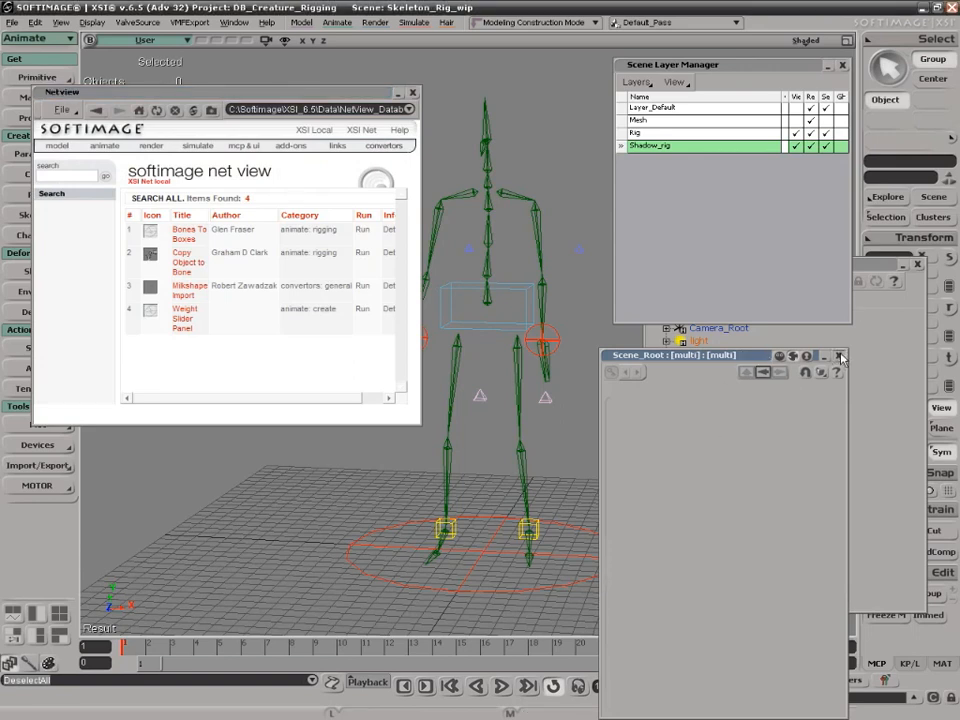
click(235, 22)
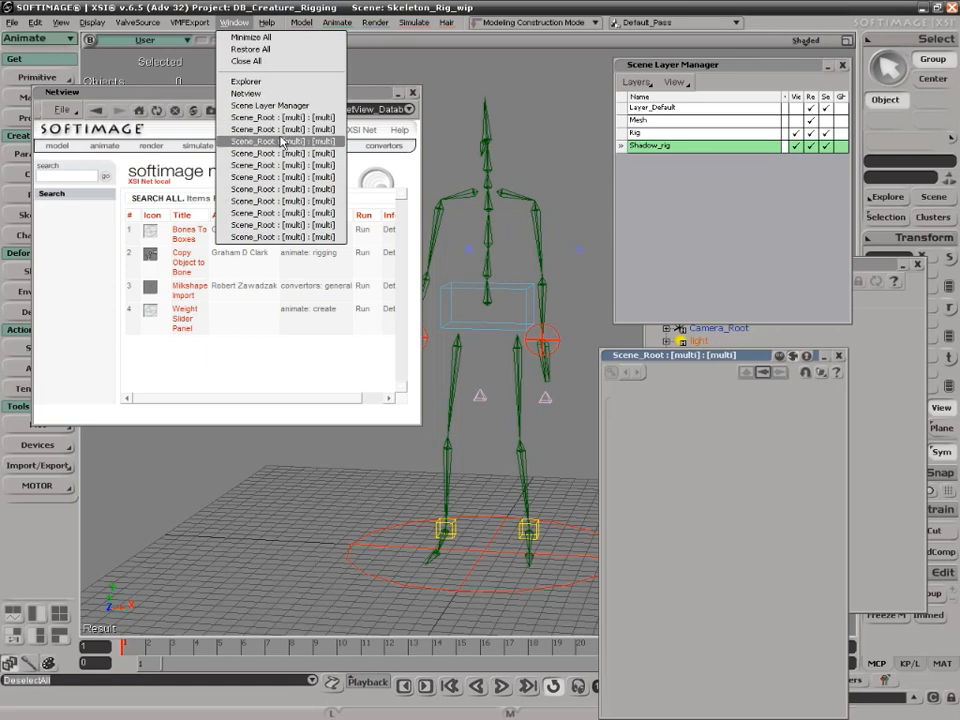
click(255, 37)
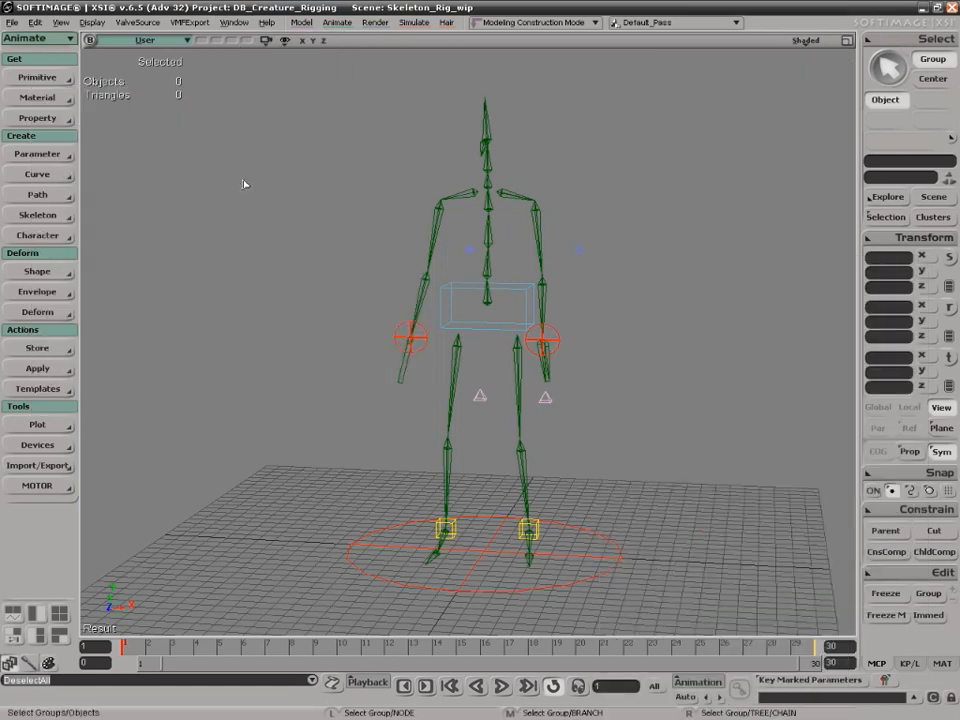
key(alt+5)
click(61, 179)
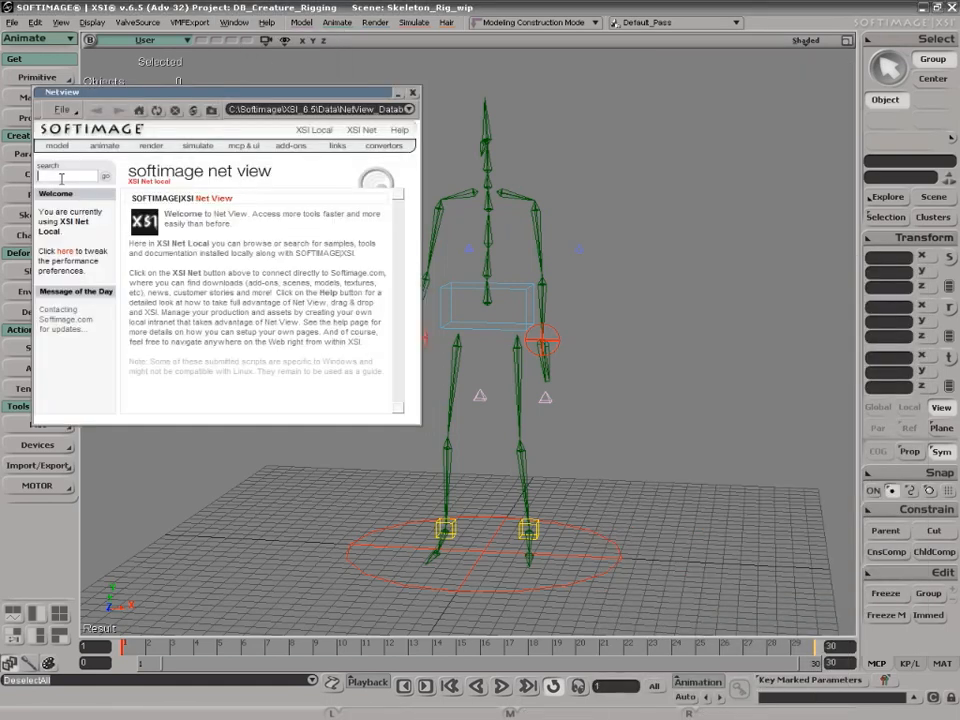
key(Return)
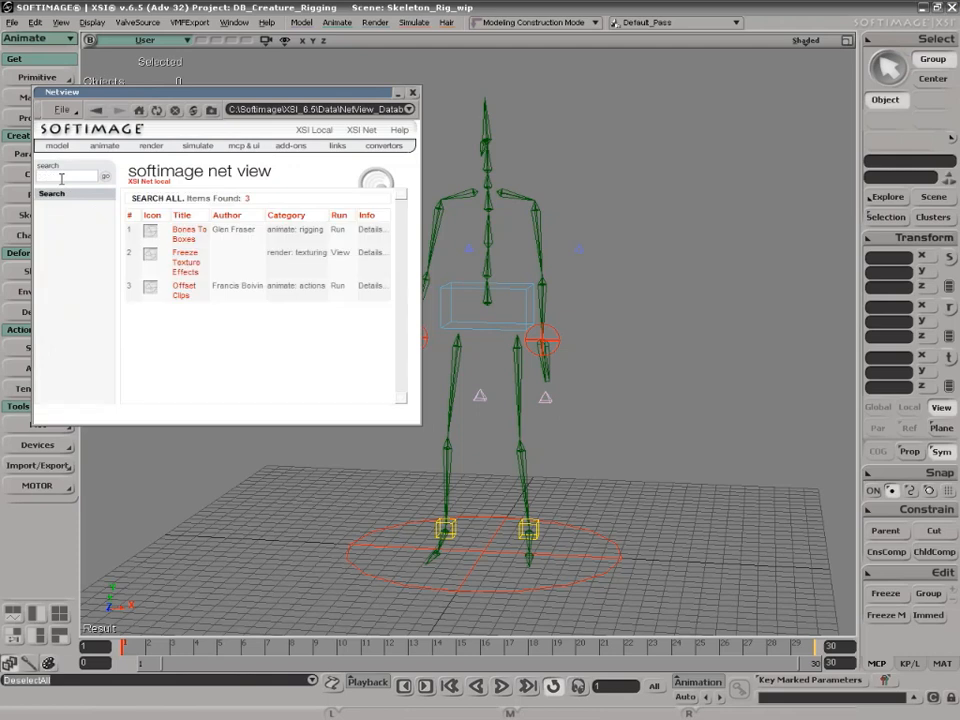
- Open the Script Editor, clear its history log and enlarge the window beside the rig
click(333, 683)
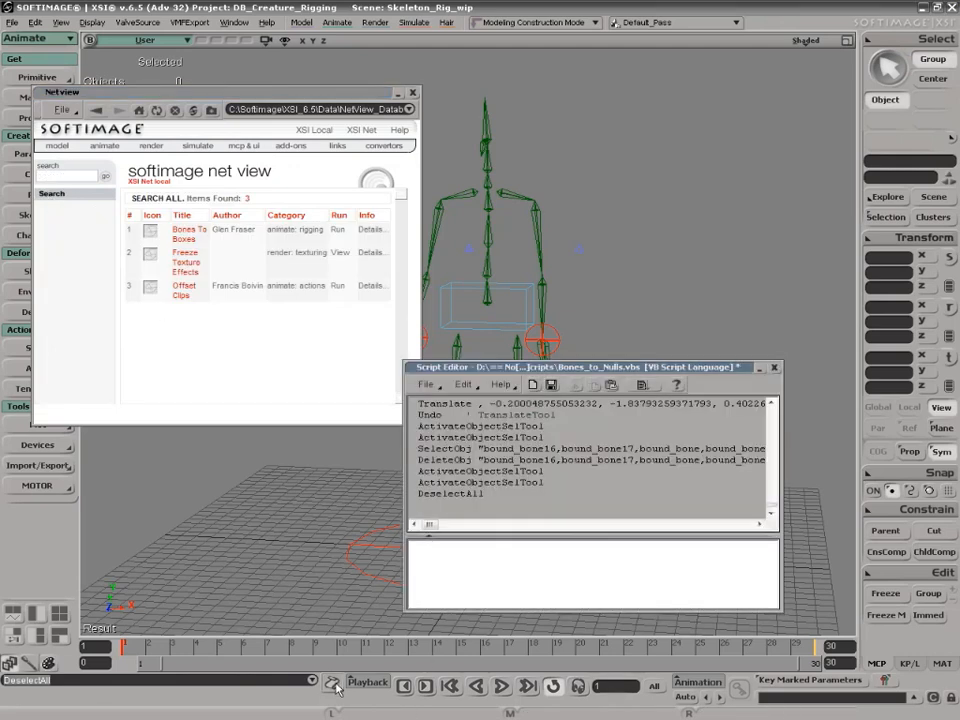
drag(595, 375, 761, 128)
right_click(797, 186)
click(818, 197)
drag(656, 366, 664, 536)
- Load the Bones To Boxes script into the Script Editor without saving Bones_to_Nulls.vbs, and close Net View
click(185, 240)
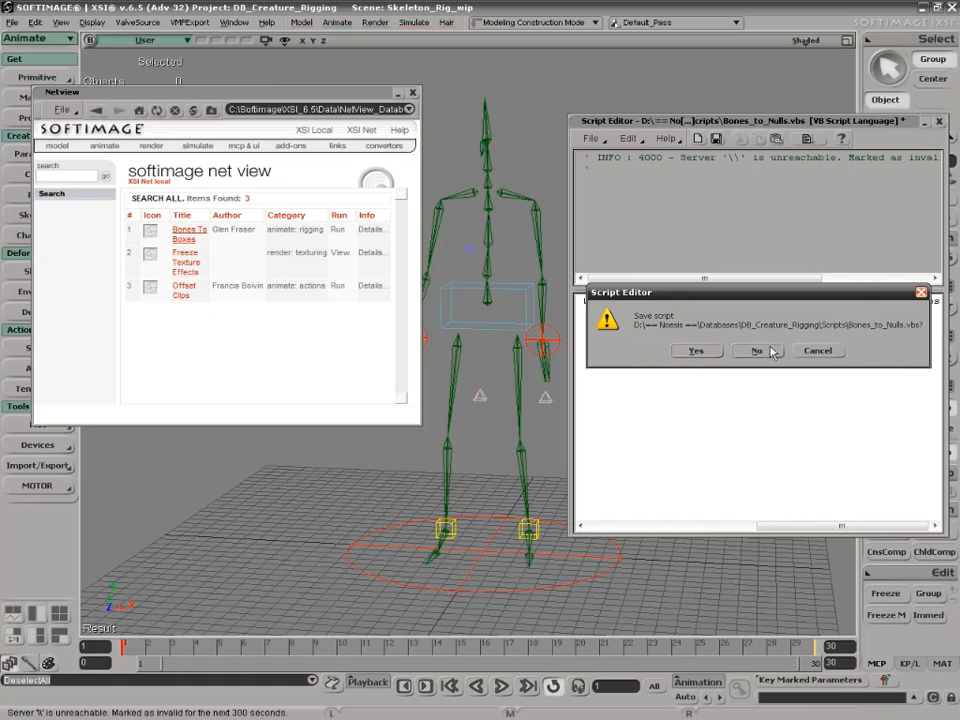
click(768, 351)
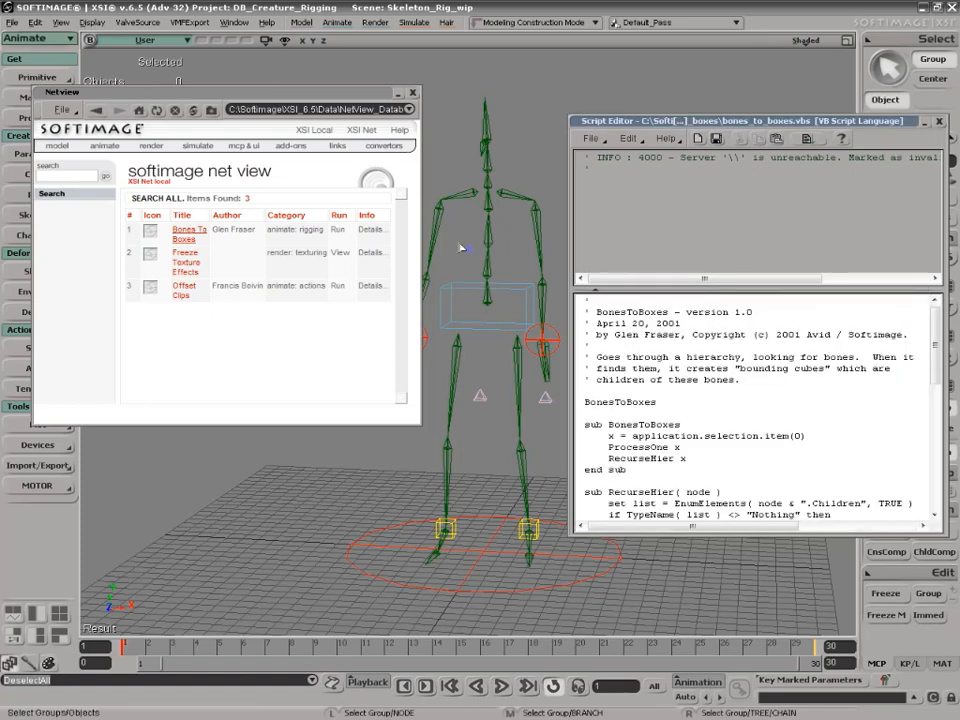
click(413, 92)
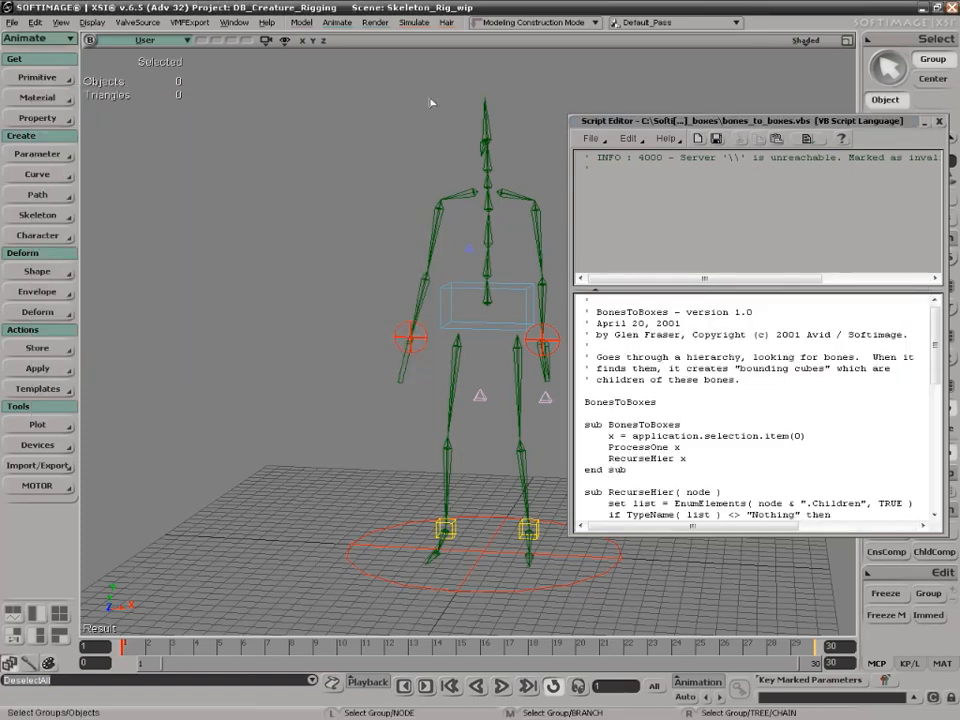
drag(125, 22, 127, 24)
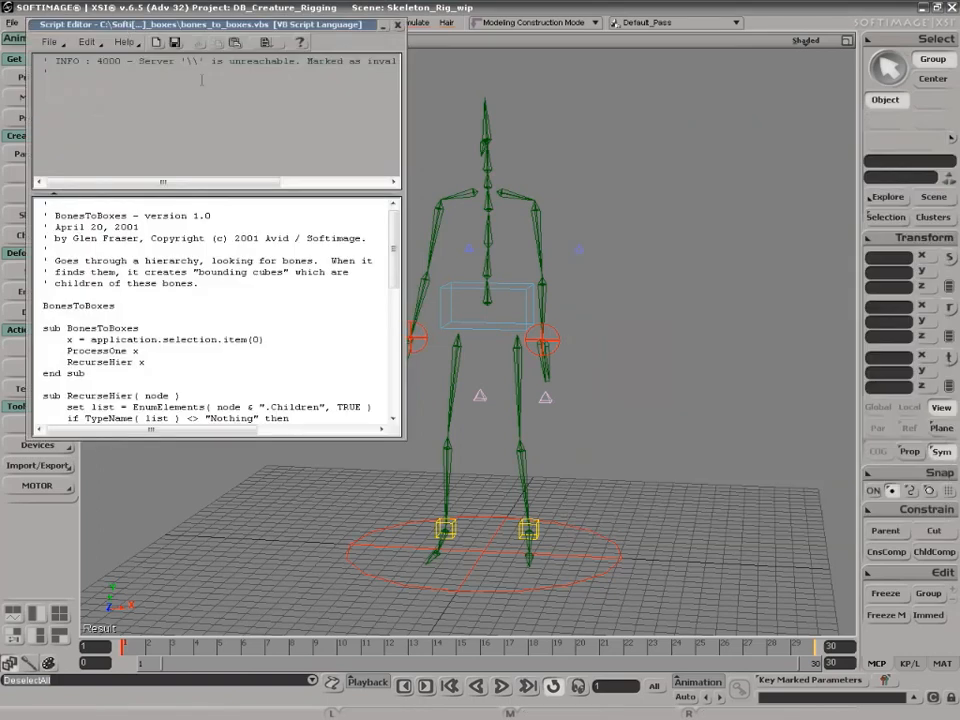
- Enlarge the Script Editor to show more of the script and reframe the full skeleton beside it
key(s)
drag(593, 194, 674, 208)
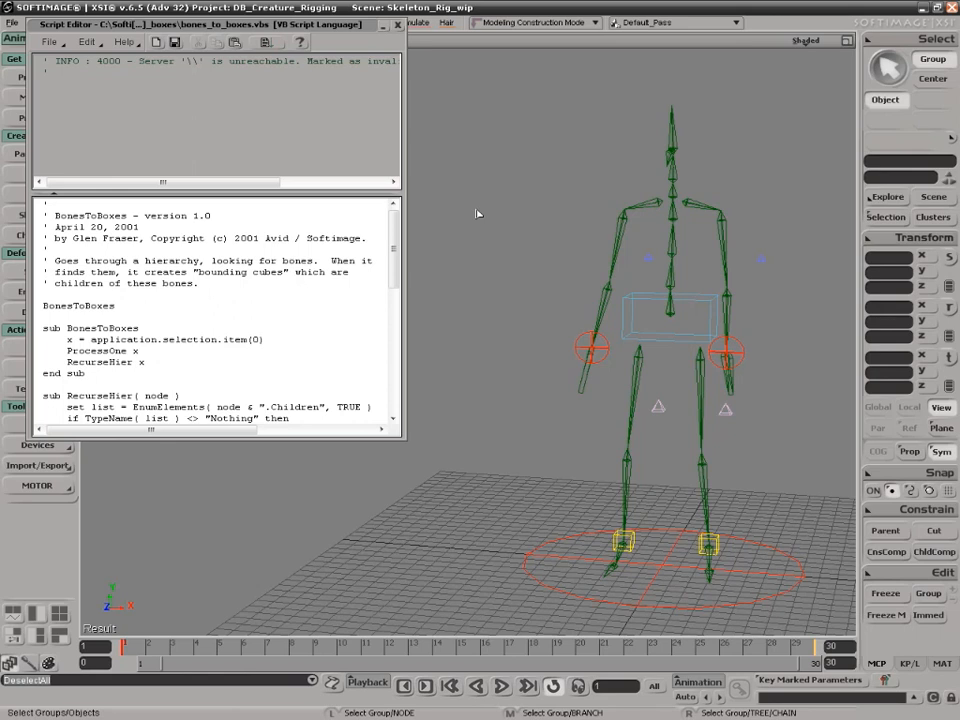
drag(405, 438, 507, 661)
key(s)
right_drag(609, 417, 628, 420)
drag(628, 420, 653, 407)
right_drag(653, 407, 609, 399)
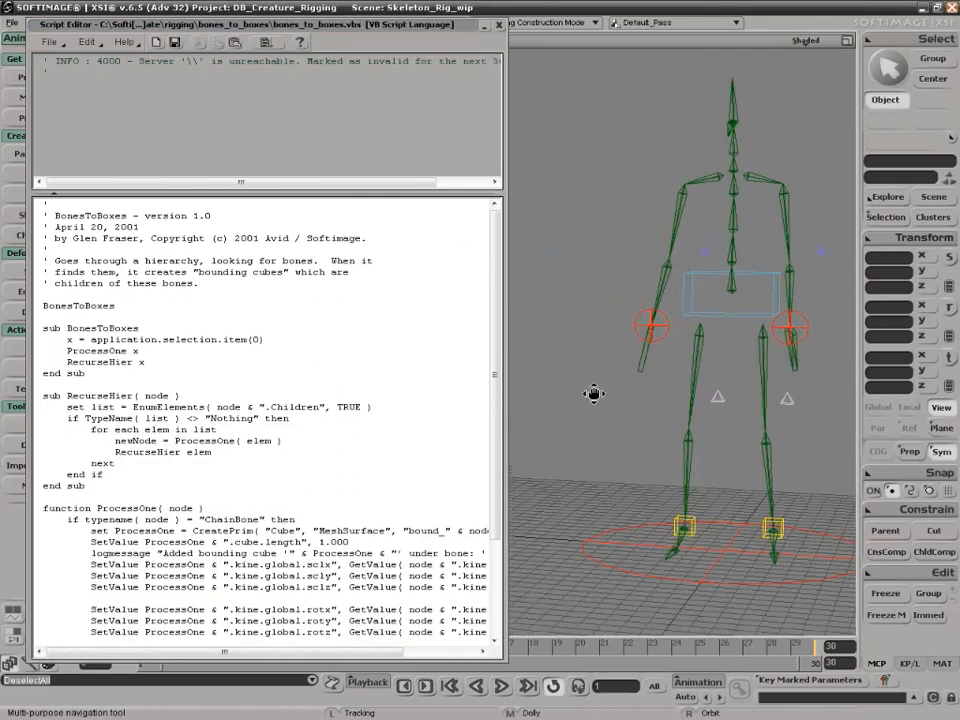
drag(609, 399, 566, 386)
key(space)
key(space)
- Check the layer list in the Scene Layer Manager and close it again
click(391, 377)
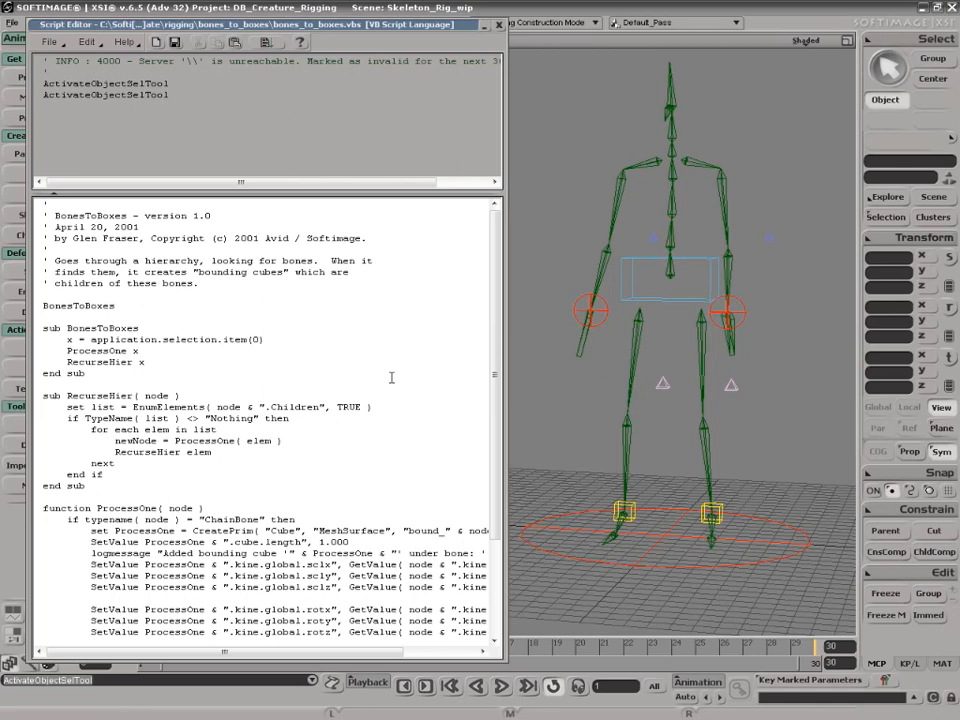
text(6)
text(6)
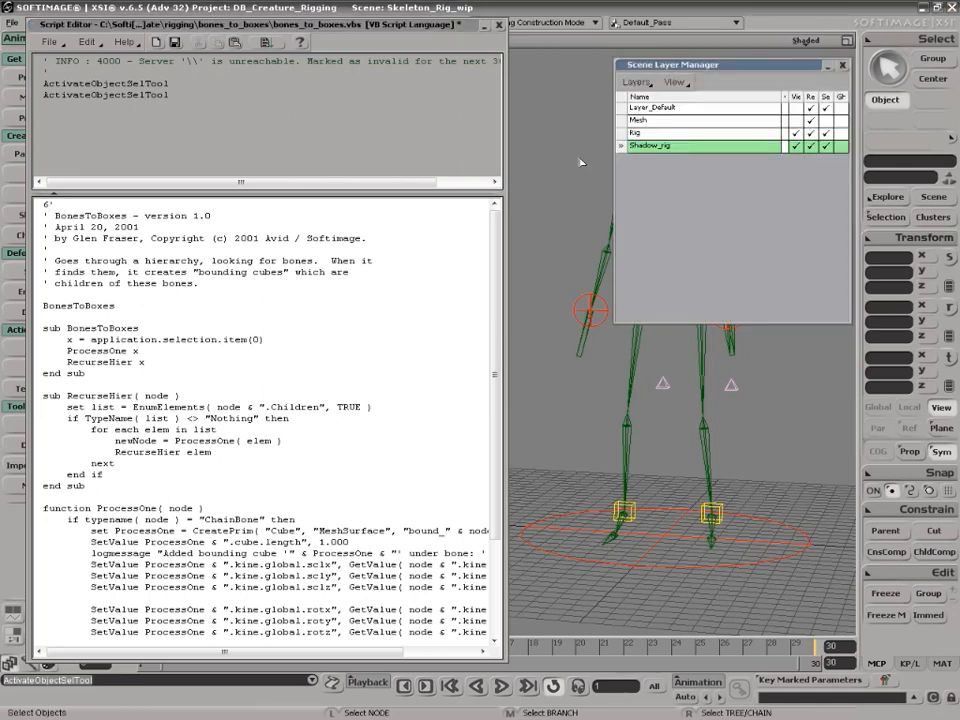
text(6)
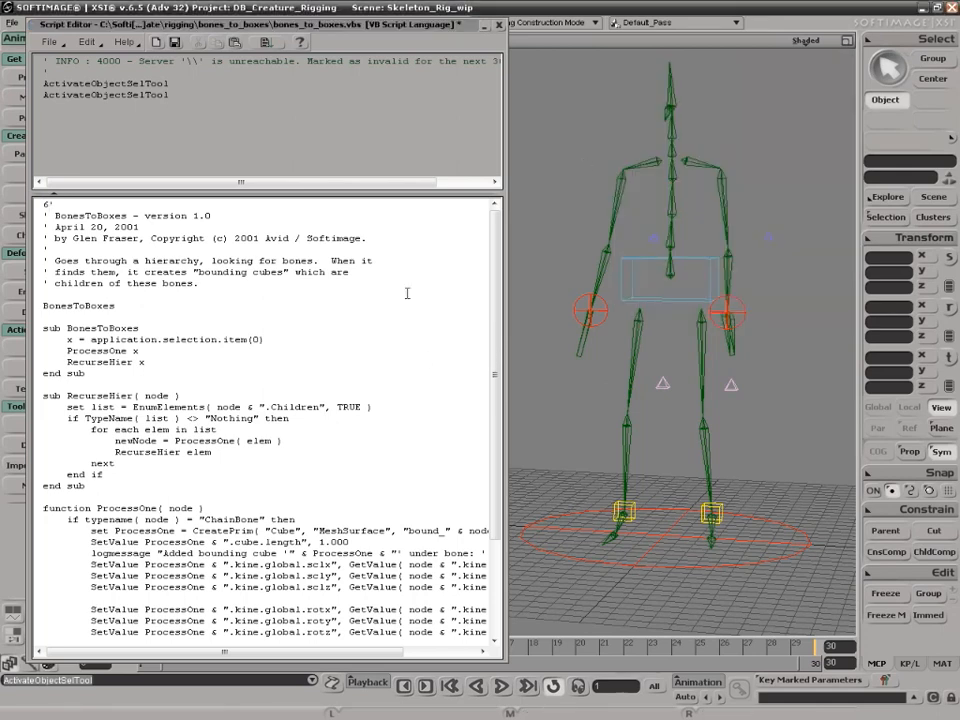
- In ProcessOne, change the CreatePrim call to GetPrim, replace "Cube" with "Null" and remove the "MeshSurface" argument
scroll(234, 372, down, 4)
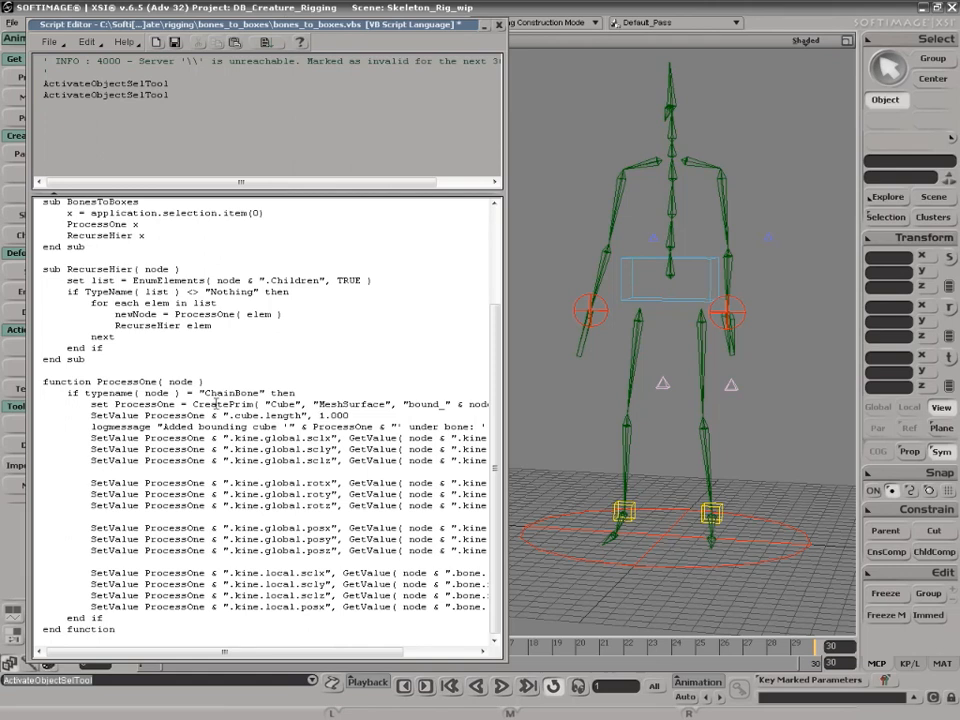
drag(193, 404, 235, 404)
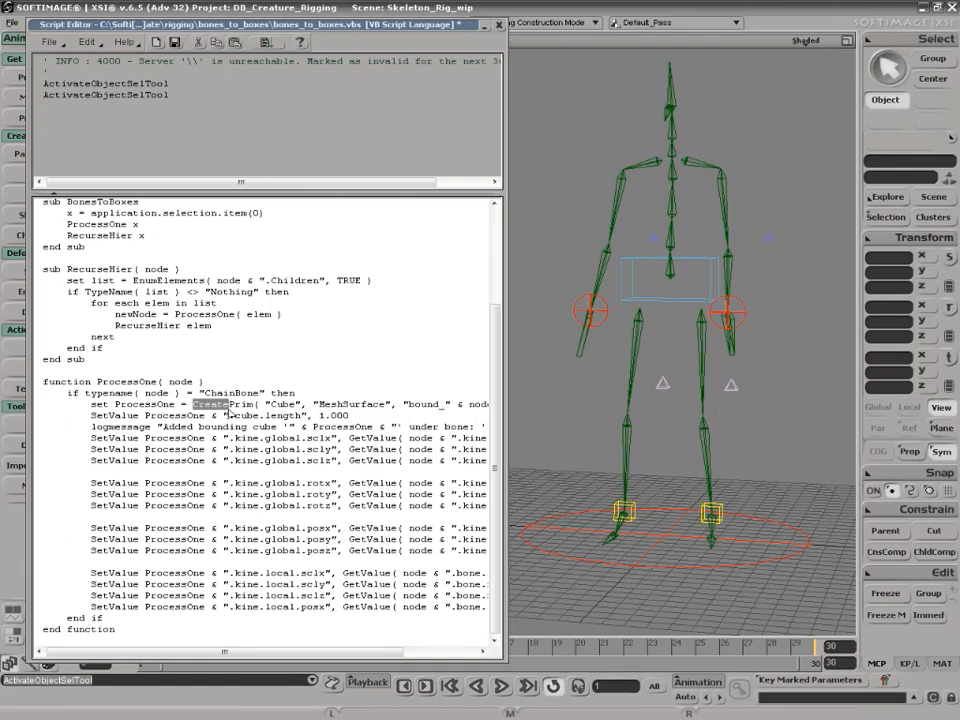
text(Get)
double_click(268, 404)
text(Null)
drag(294, 404, 370, 404)
key(BackSpace)
key(BackSpace)
key(BackSpace)
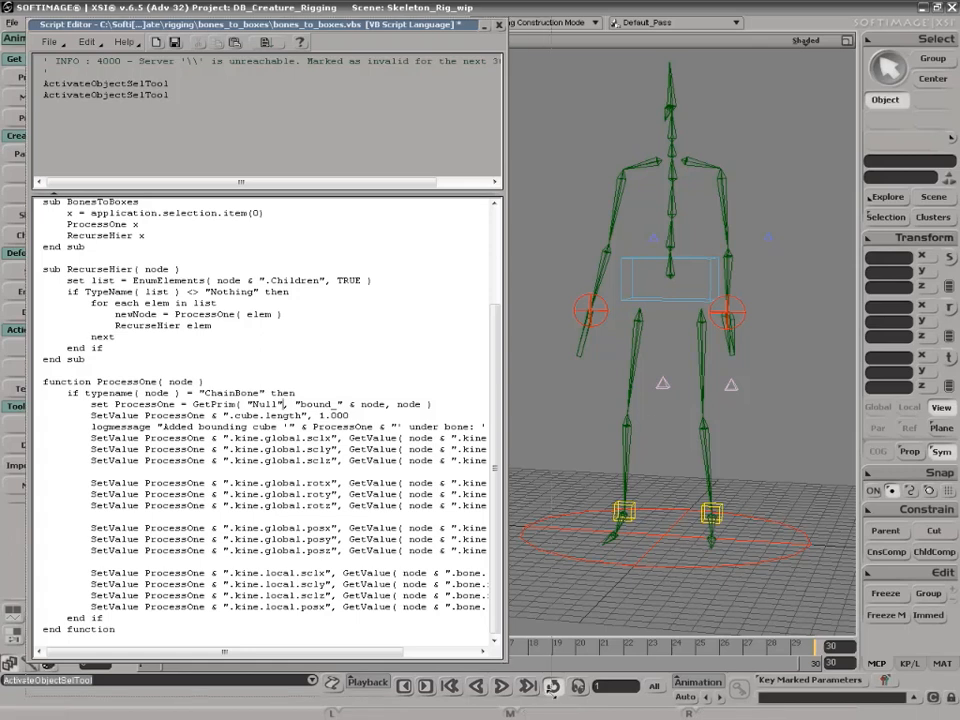
- Enlarge the Script Editor until the full SetValue lines of the ProcessOne function can be read
drag(506, 663, 556, 700)
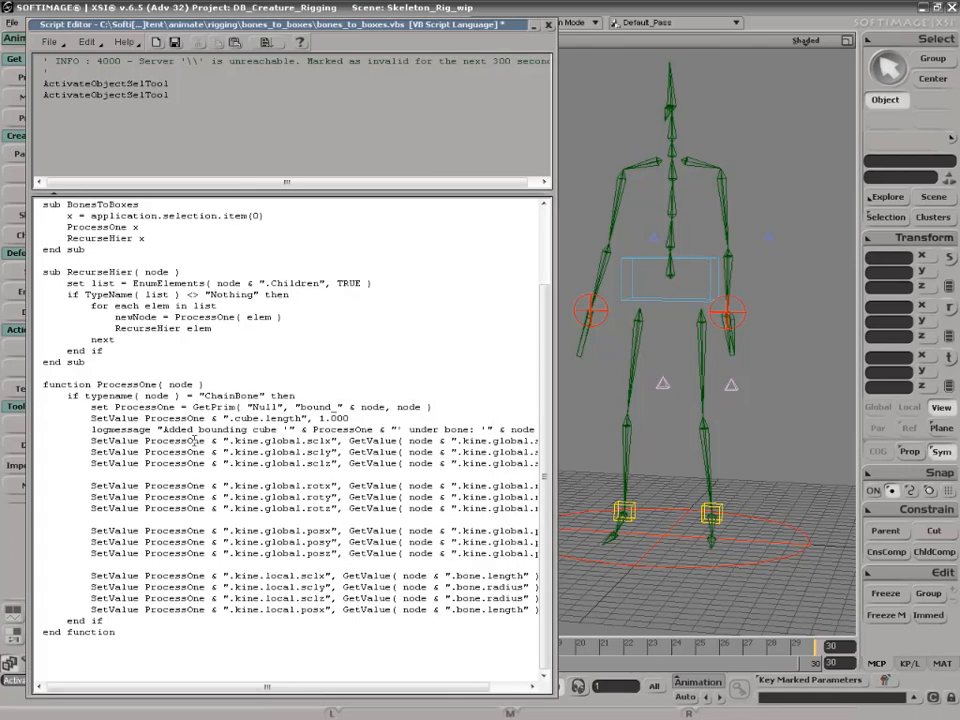
scroll(194, 428, up, 1)
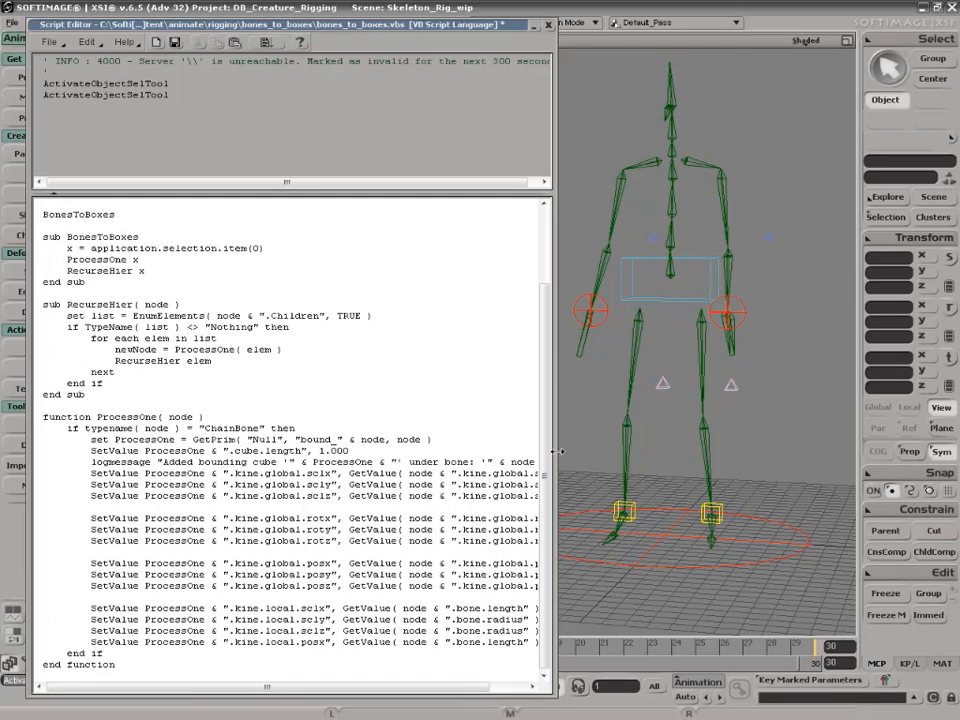
drag(557, 452, 598, 452)
scroll(220, 522, up, 1)
click(180, 490)
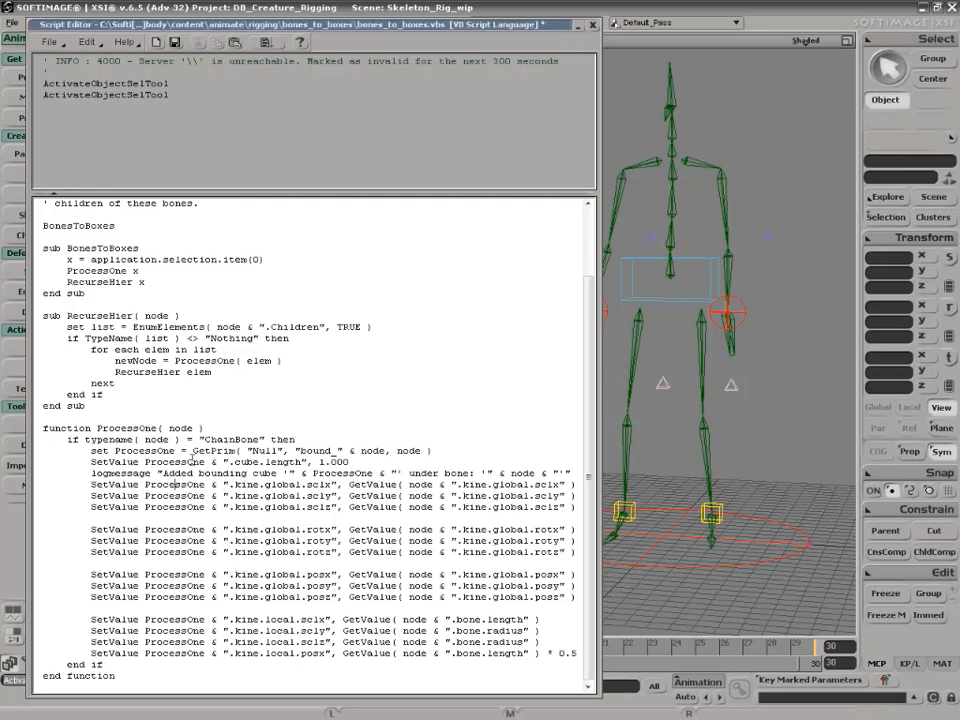
- Separate the SetValue block with indented blank lines before global.sclx and delete the logmessage line in ProcessOne
click(92, 484)
key(Return)
key(Return)
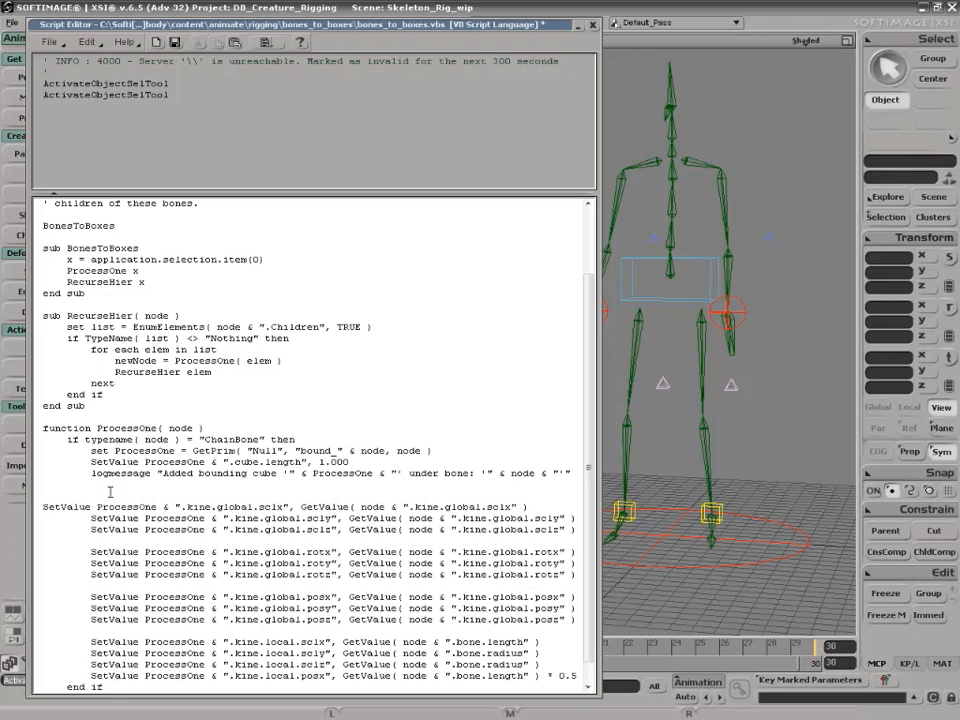
key(Tab)
key(Tab)
scroll(130, 383, down, 2)
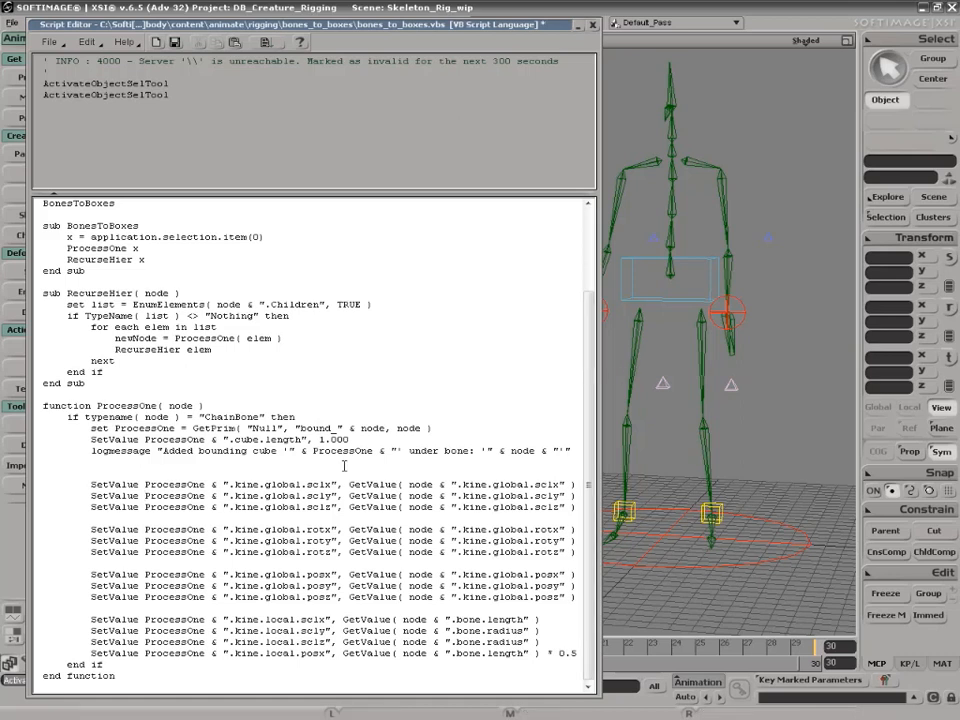
click(181, 467)
drag(90, 453, 91, 462)
key(Delete)
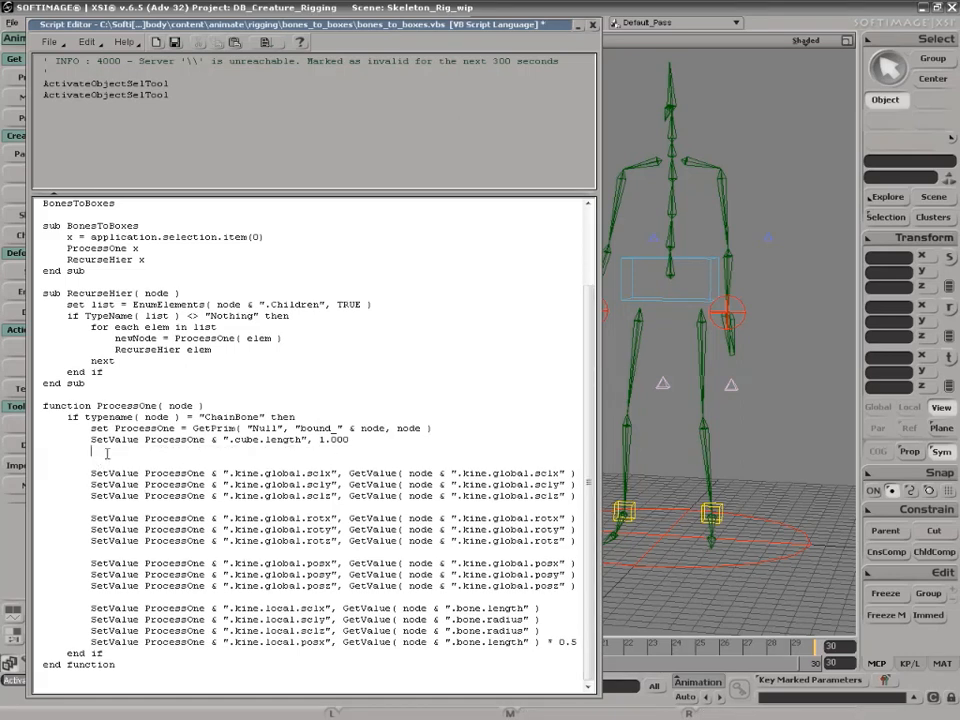
- Create a test null and pose-constrain it to the upper arm bone bone26 to log the constraint command
scroll(113, 454, up, 1)
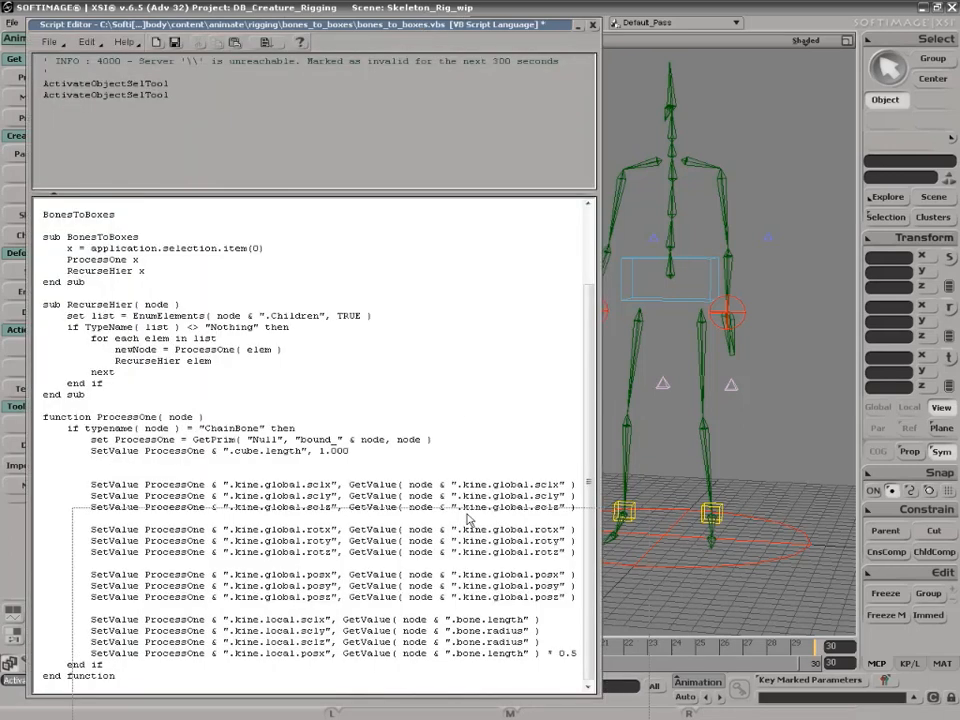
drag(420, 30, 460, 501)
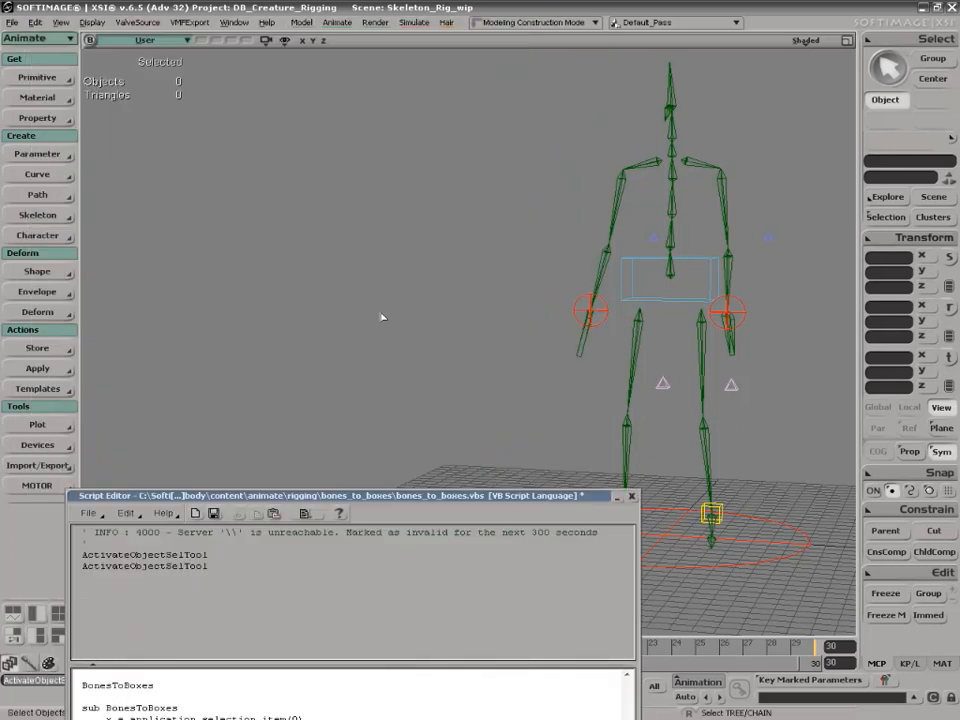
click(37, 77)
click(117, 82)
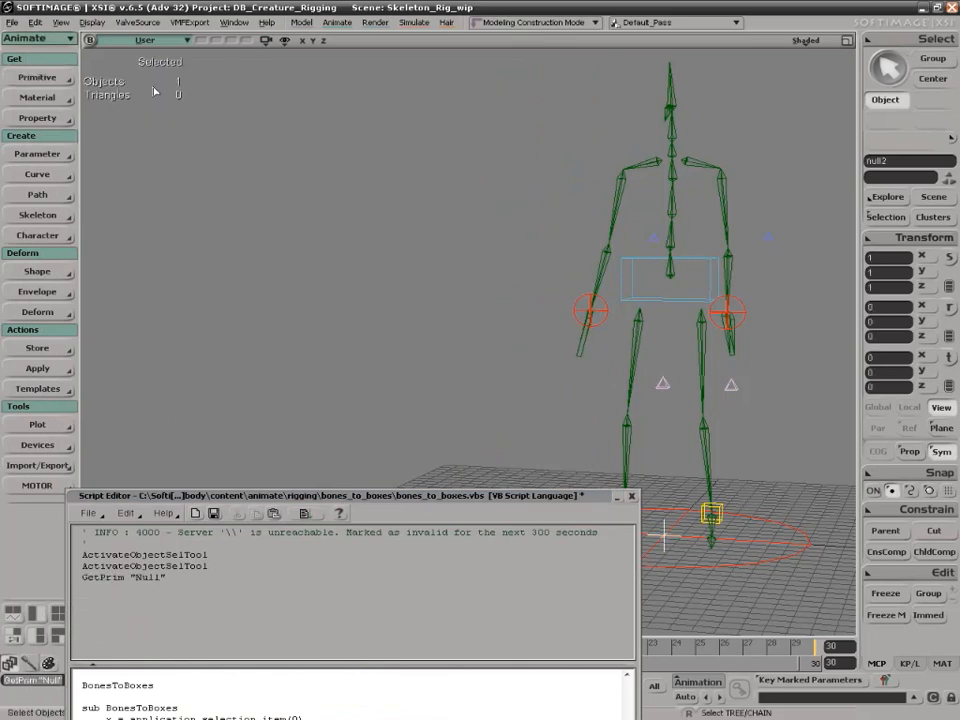
click(926, 509)
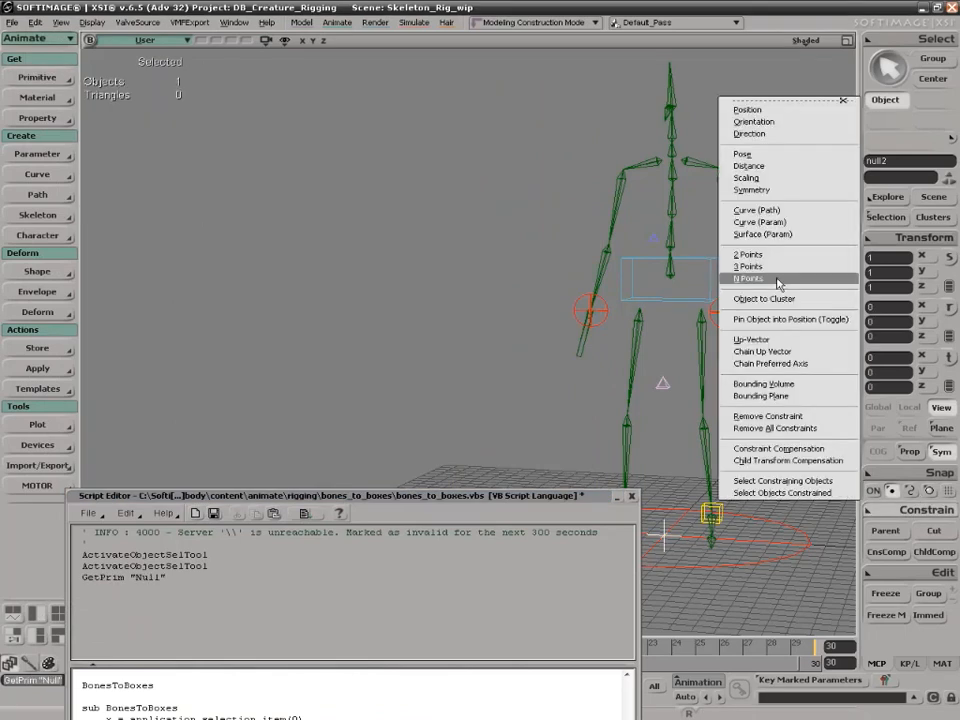
click(784, 156)
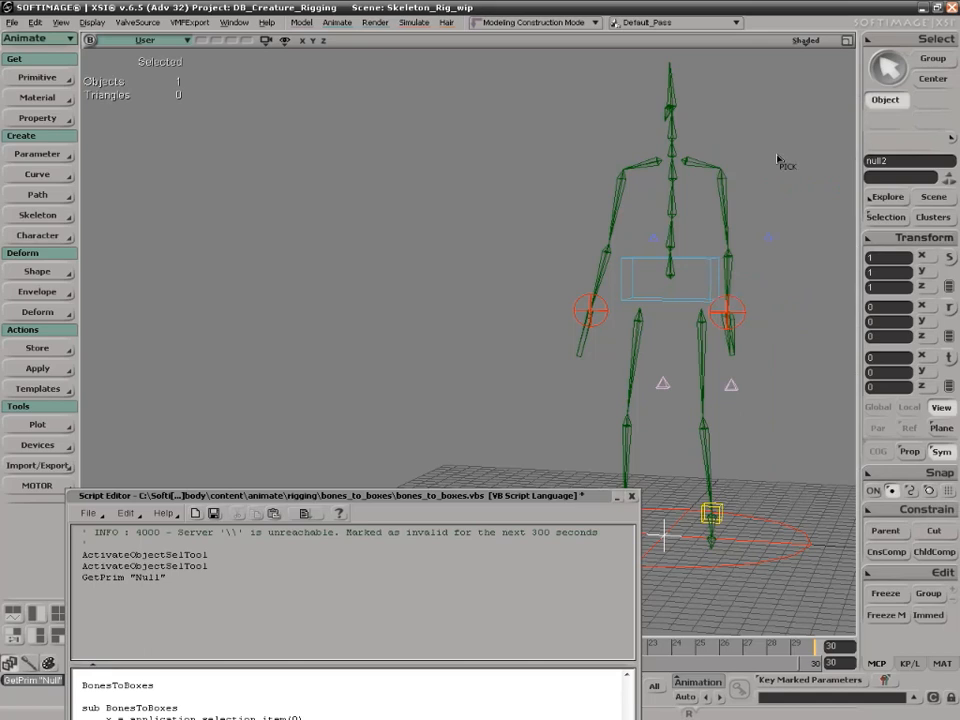
click(616, 215)
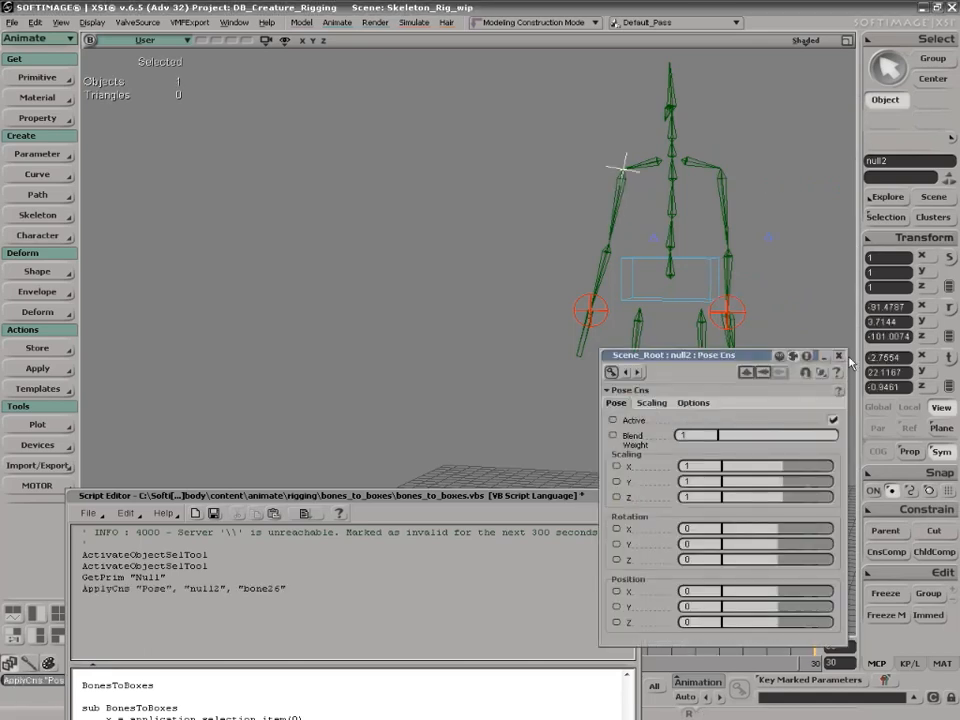
click(839, 355)
- Delete the test null and move the Script Editor back up so the whole ProcessOne function shows
click(300, 498)
drag(301, 496, 343, 307)
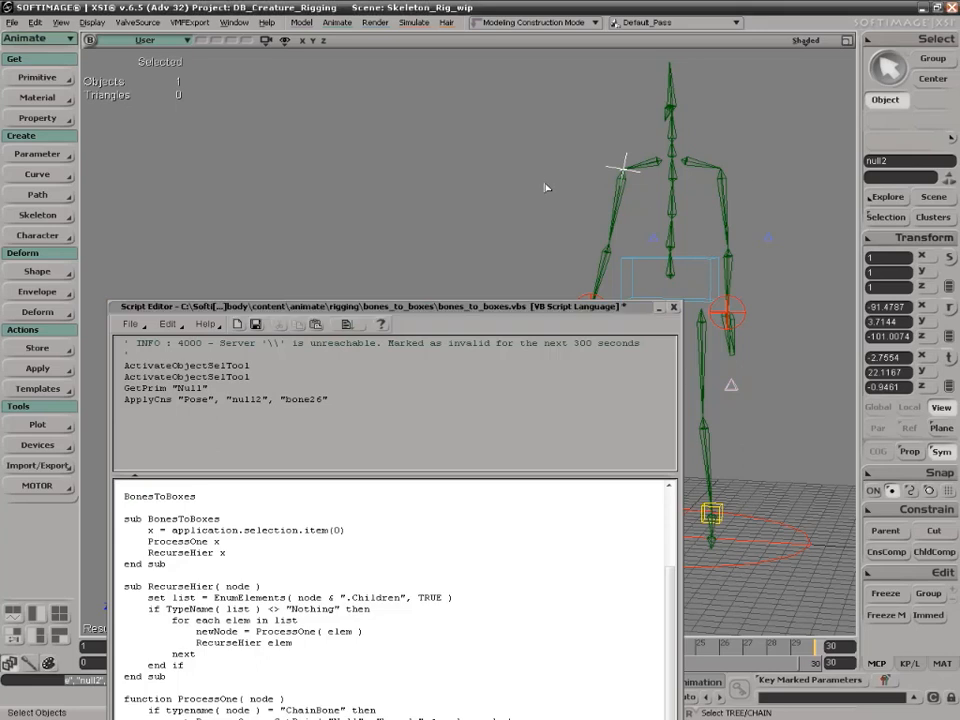
key(Delete)
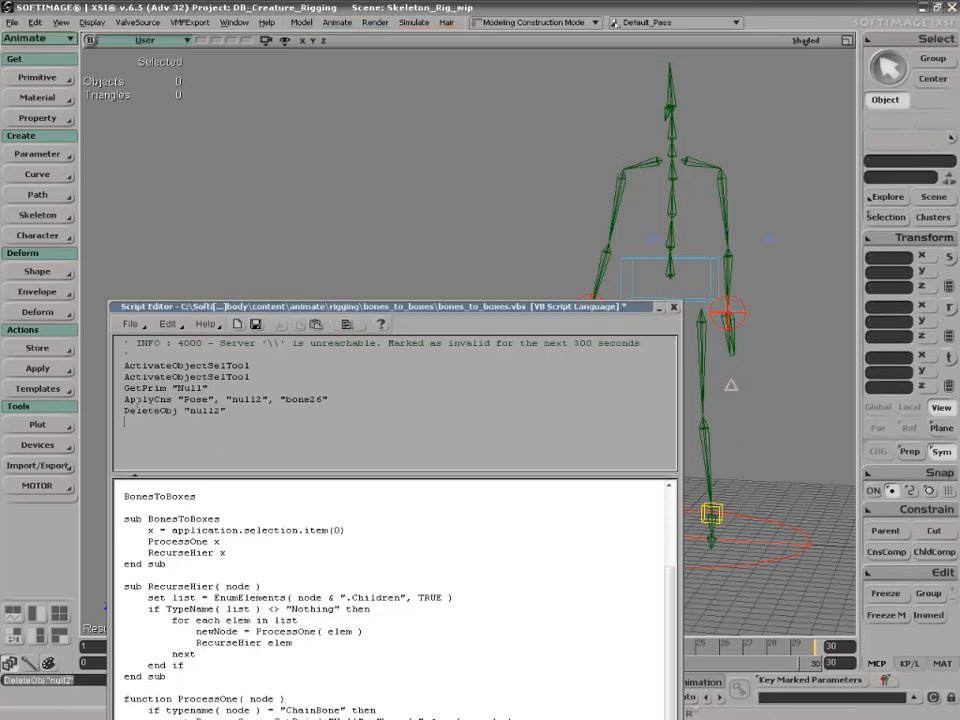
drag(280, 309, 215, 8)
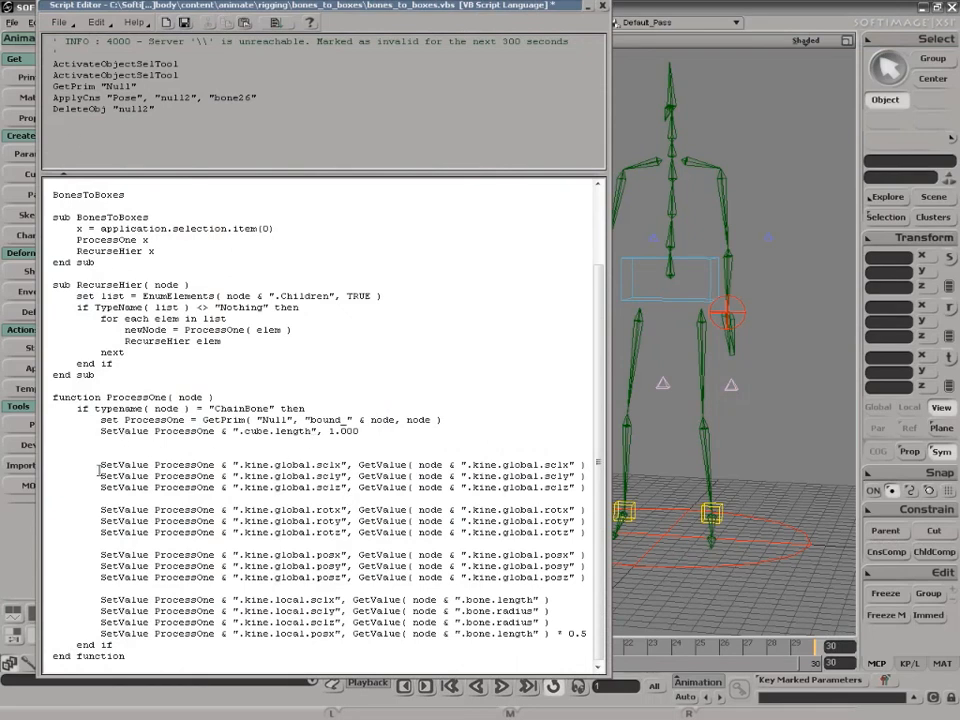
- Insert a blank line between the global.sclx and global.scly SetValue lines and restore the indentation
key(Return)
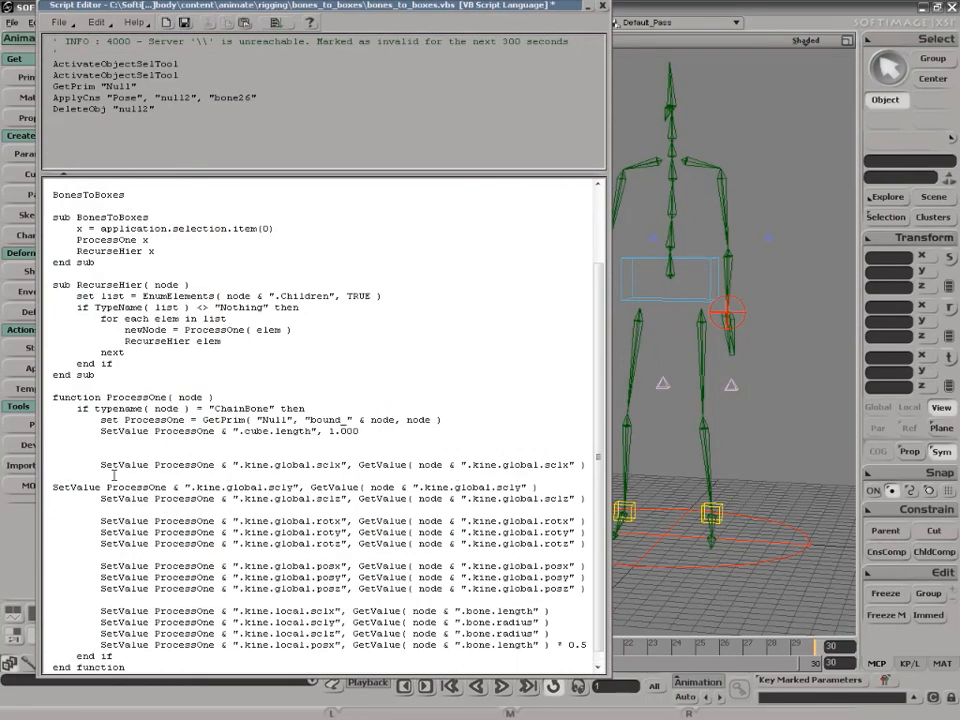
key(Tab)
key(Tab)
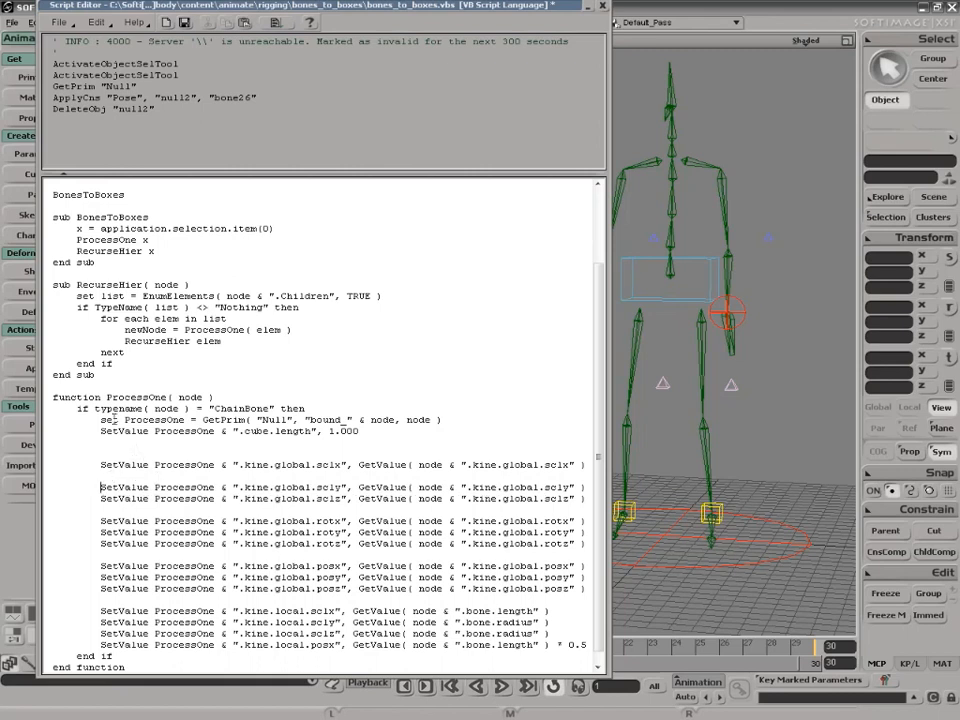
- Replace the cube.length SetValue line with the ApplyCns "Pose" command copied from the history log, indented to match
triple_click(57, 96)
key(ctrl+c)
click(128, 444)
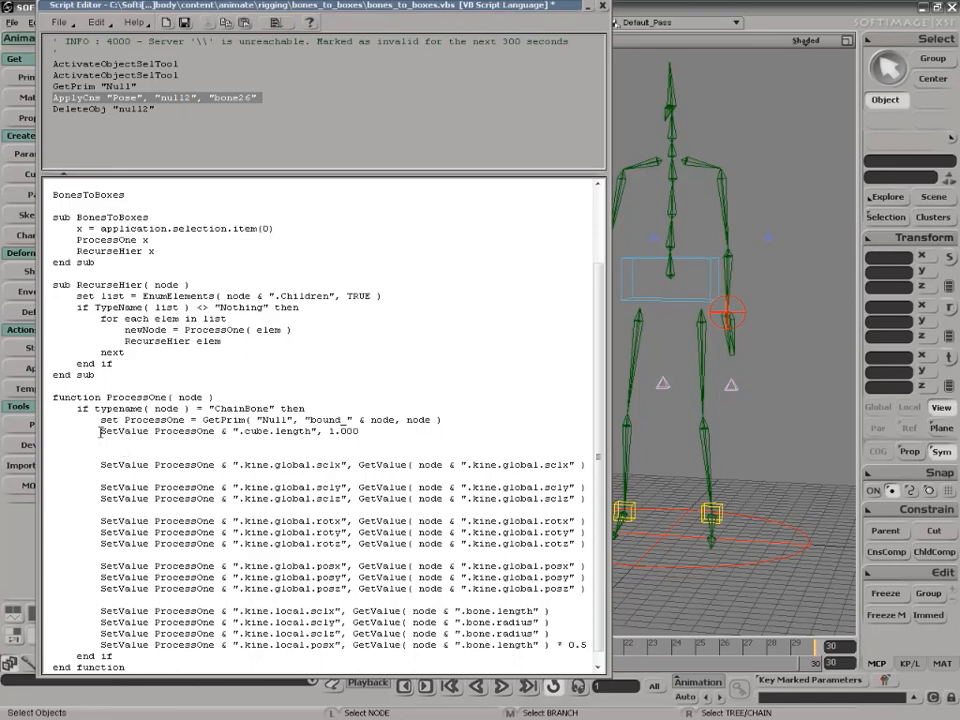
drag(100, 432, 368, 430)
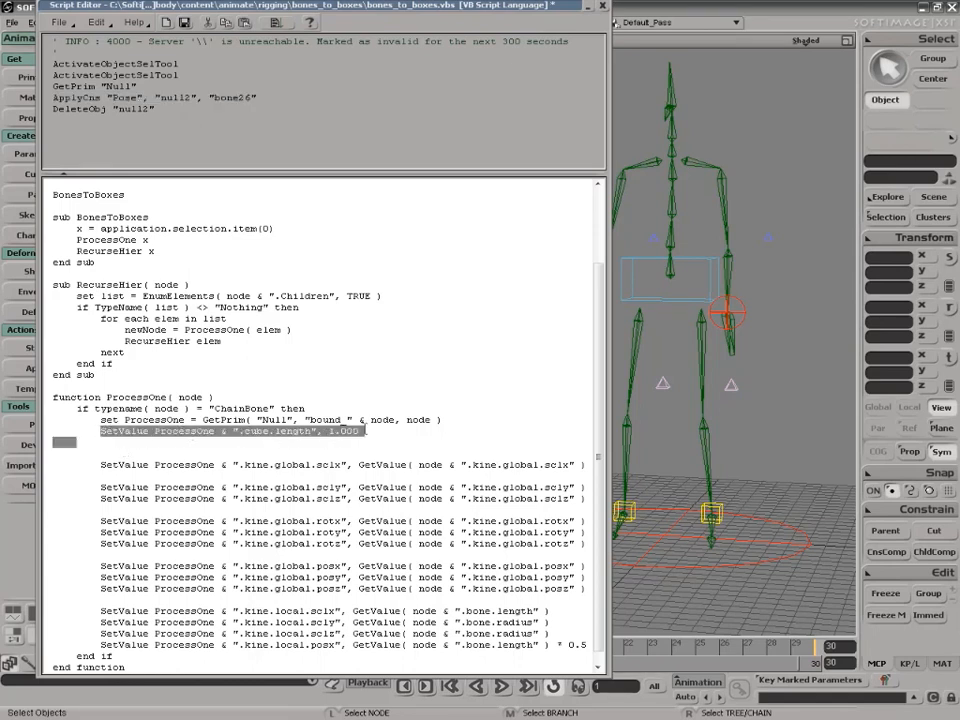
key(Delete)
key(Return)
key(ctrl+v)
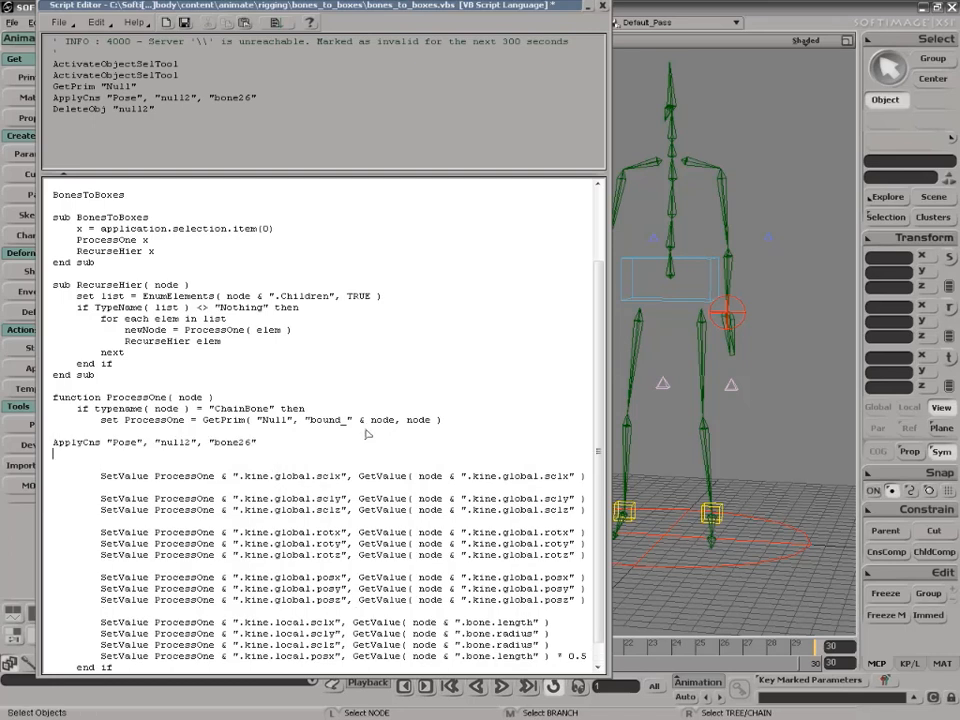
key(Tab)
key(Tab)
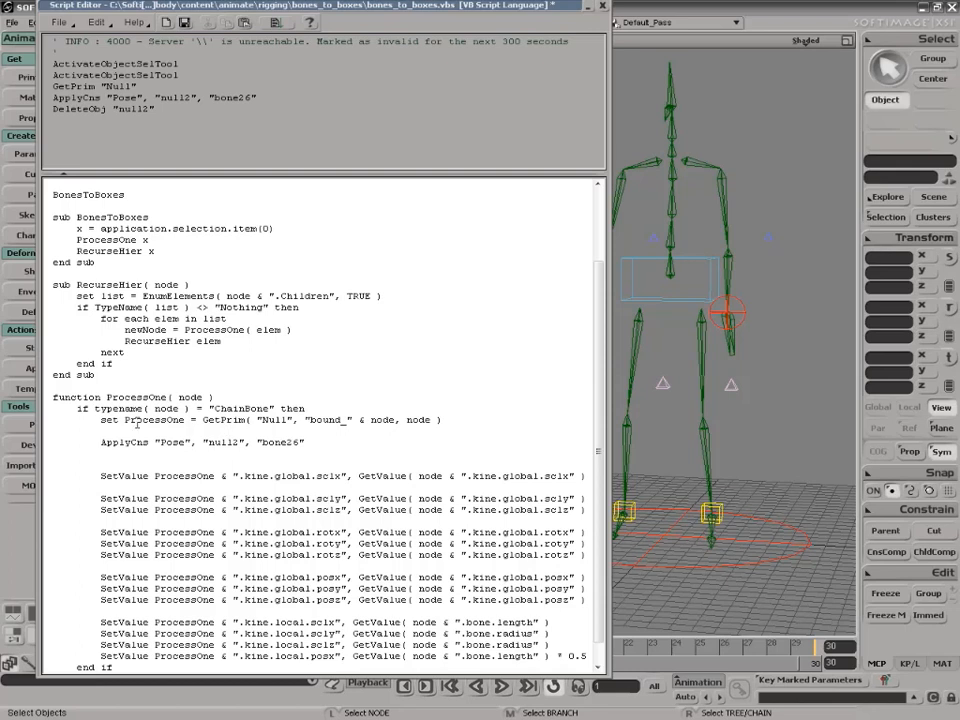
- In the ApplyCns line, replace "null2" with ProcessOne and "bone26" with node
drag(125, 420, 246, 441)
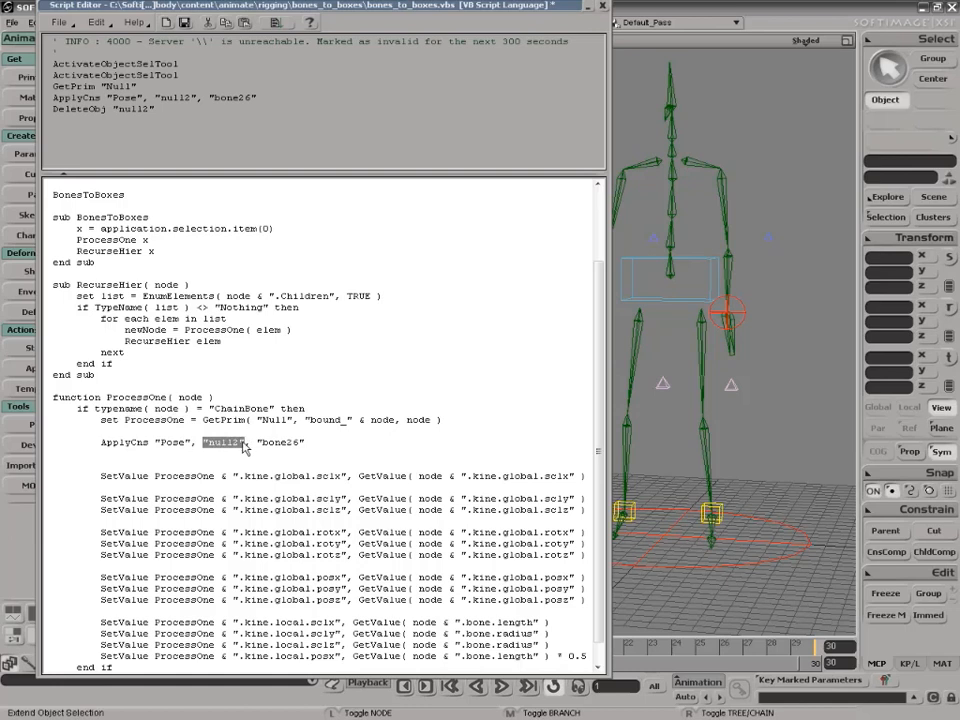
text(ProcessOne)
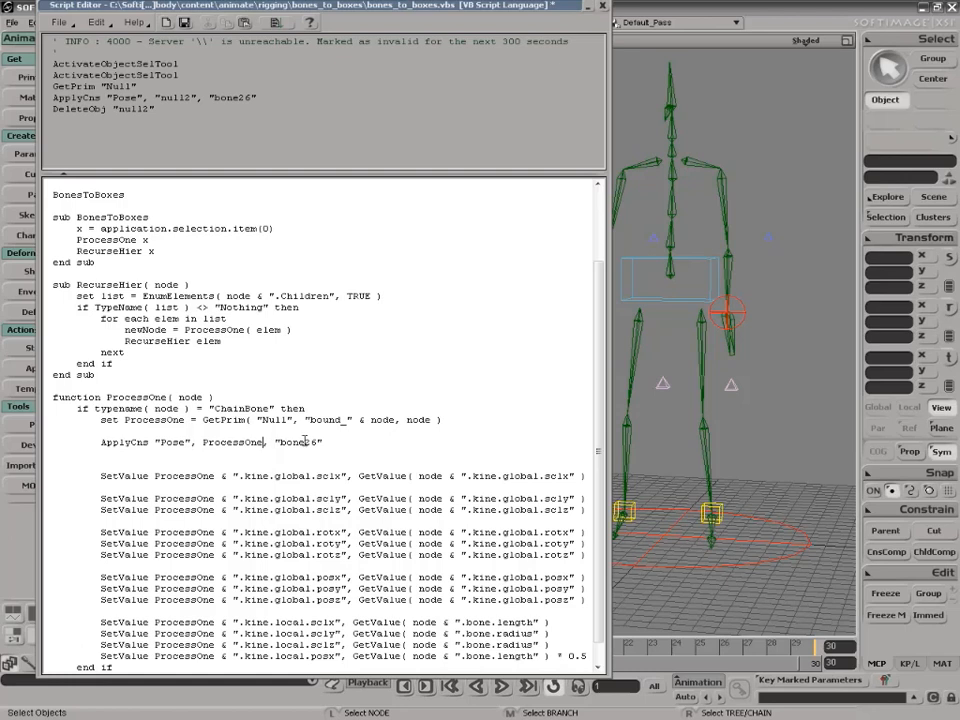
double_click(428, 497)
key(ctrl+c)
drag(277, 442, 331, 446)
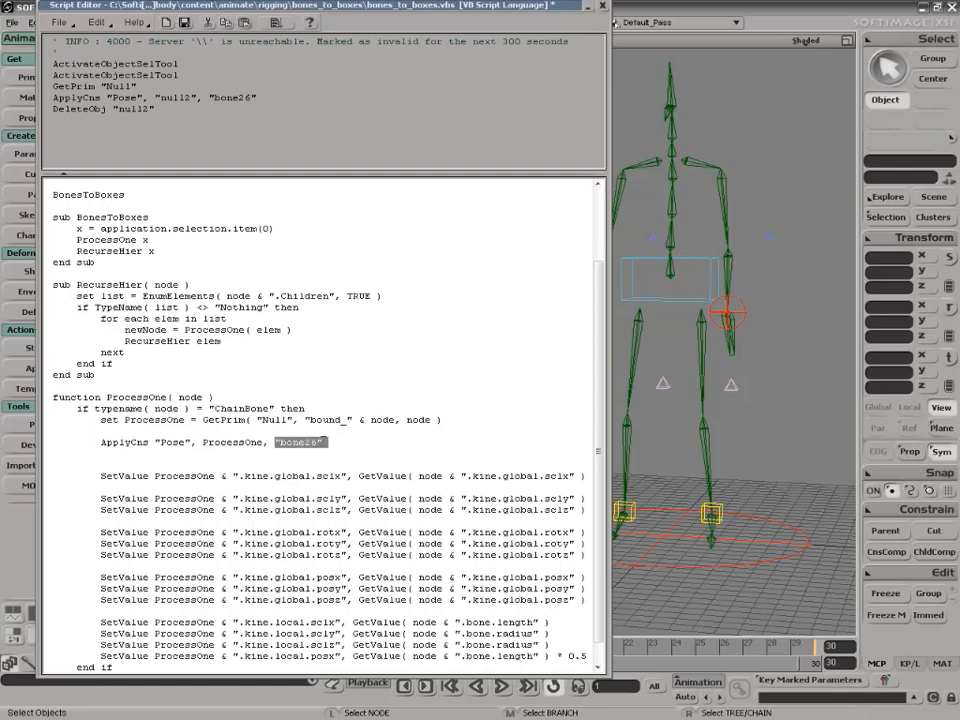
key(ctrl+v)
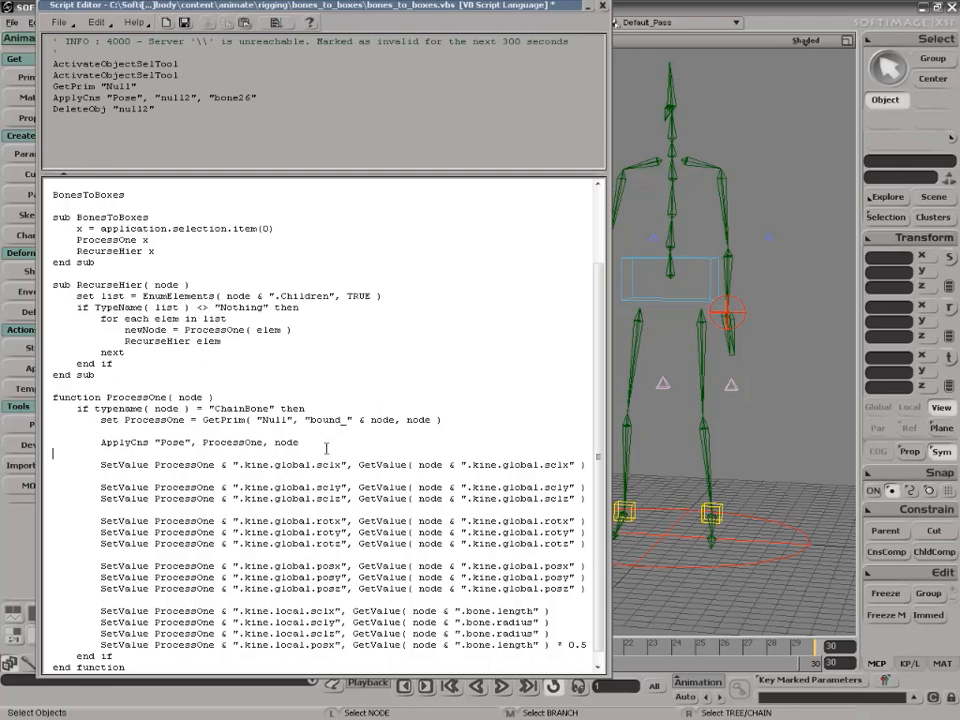
- Delete the SetValue lines from kine.global.sclx through kine.local.sclz in ProcessOne
drag(97, 465, 568, 609)
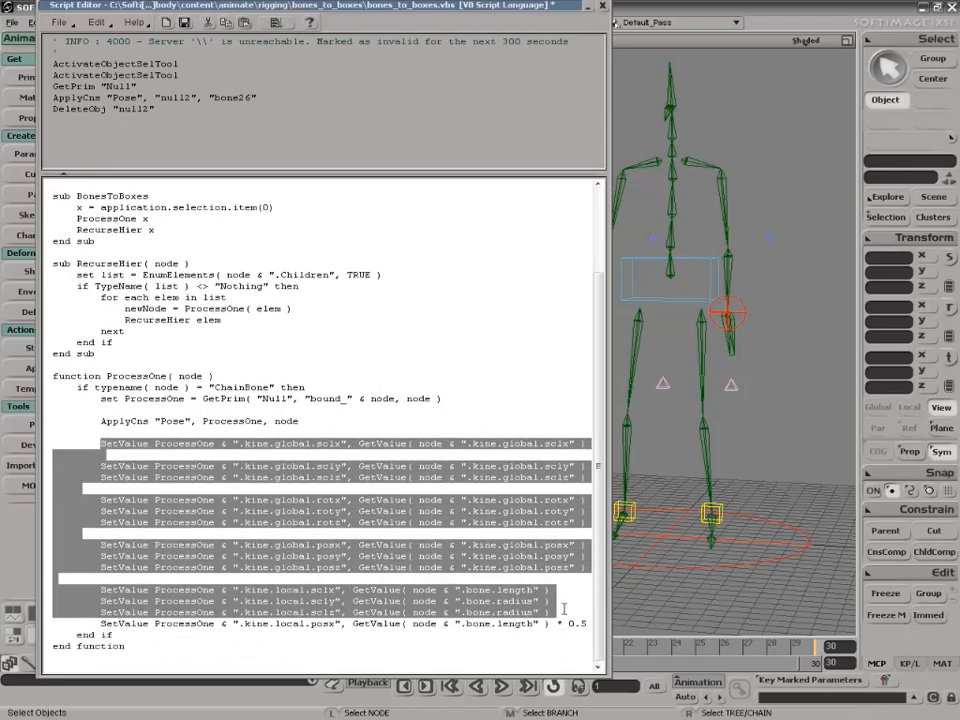
key(Delete)
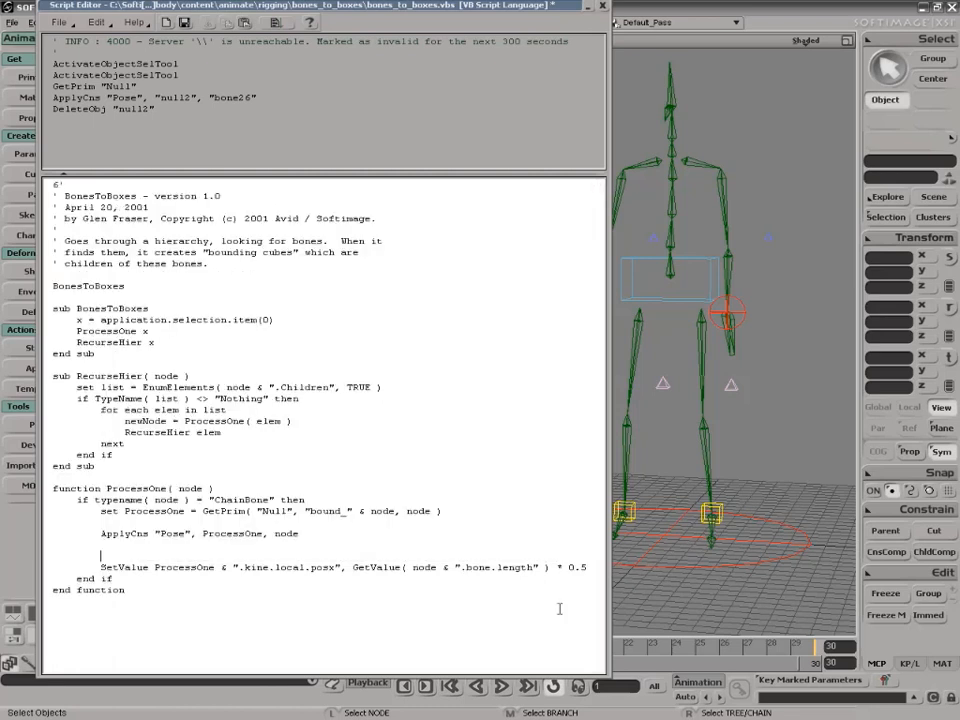
- Comment out the SetValue line for kine.local.posx in ProcessOne with a leading apostrophe
drag(99, 567, 592, 567)
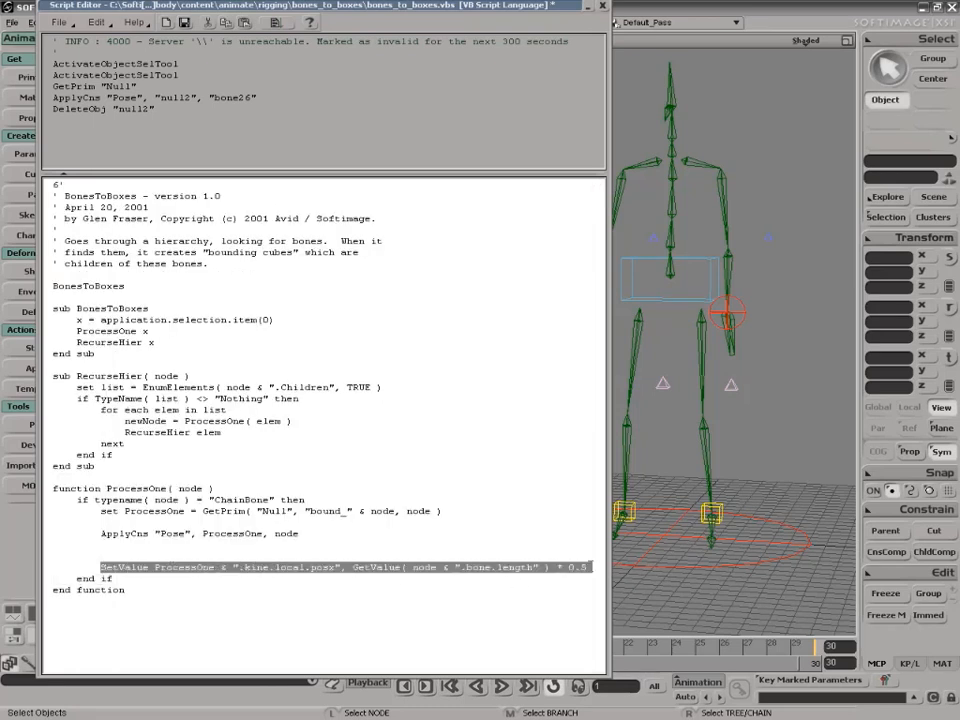
click(48, 567)
click(60, 558)
click(48, 568)
click(72, 567)
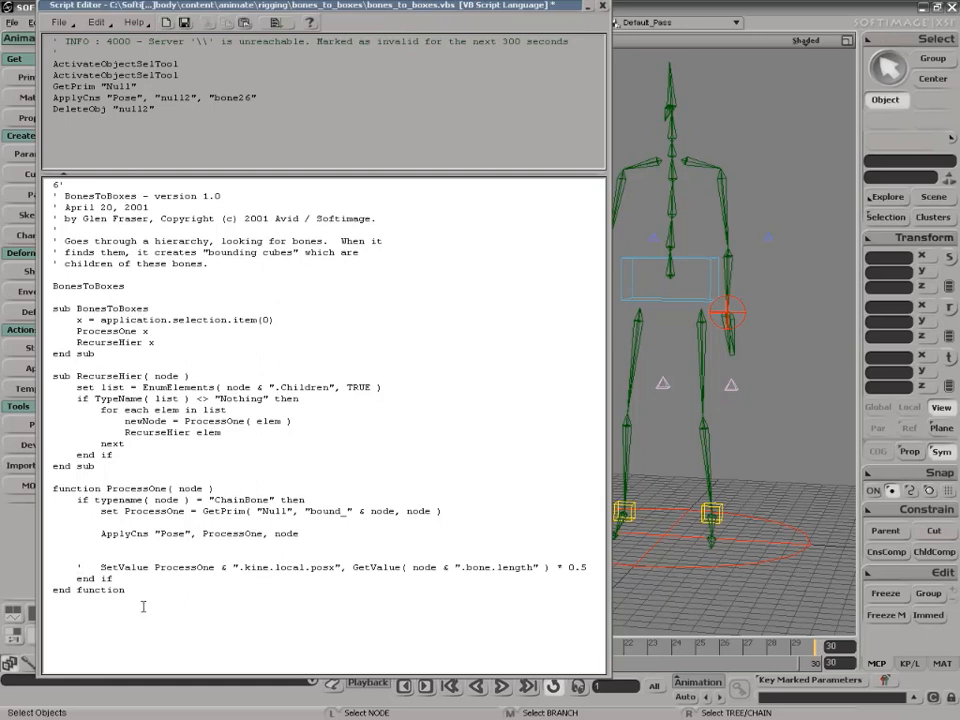
- Remove the stray 6 from the script's first line and run the script again
click(277, 22)
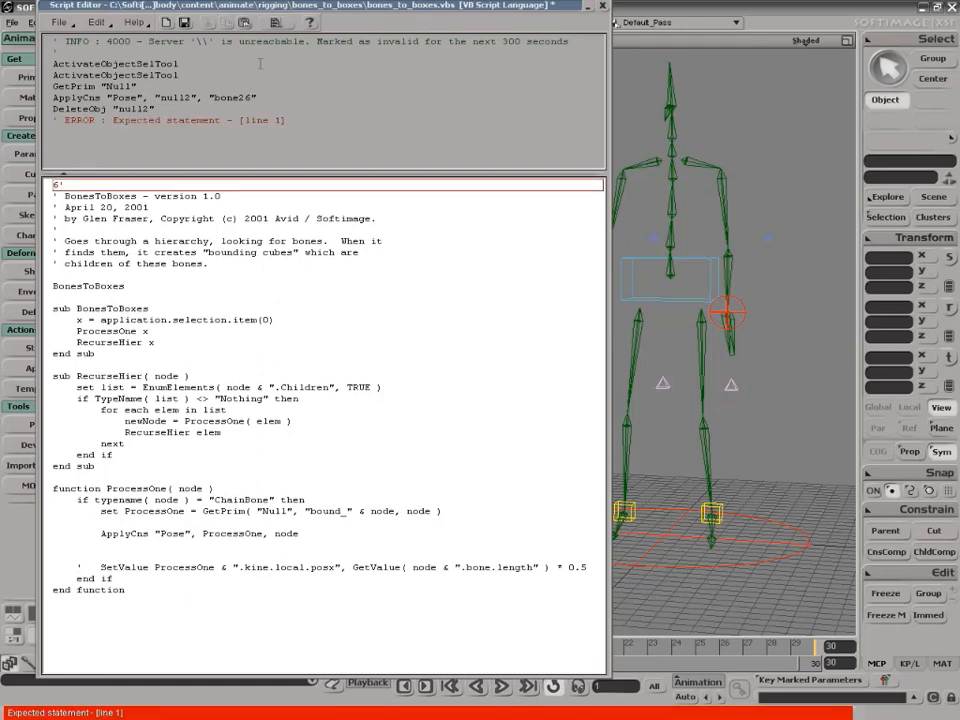
key(BackSpace)
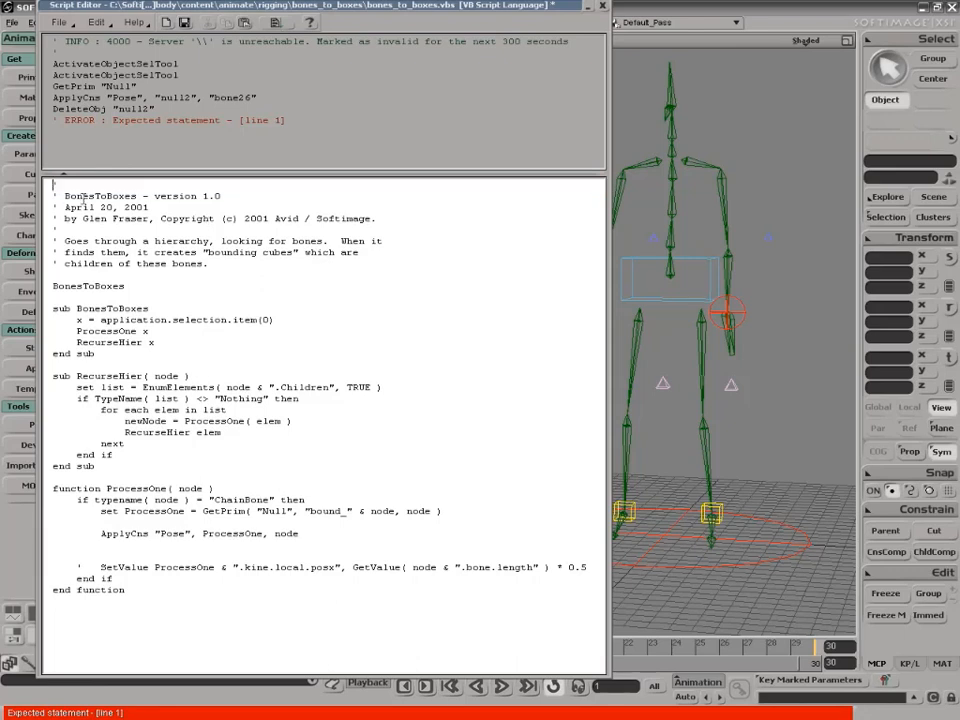
click(276, 22)
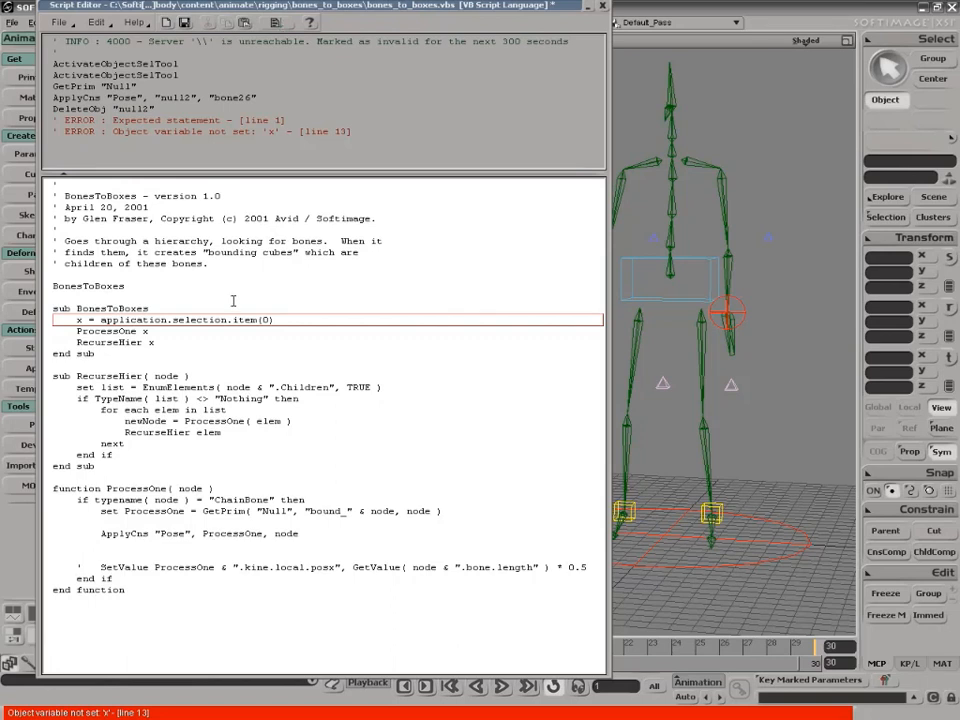
- Select Rig in the scene hierarchy and run the script on it
key(8)
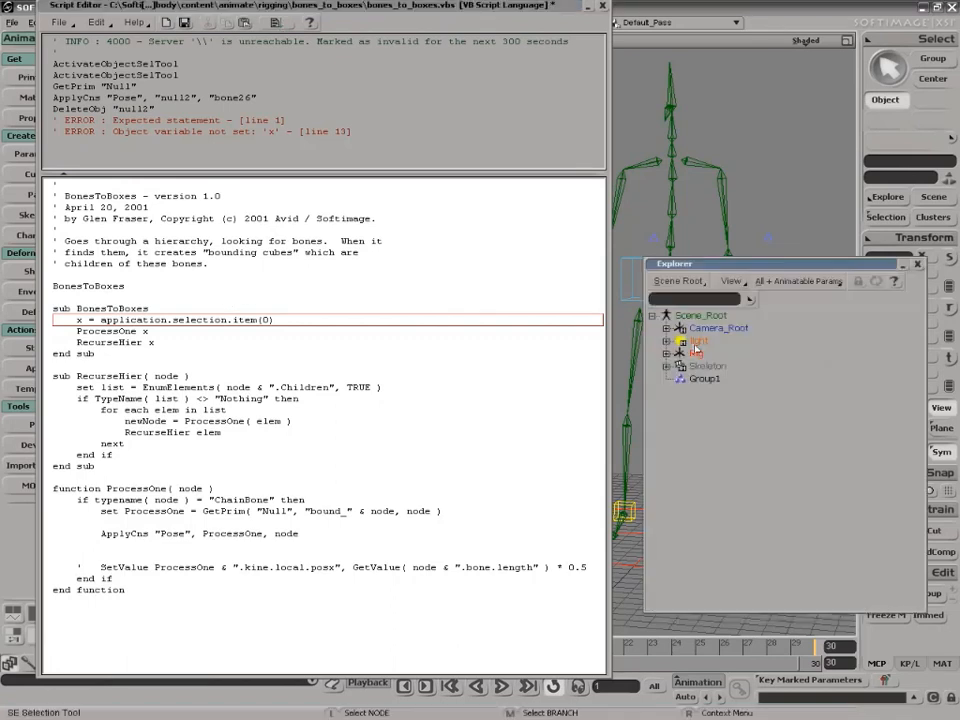
click(696, 353)
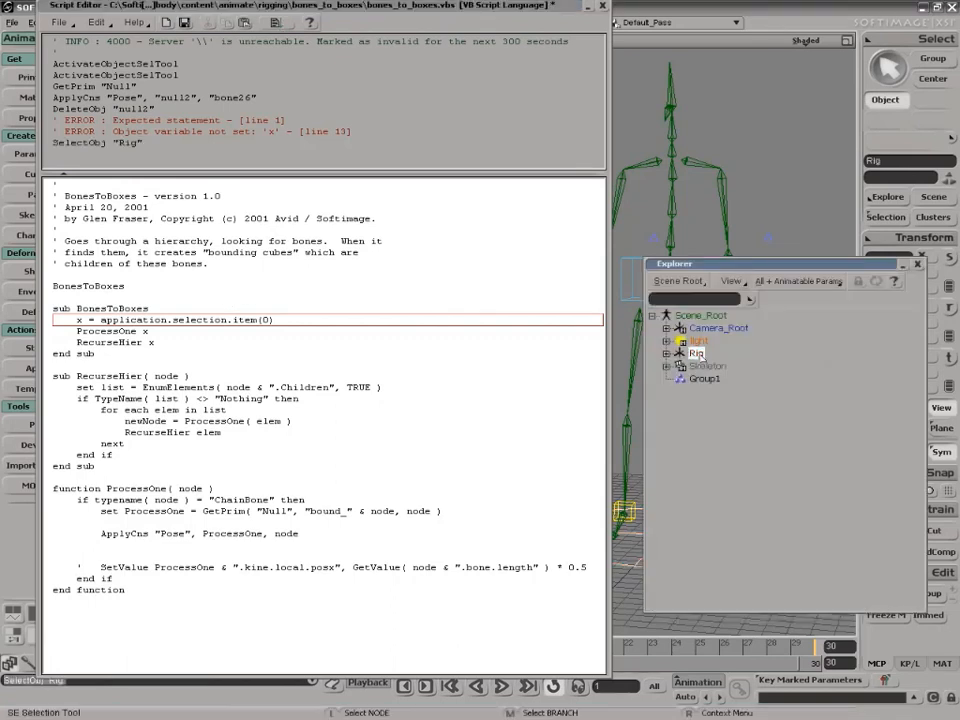
click(277, 24)
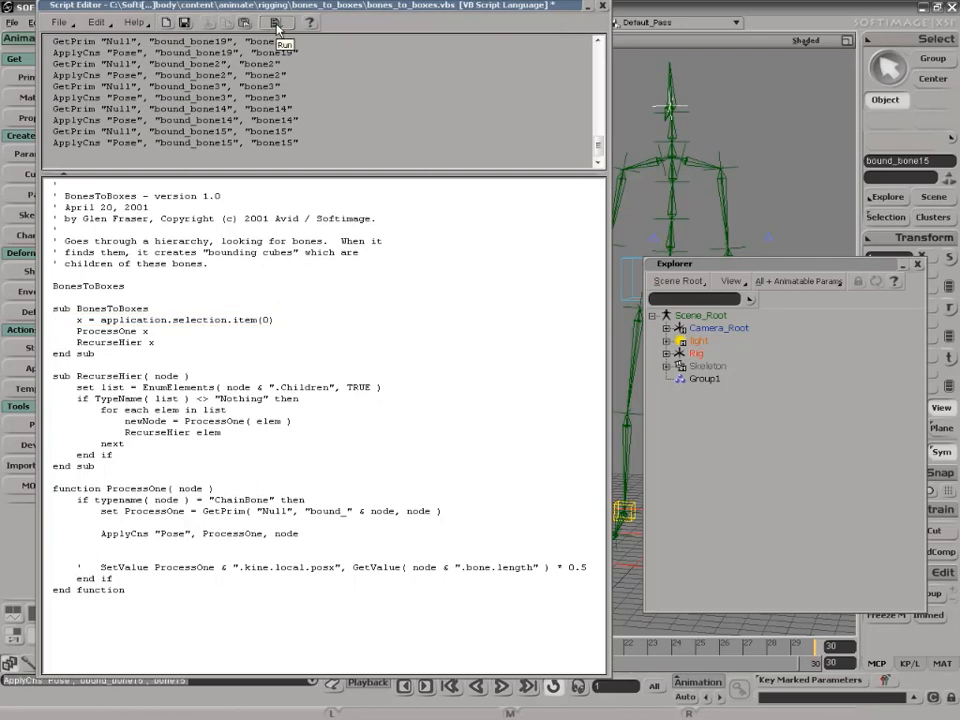
- Temporarily hide the Rig layer to examine the generated nulls on their own, then show it again
double_click(499, 6)
key(6)
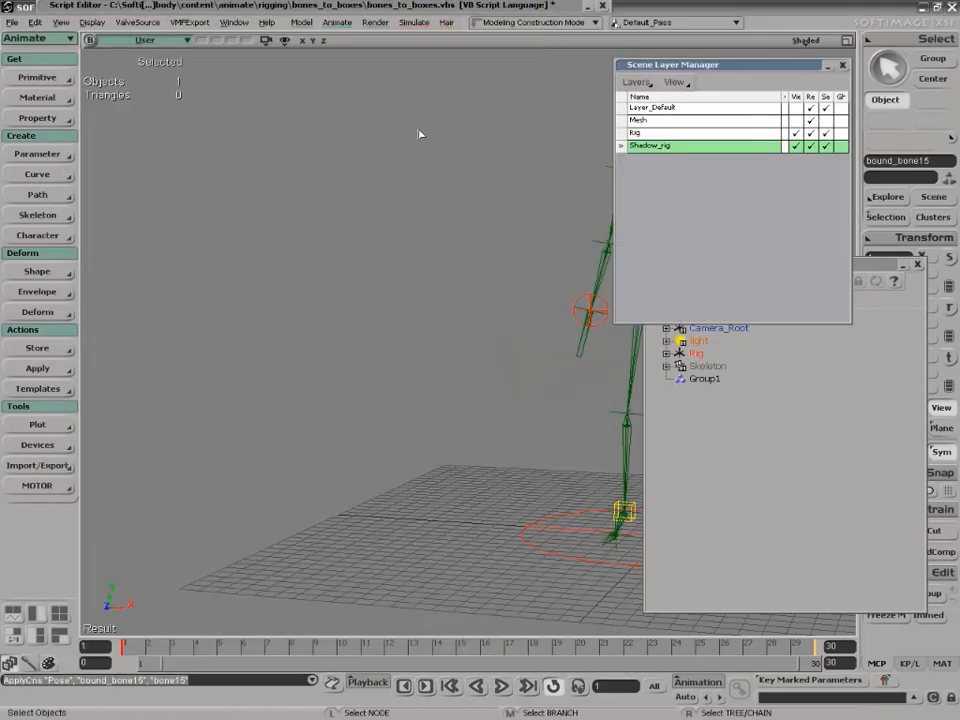
click(795, 132)
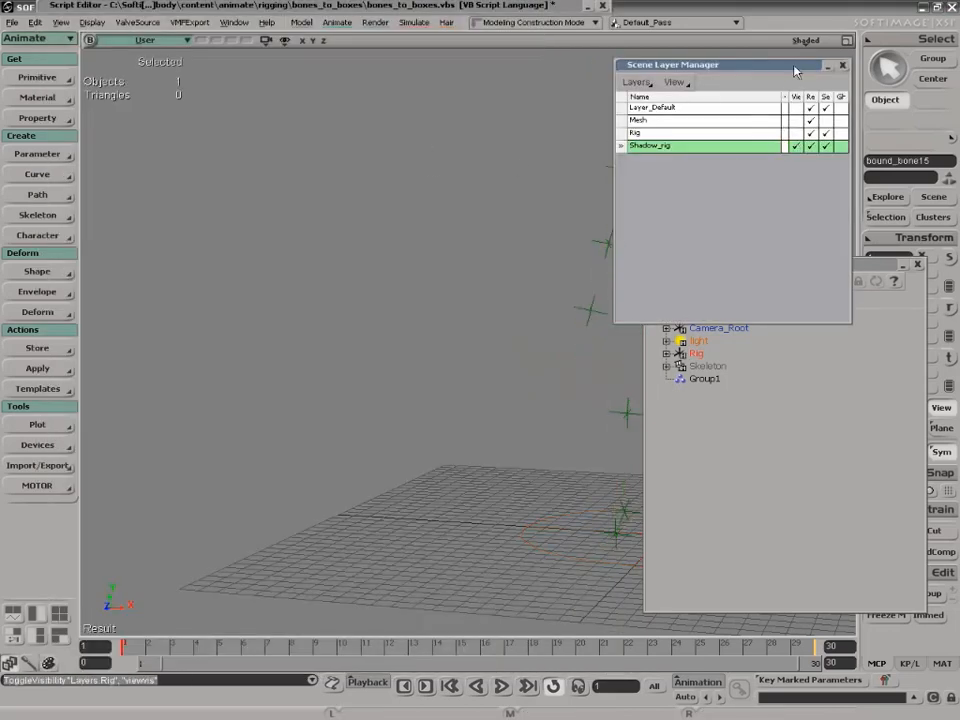
drag(795, 70, 288, 33)
key(s)
right_drag(671, 101, 425, 198)
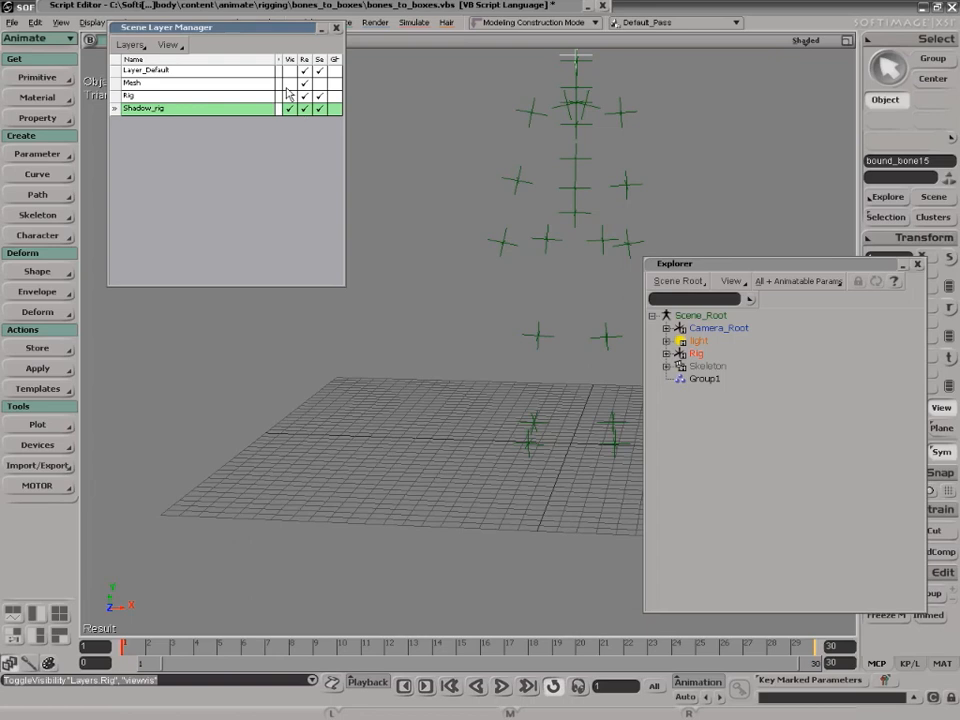
click(290, 96)
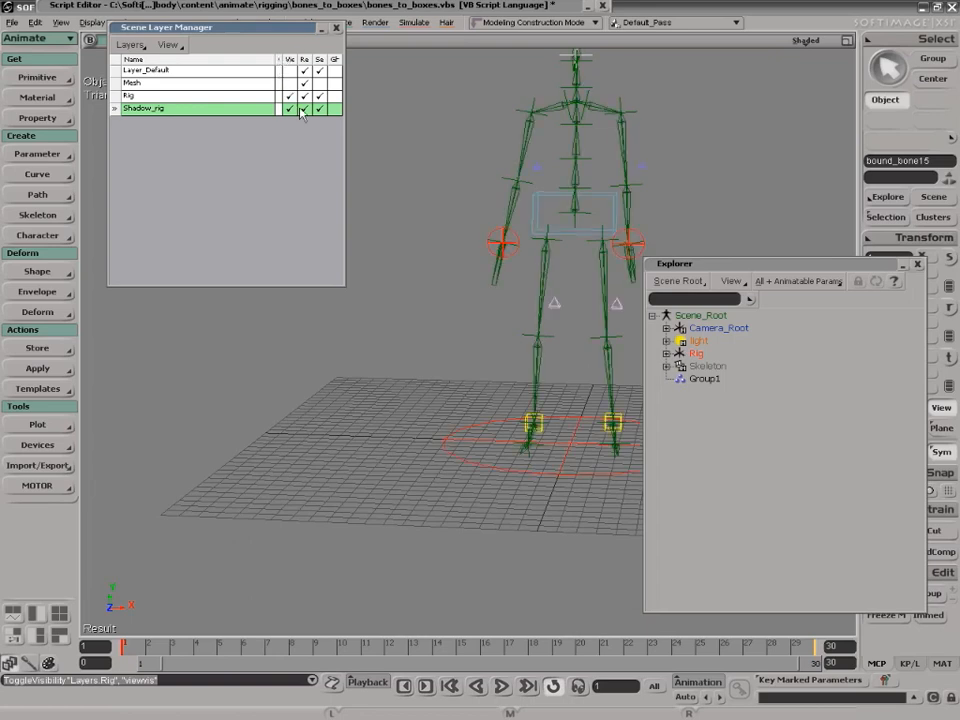
- Try moving the null1 hand control upward to test the constrained nulls, and undo the move
click(496, 236)
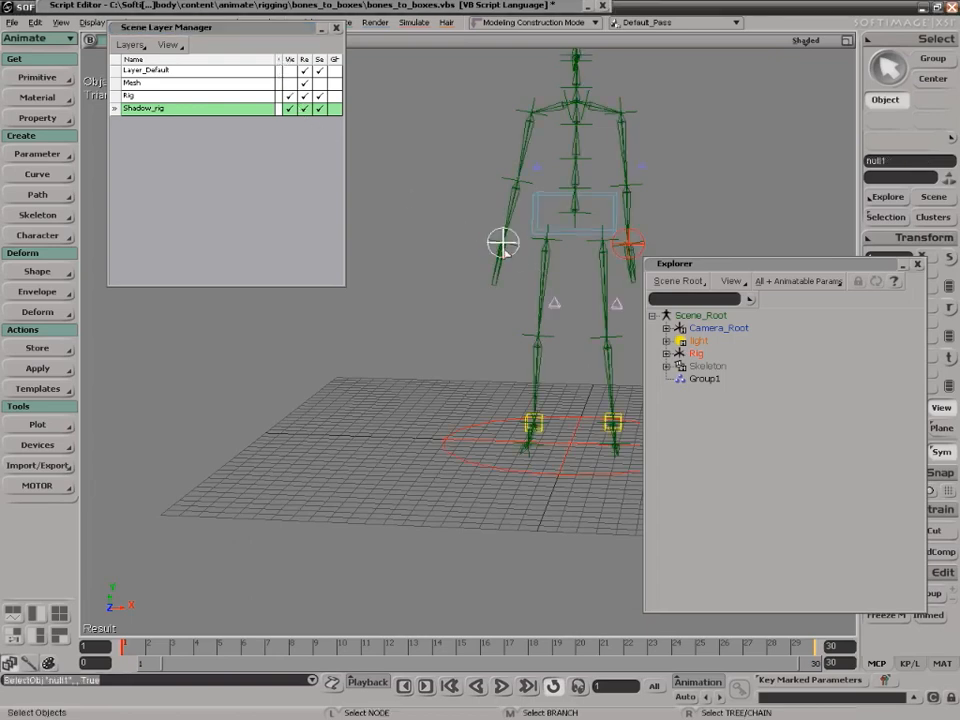
key(v)
drag(508, 243, 512, 197)
key(ctrl+z)
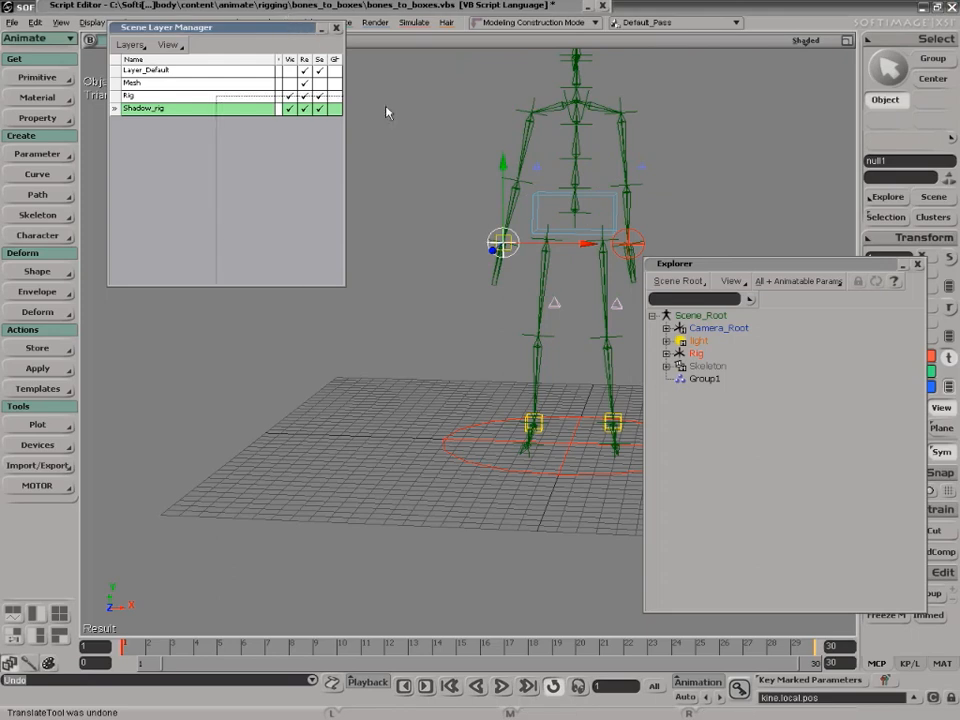
- Select all objects in the Shadow_rig layer and delete them
drag(590, 102, 744, 25)
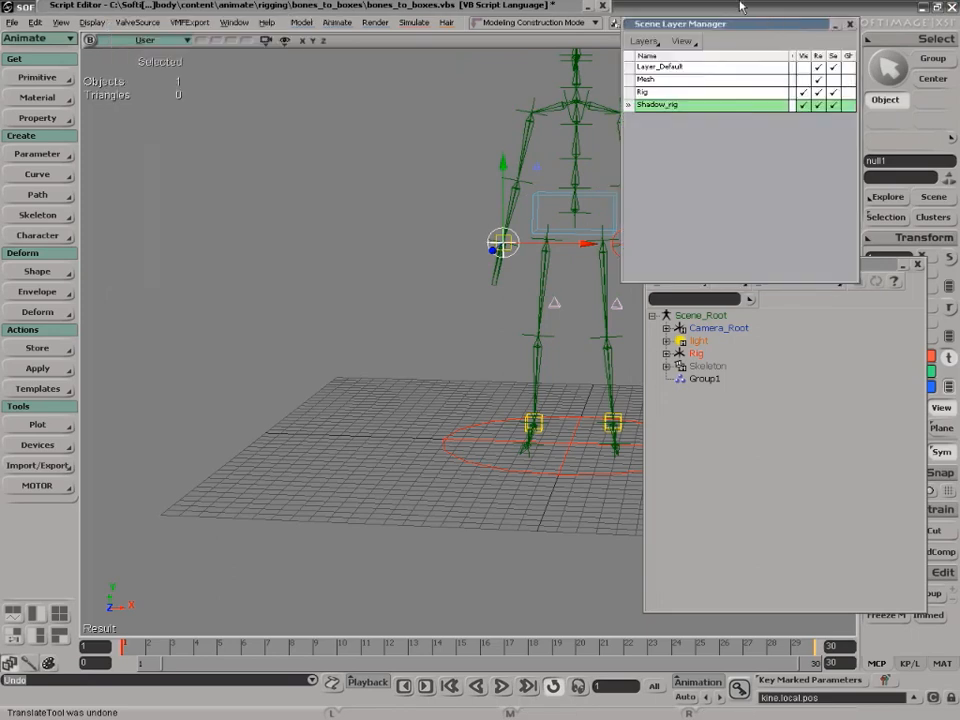
double_click(461, 5)
right_click(631, 108)
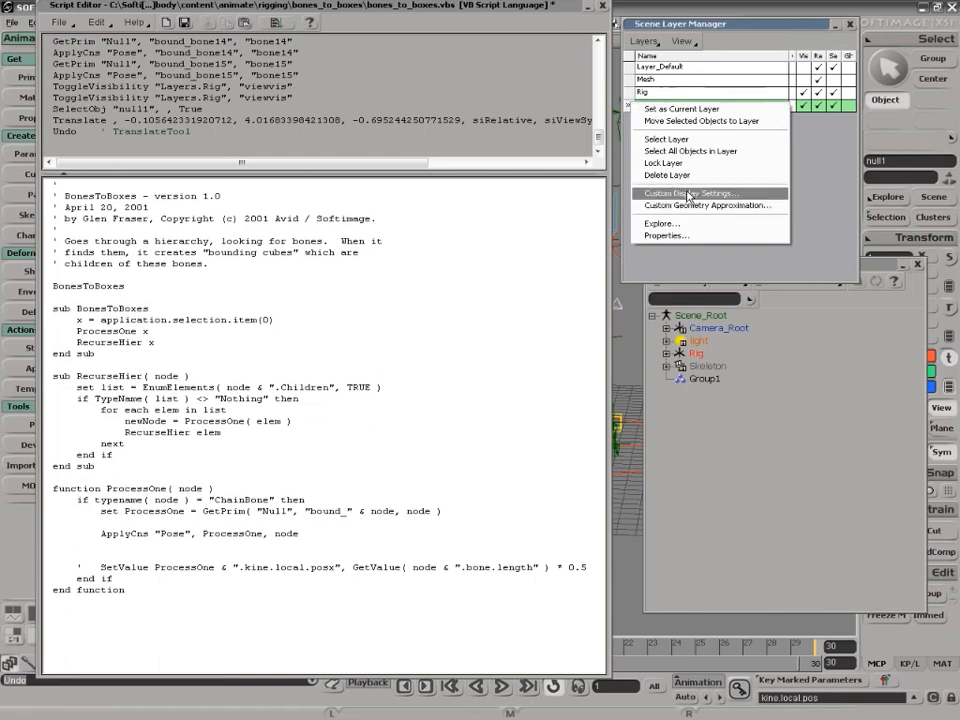
click(712, 150)
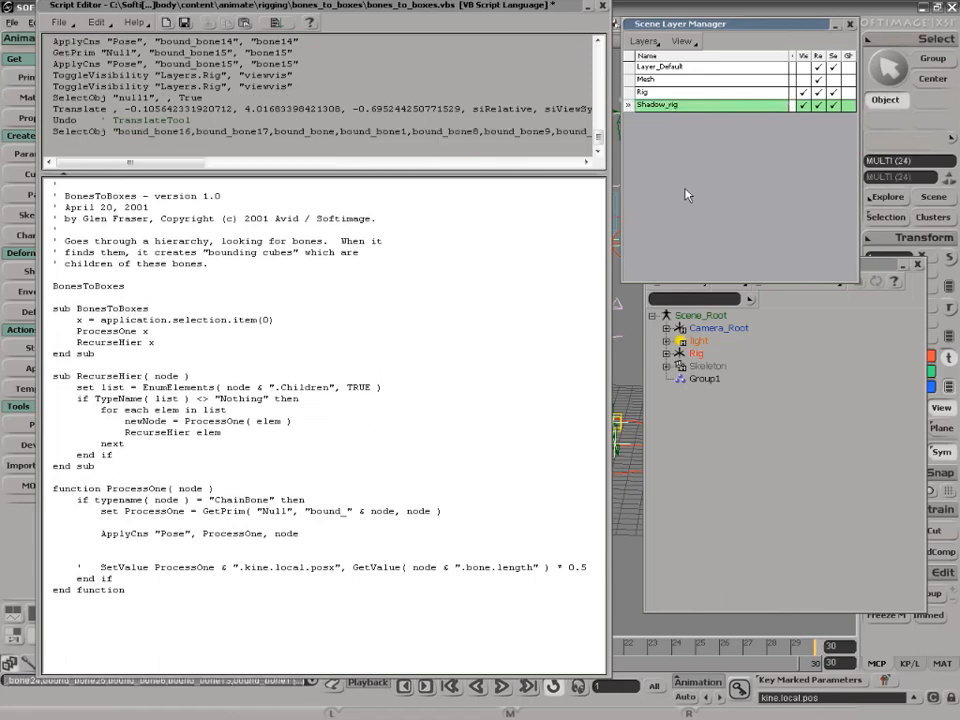
key(Delete)
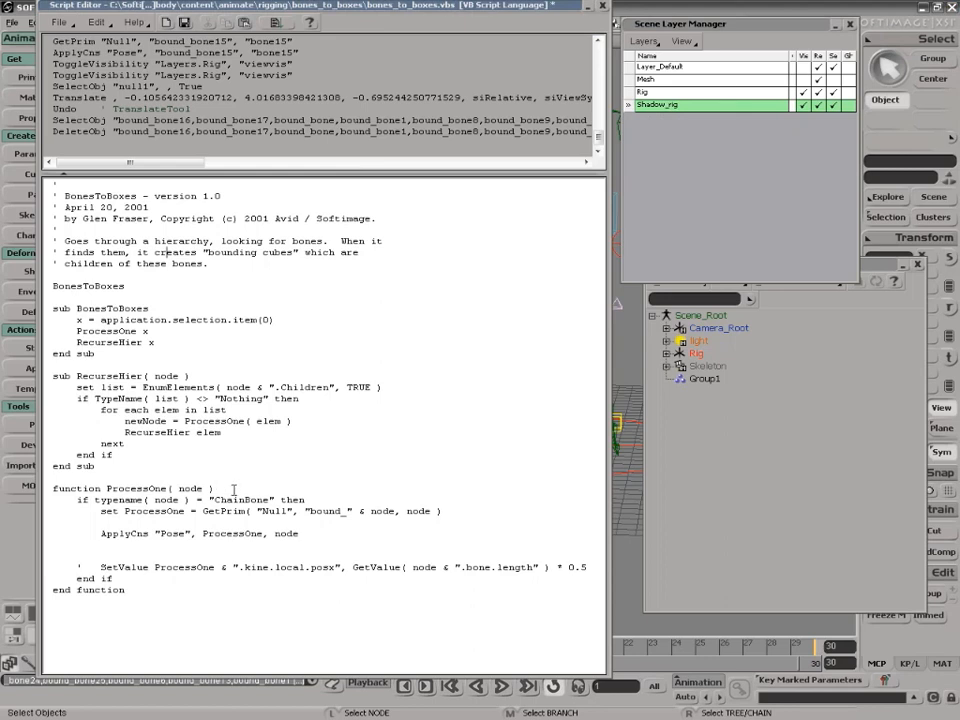
- Rearrange the floating windows to uncover the creation commands, create a new null, and open its properties
drag(322, 6, 298, 6)
drag(713, 23, 829, 20)
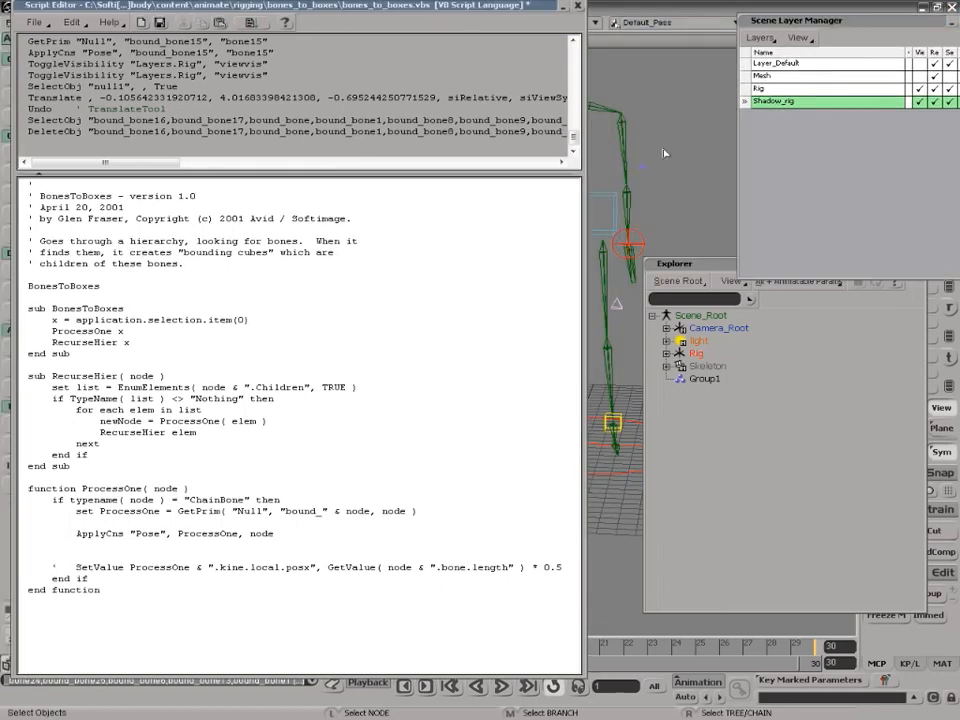
drag(381, 8, 421, 170)
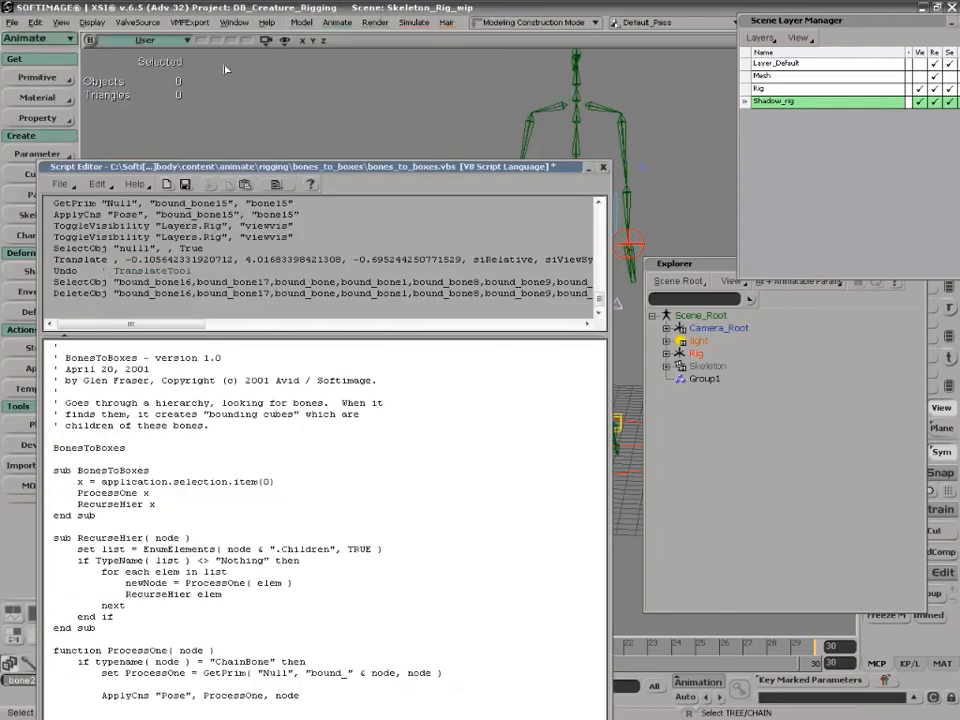
click(57, 80)
click(88, 78)
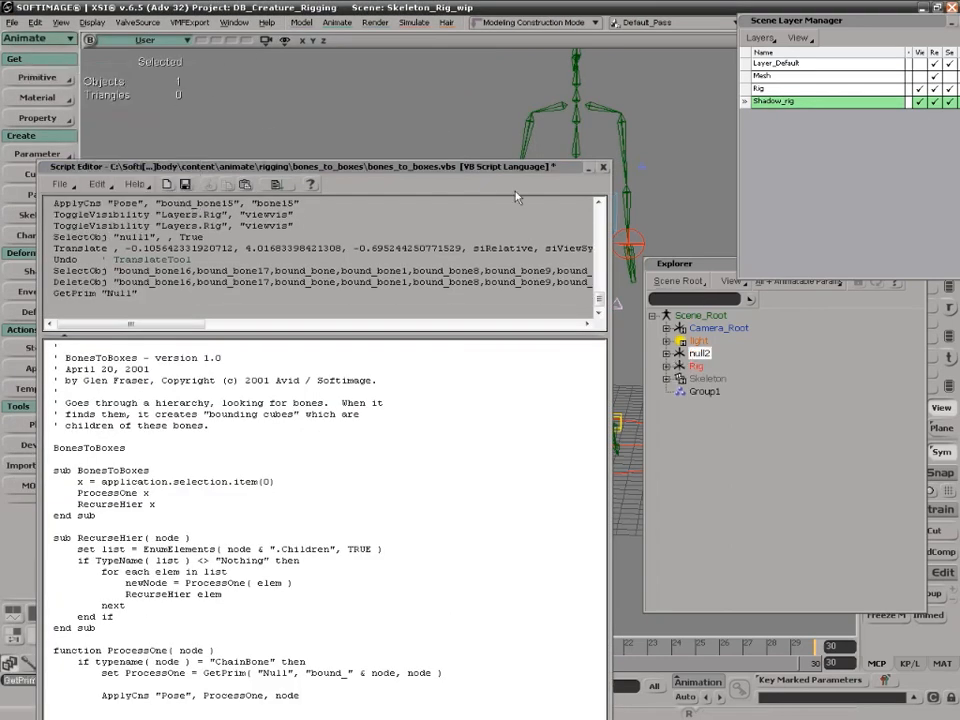
key(Return)
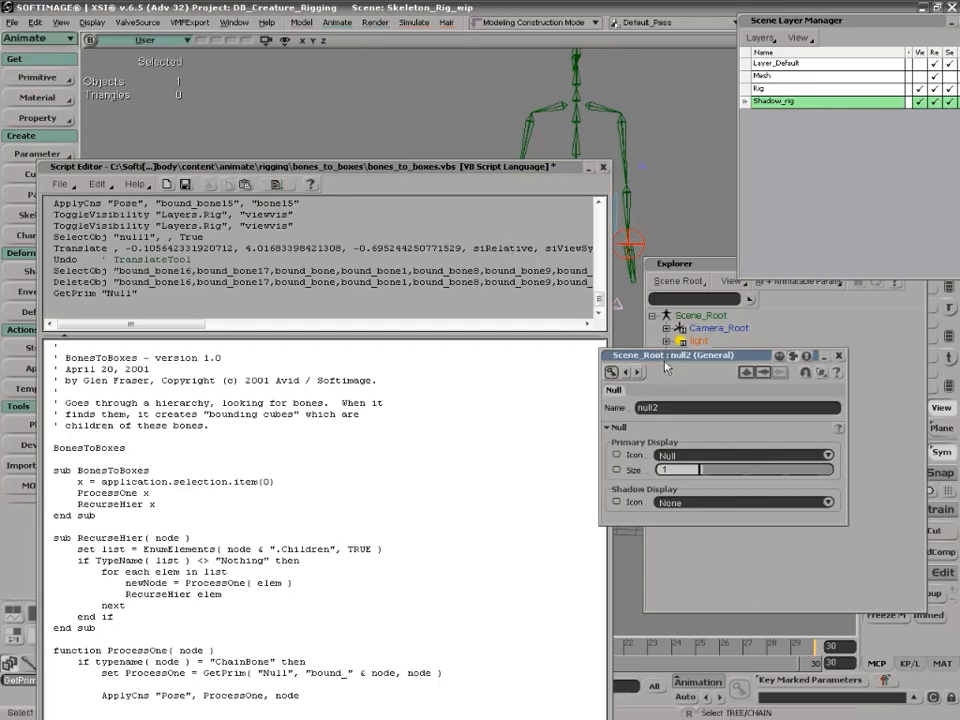
- Set the null's primary display icon to None and its shadow display icon to Box
click(680, 456)
click(682, 444)
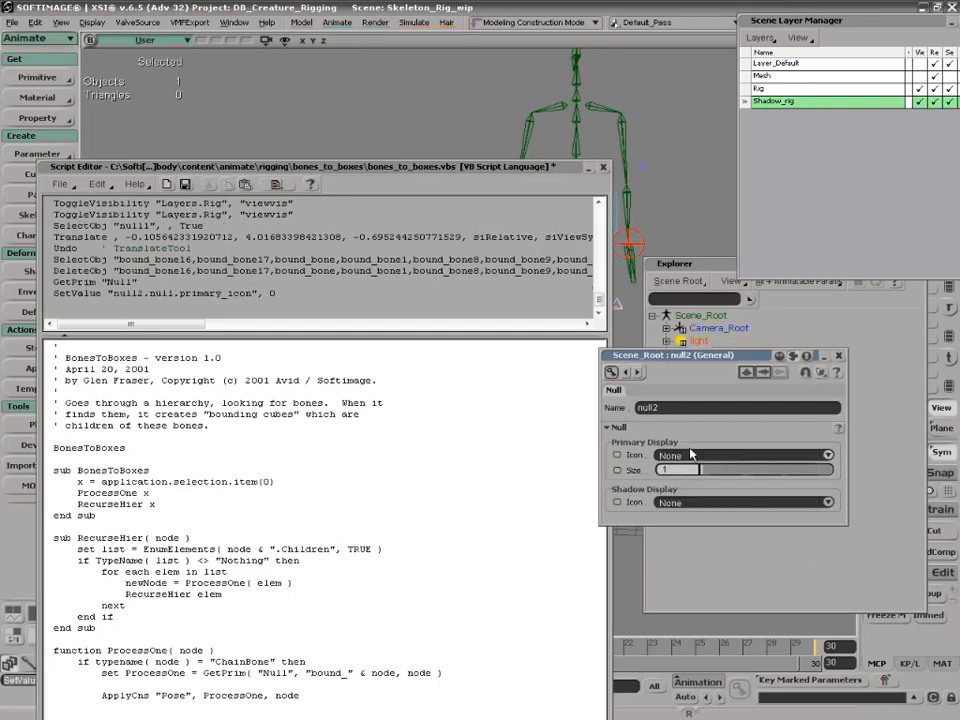
click(688, 503)
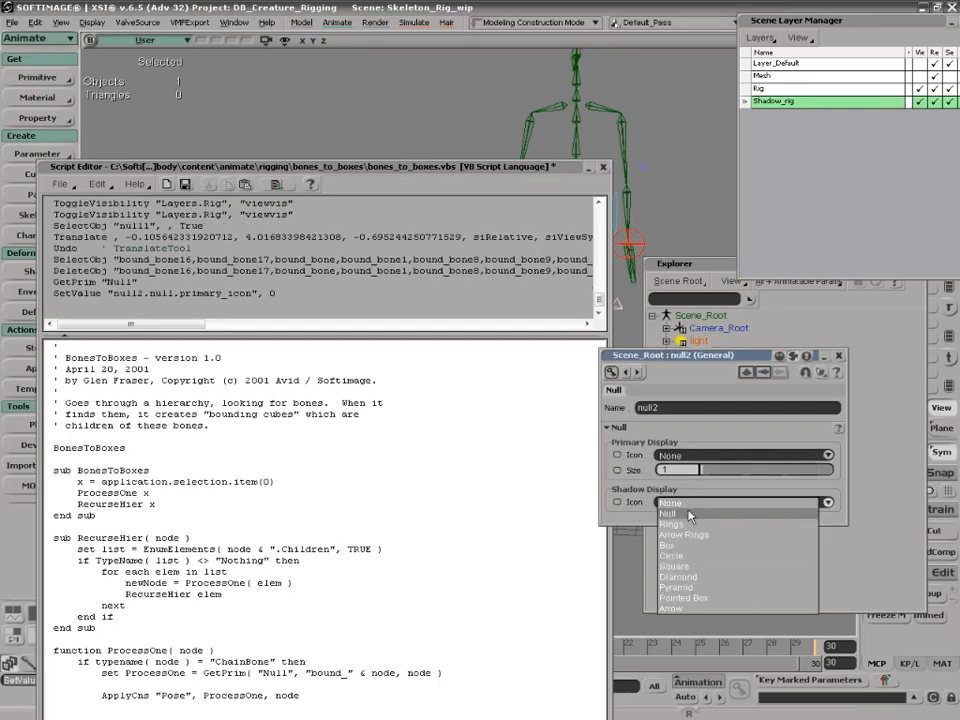
click(668, 545)
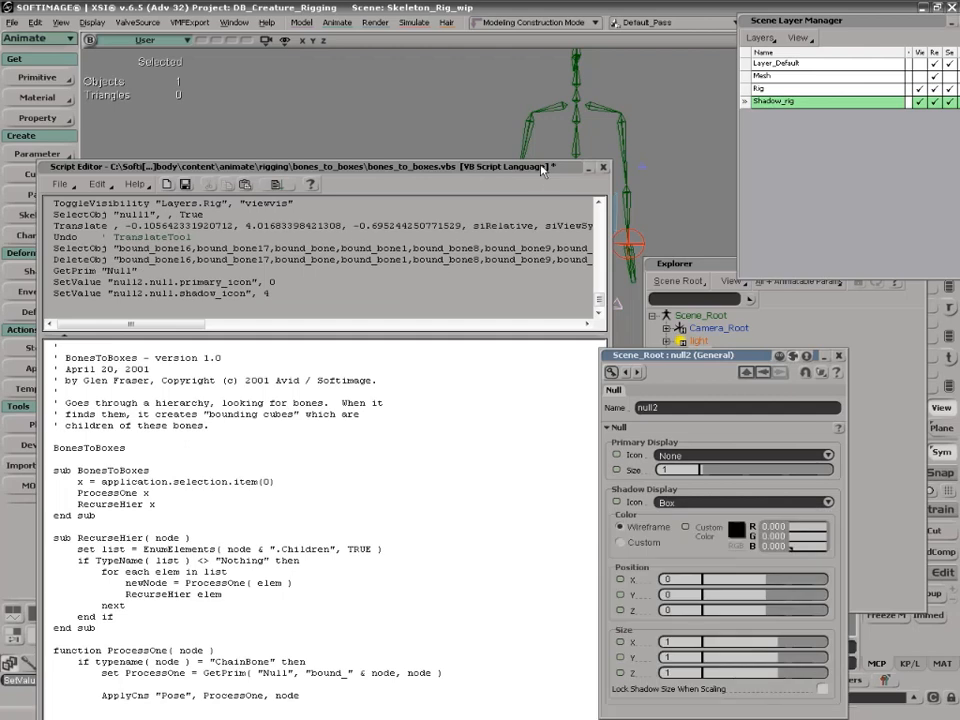
- Give the null's shadow icon a custom green colour with G at 1, and deselect the null
drag(543, 170, 372, 148)
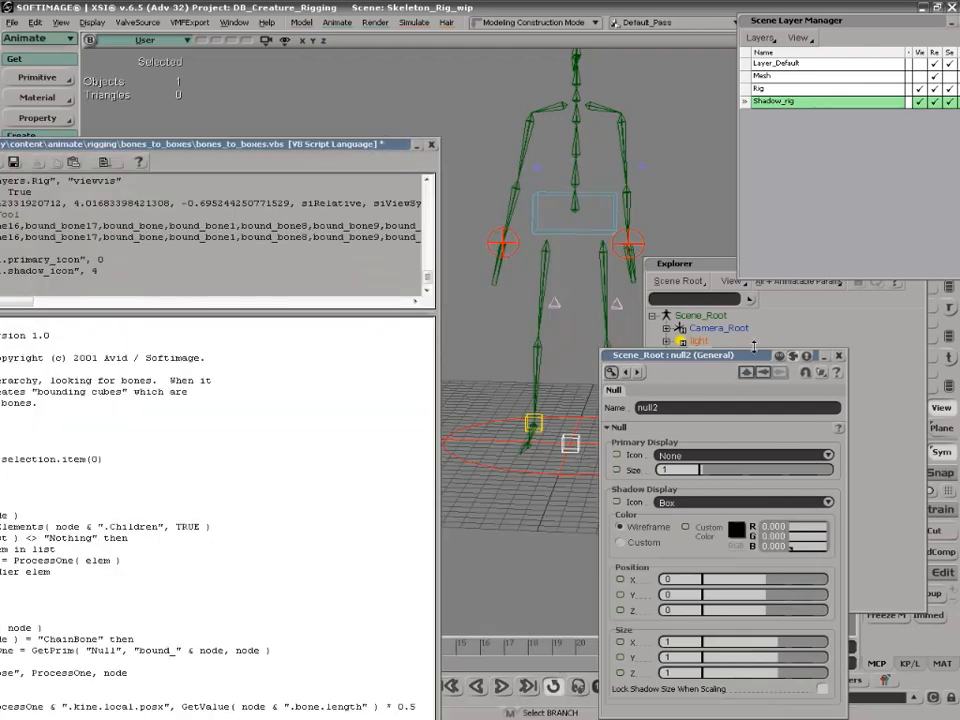
drag(759, 355, 809, 130)
click(670, 317)
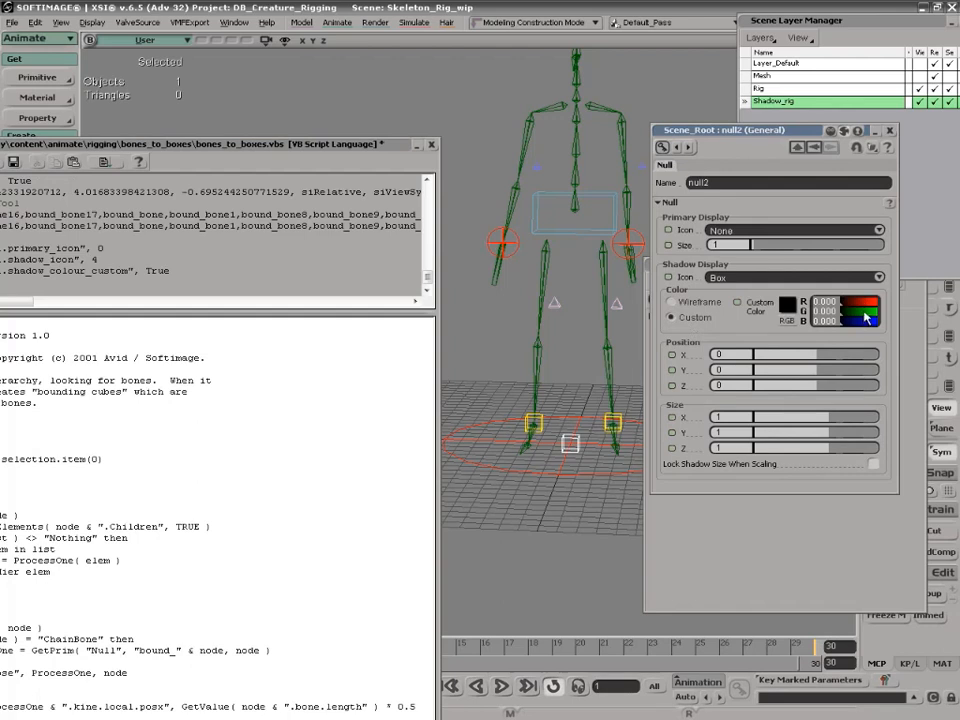
drag(857, 311, 882, 313)
click(492, 137)
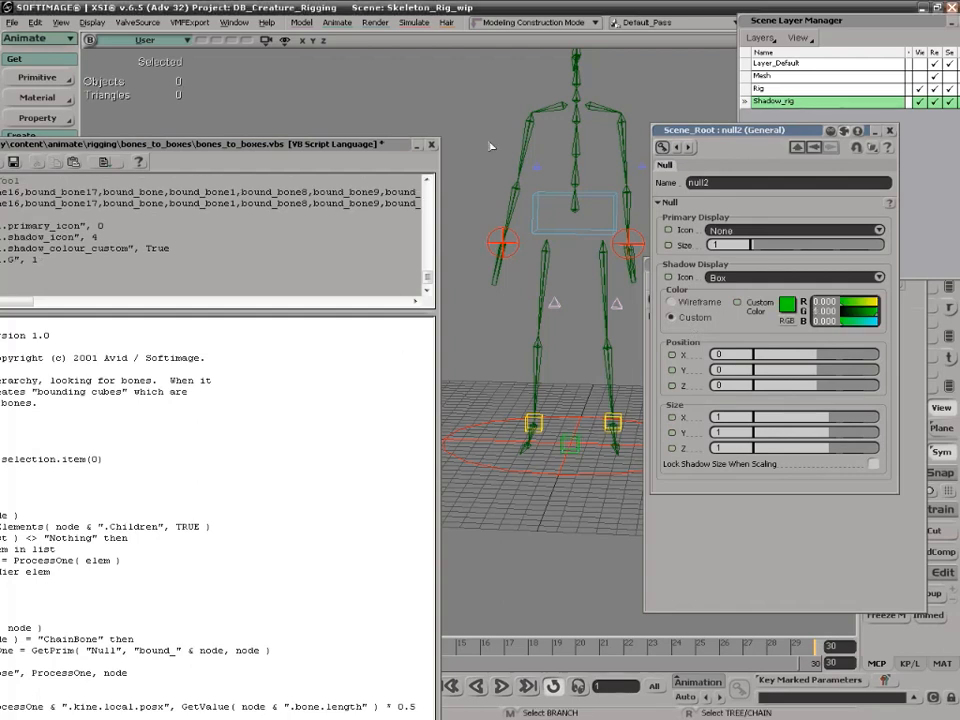
- Add the indented line SetValue ProcessOne & "..primary_icon", 0 below the ApplyCns line, reusing text from the script and history log
click(195, 144)
drag(195, 144, 307, 4)
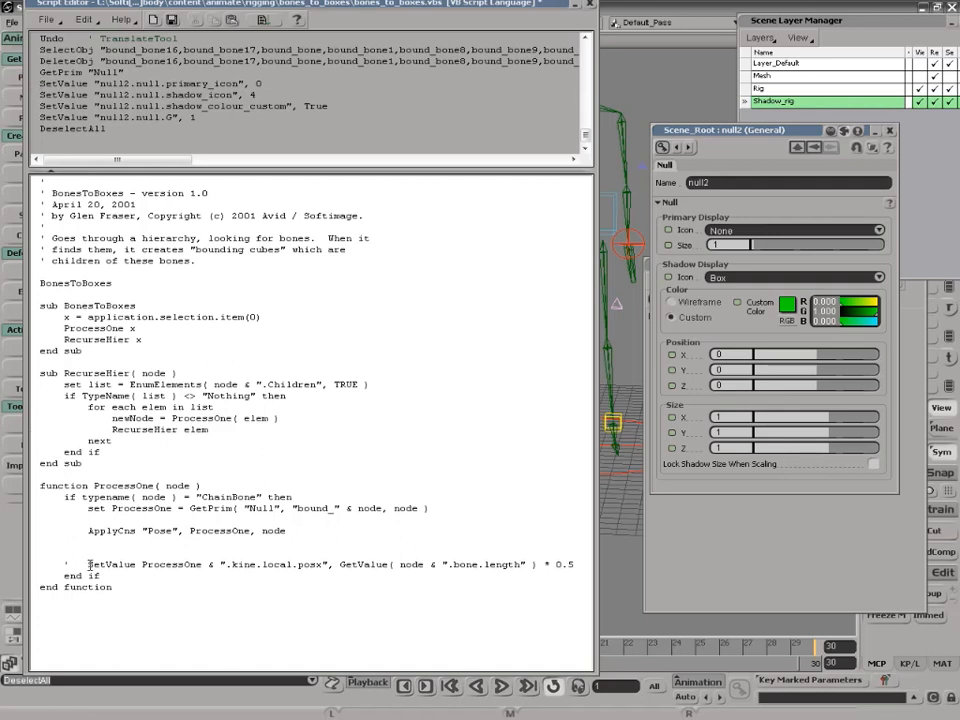
drag(88, 564, 222, 565)
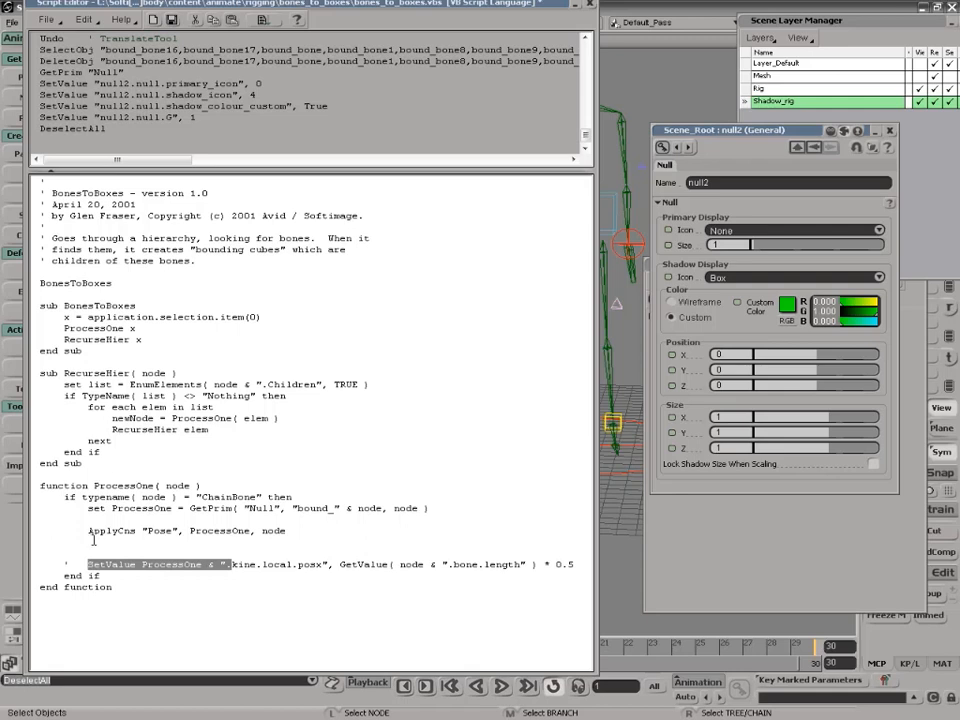
click(40, 542)
text(SetValue ProcessOne & ")
text(.)
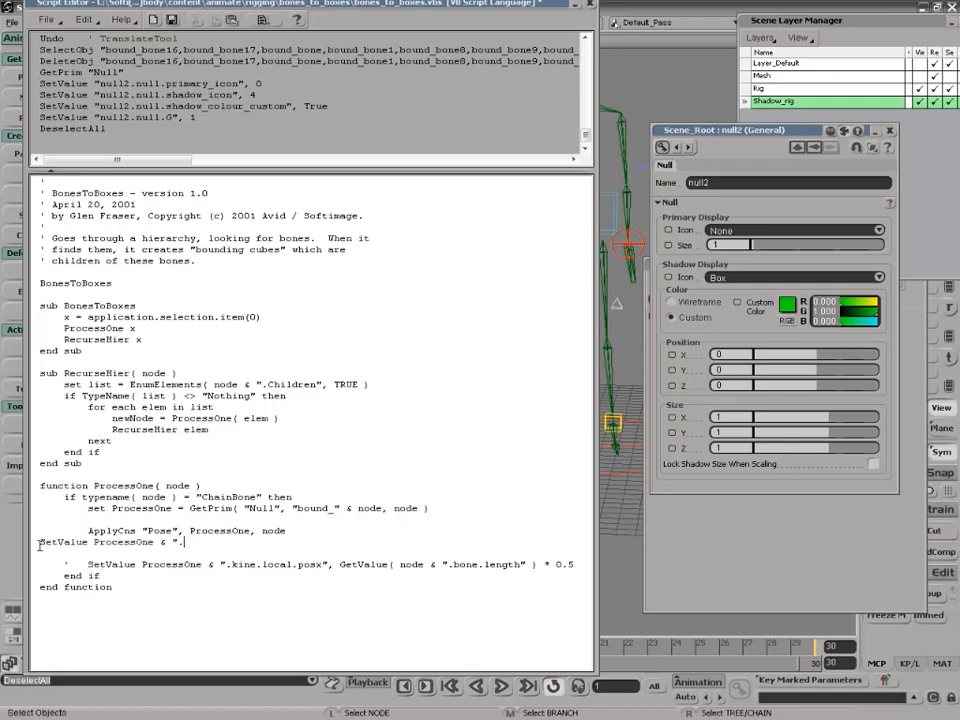
key(Return)
key(Tab)
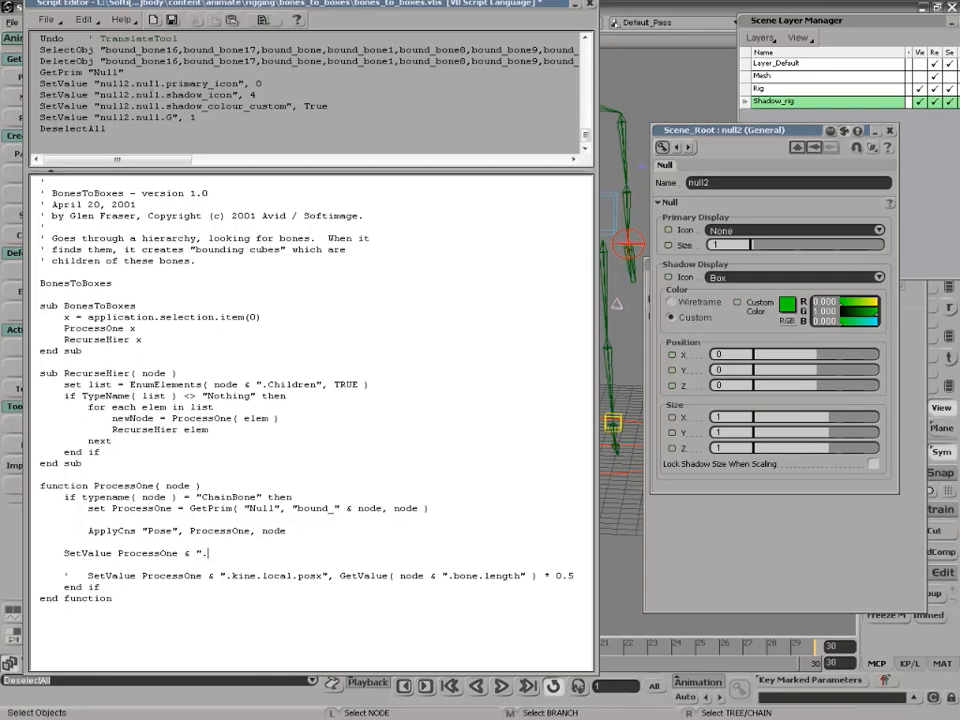
drag(161, 83, 268, 84)
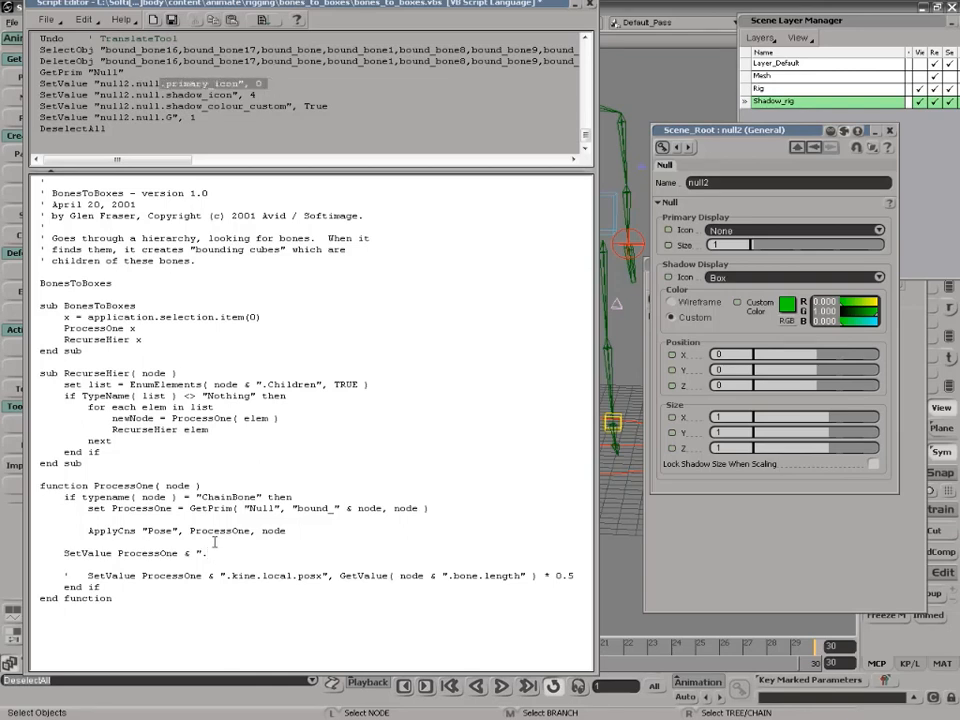
text(.primary_icon", 0)
- Duplicate the primary_icon SetValue line directly beneath itself in ProcessOne
drag(310, 553, 272, 557)
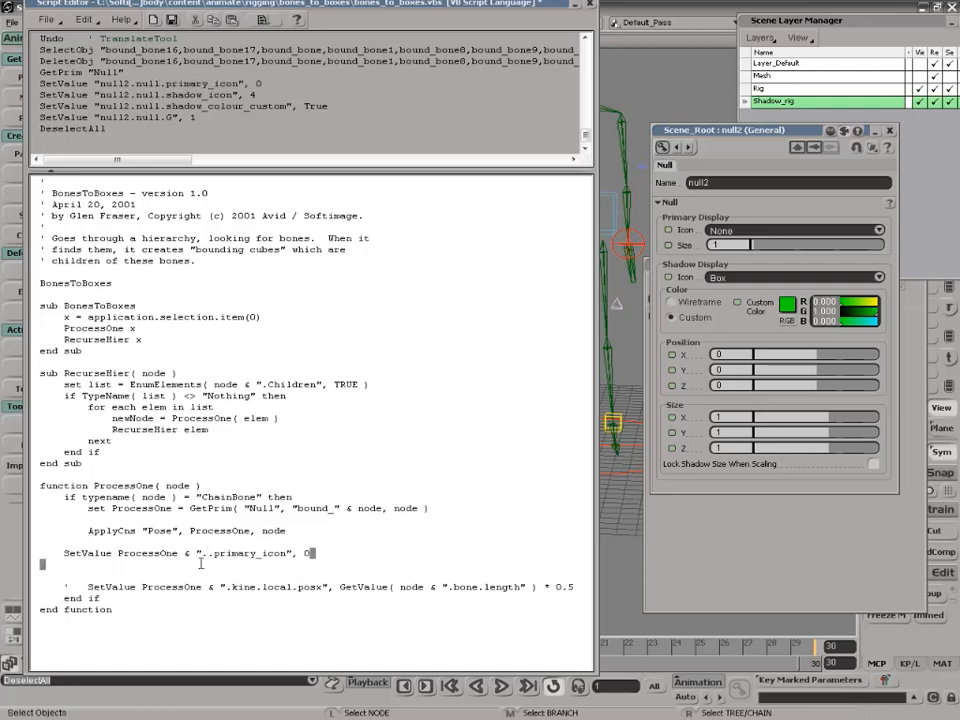
shift+click(62, 553)
key(ctrl+c)
click(125, 563)
key(ctrl+v)
click(38, 567)
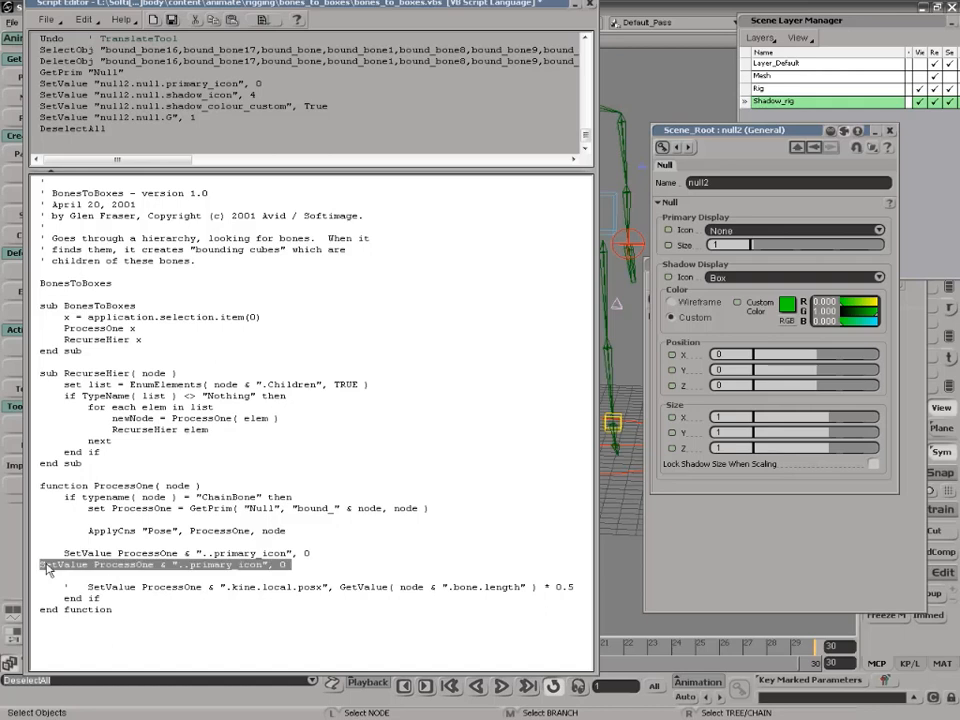
- Turn the duplicated line into an indented ".shadow_icon", 4 line, drop the extra dot from both icon lines, and start a new line below
click(44, 567)
key(Tab)
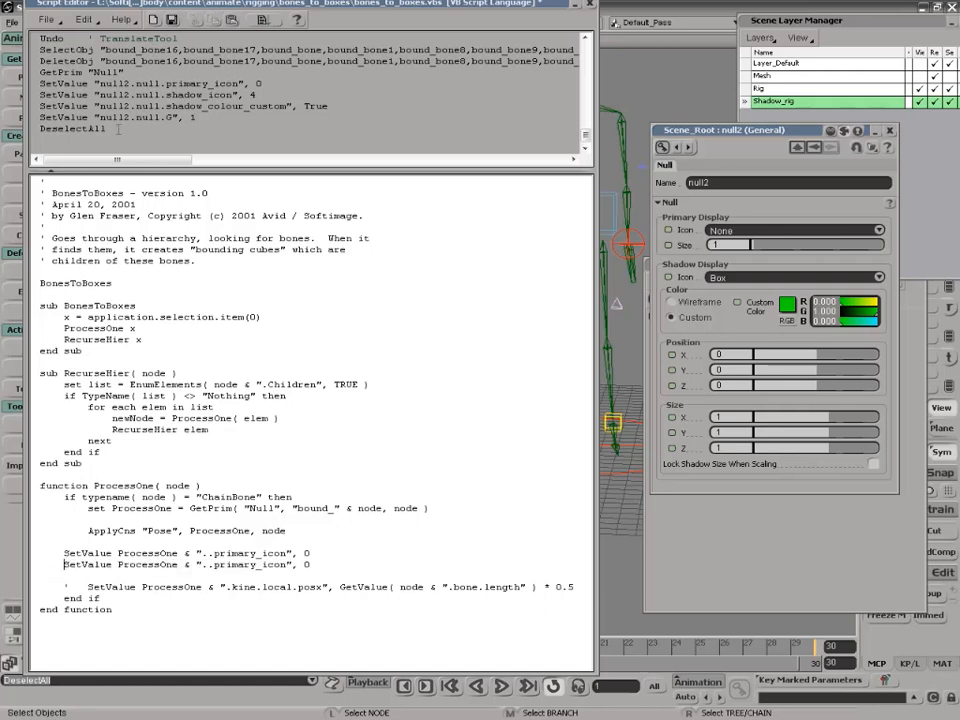
drag(139, 94, 272, 94)
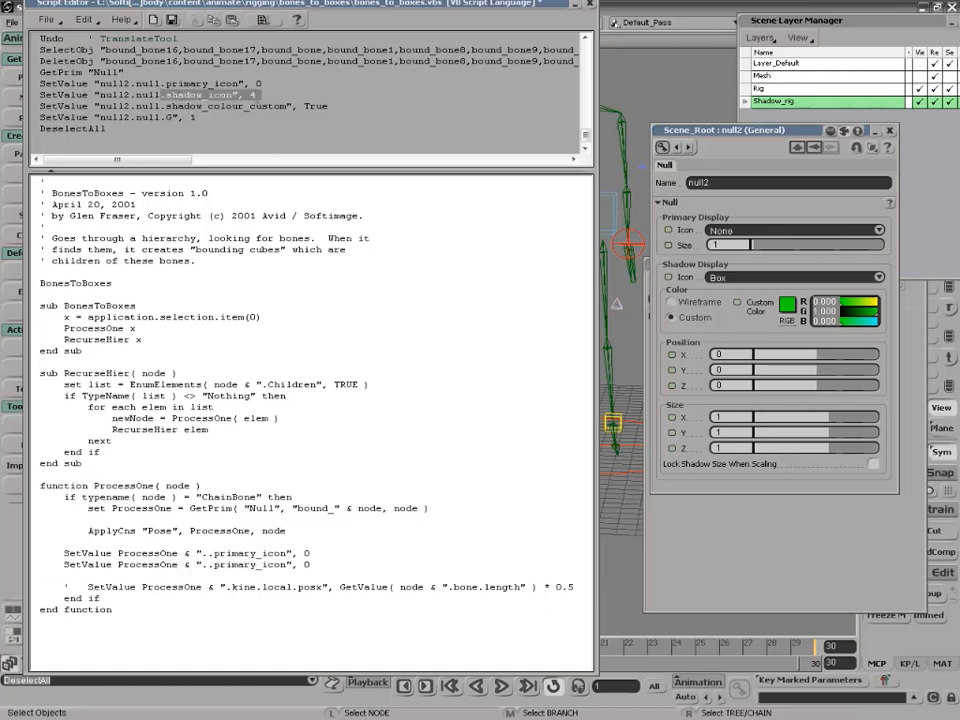
drag(207, 564, 316, 565)
key(ctrl+v)
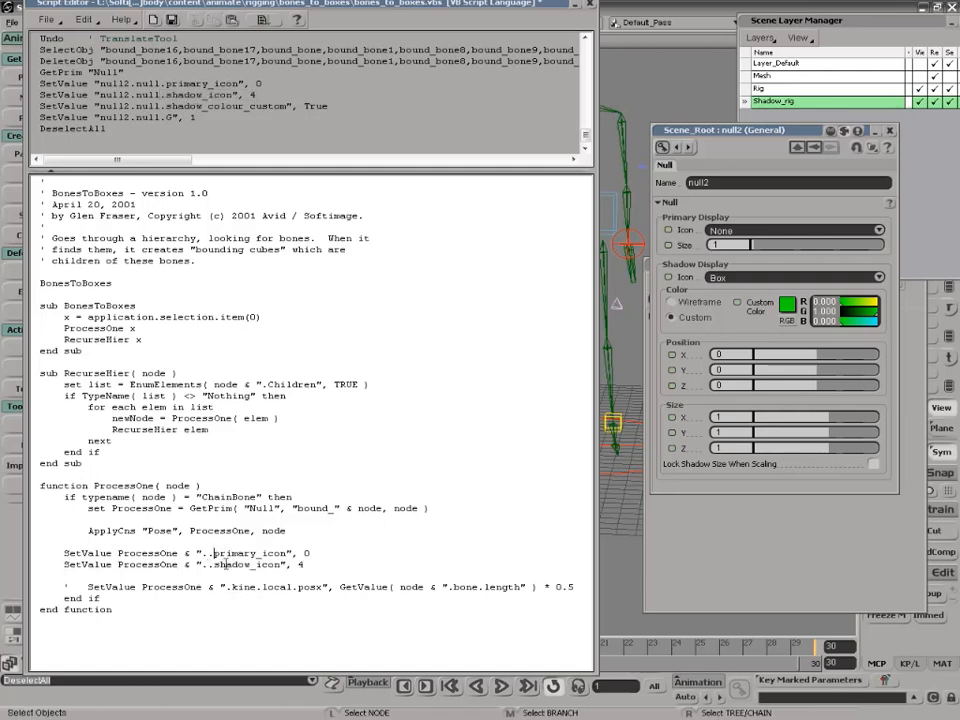
key(Return)
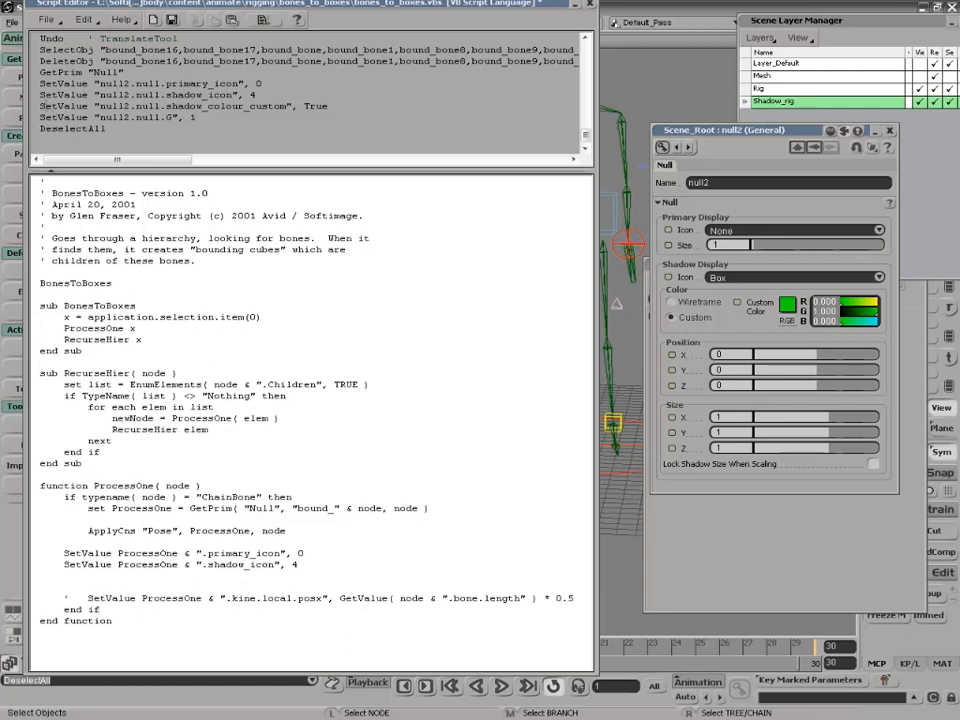
drag(38, 107, 333, 110)
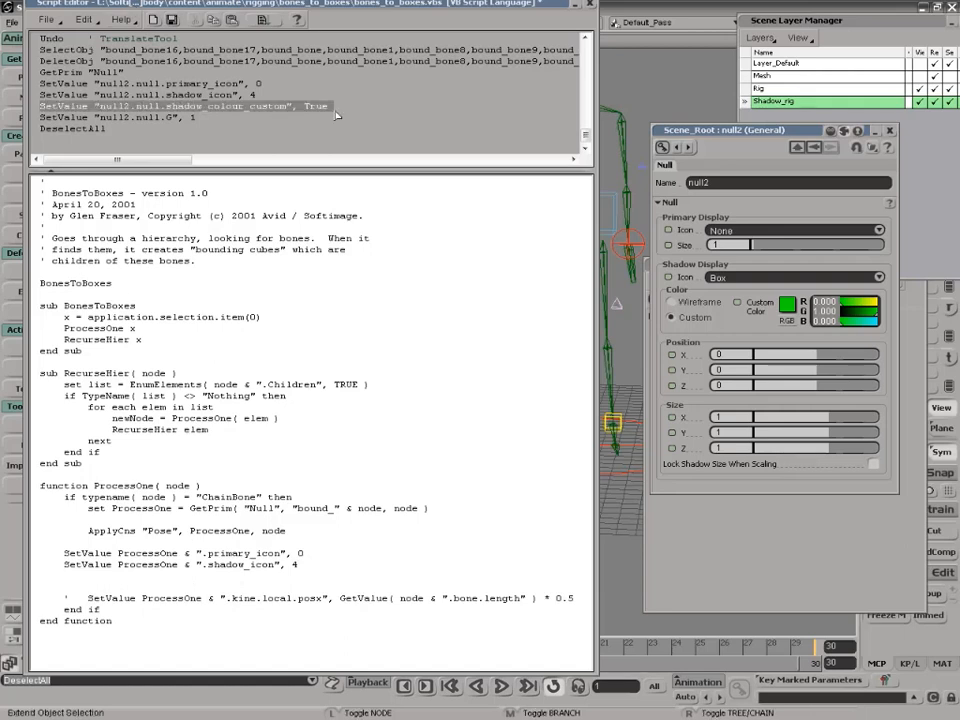
click(85, 576)
key(ctrl+v)
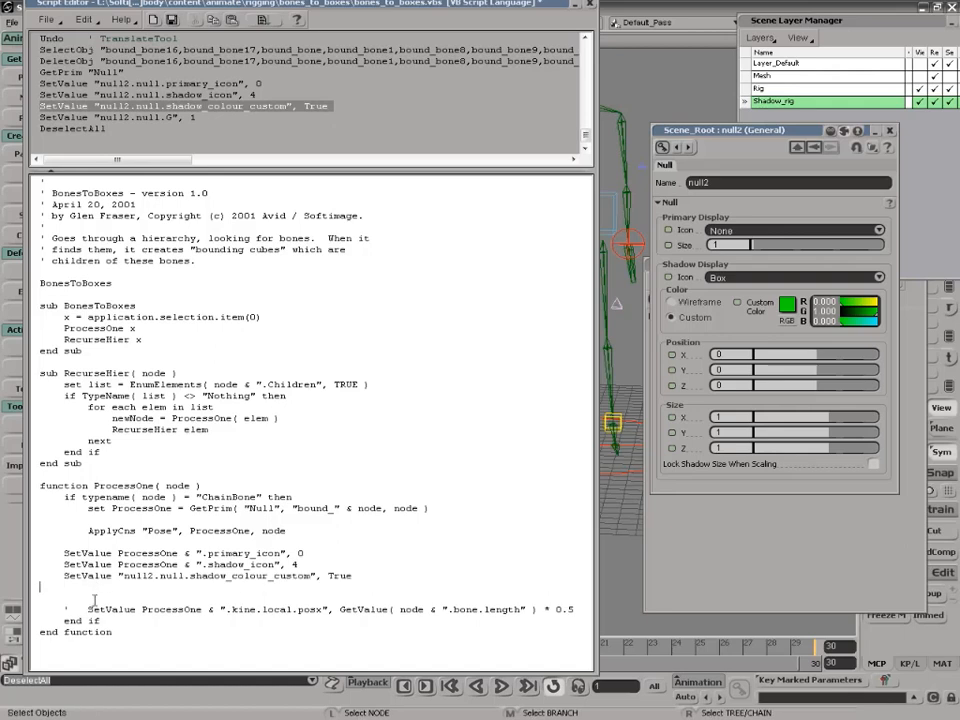
key(ctrl+z)
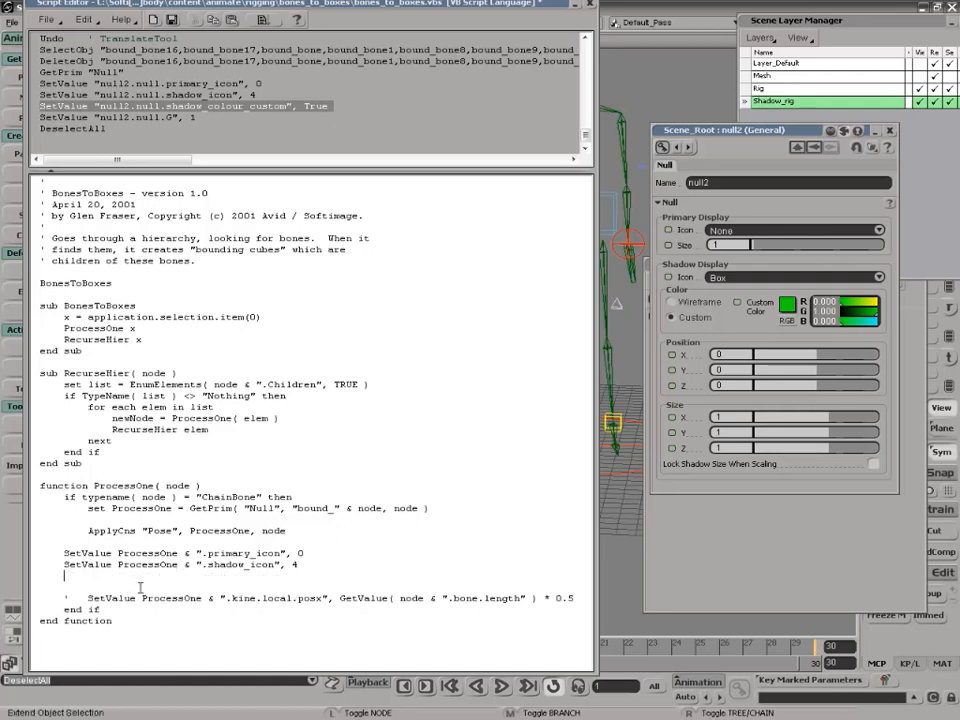
- Duplicate the shadow_icon line below itself and change its ending to ".shadow_colour_custom", True using the history log text
drag(64, 564, 293, 570)
key(ctrl+c)
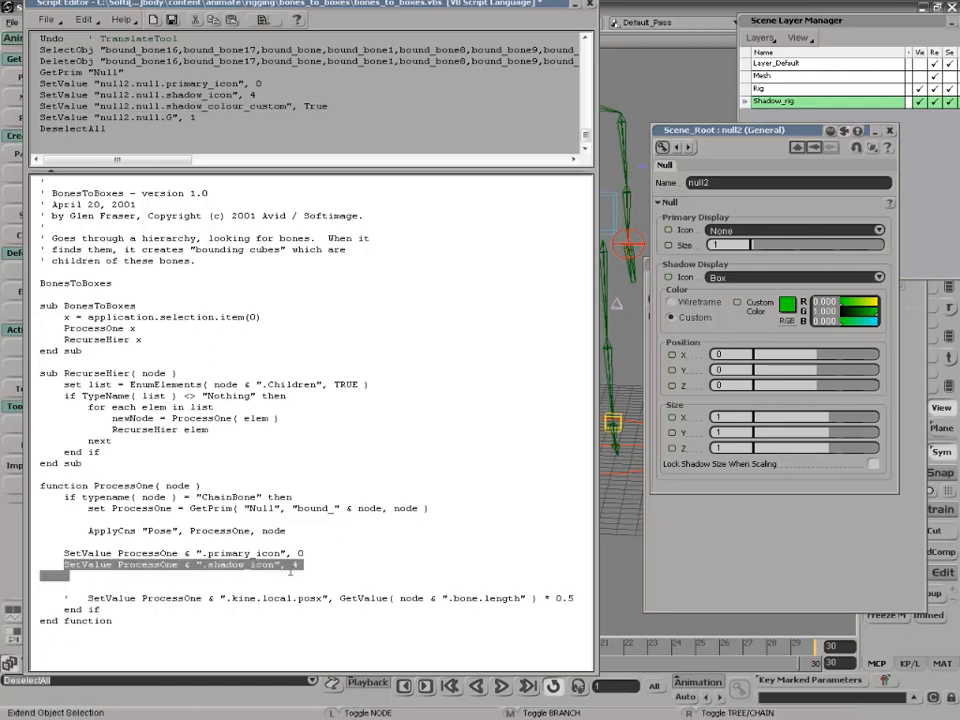
click(244, 578)
key(ctrl+v)
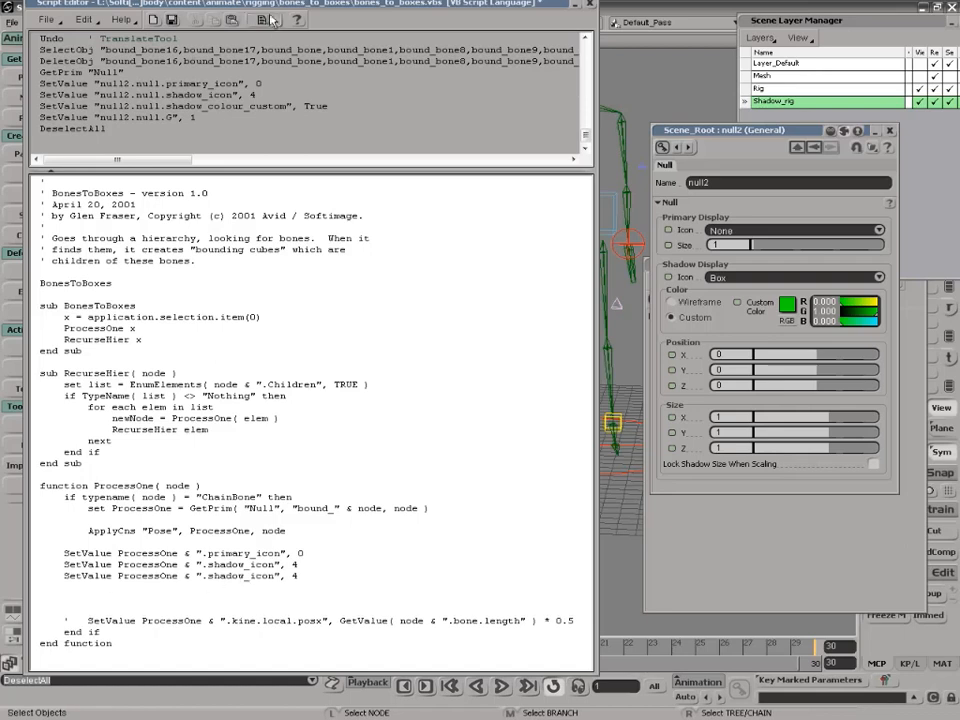
drag(164, 106, 330, 106)
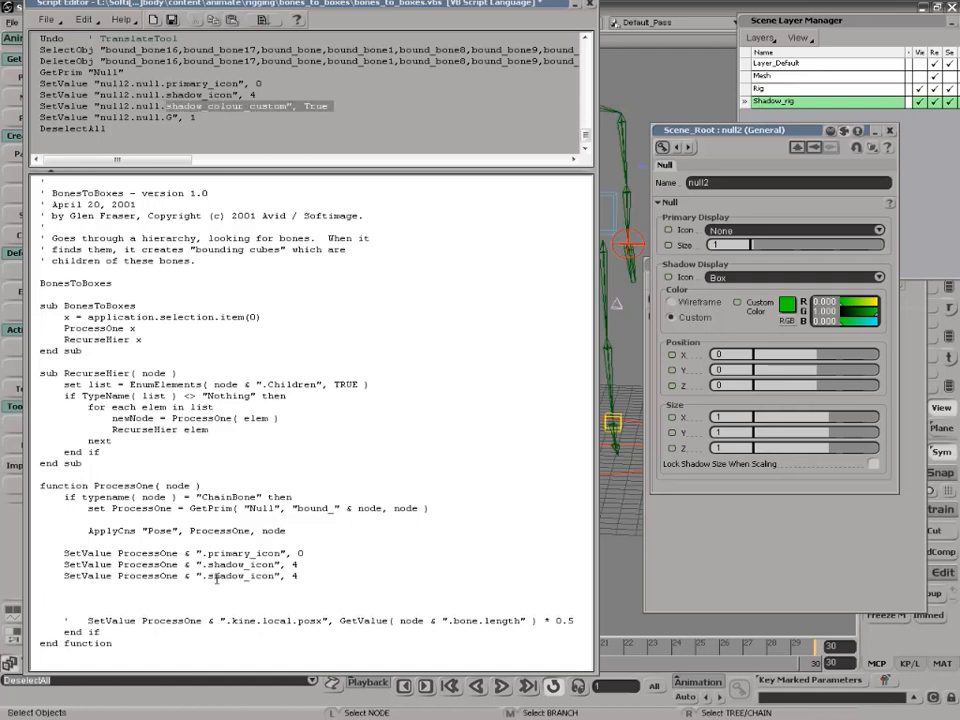
drag(208, 577, 300, 577)
key(ctrl+v)
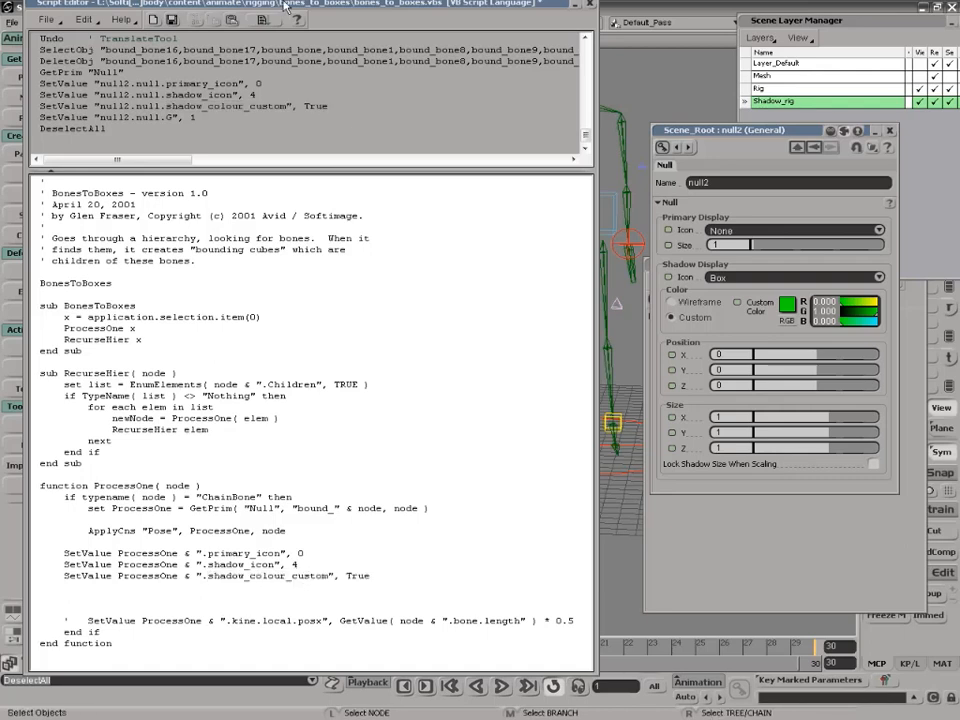
- Select the Rig object in the explorer and run the edited Bones To Boxes script on it
drag(357, 7, 261, 7)
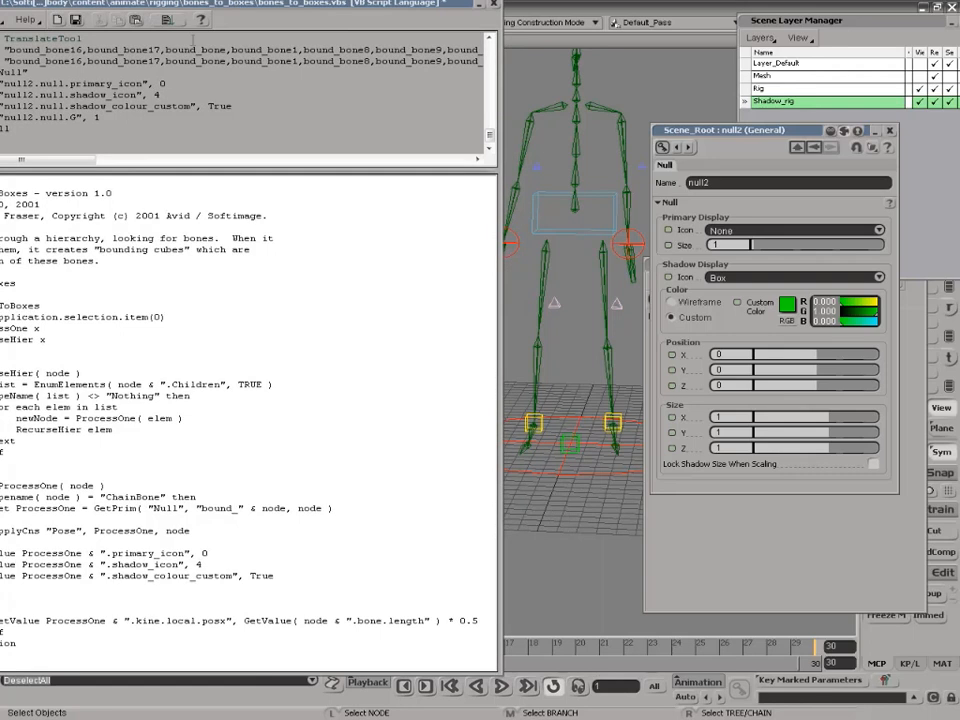
click(870, 168)
click(724, 133)
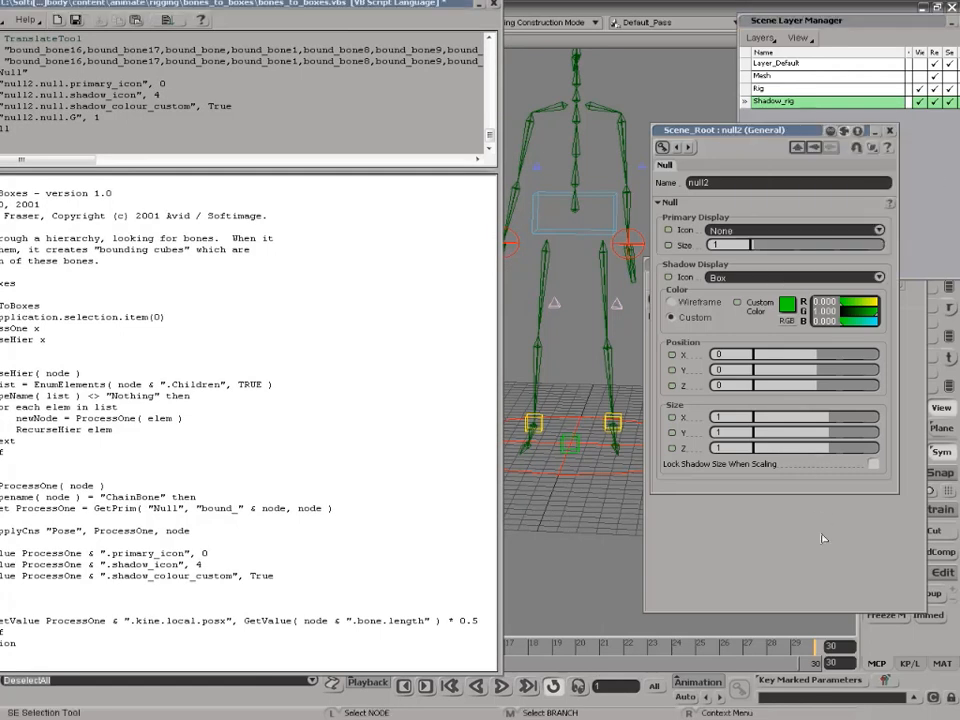
click(823, 519)
click(698, 367)
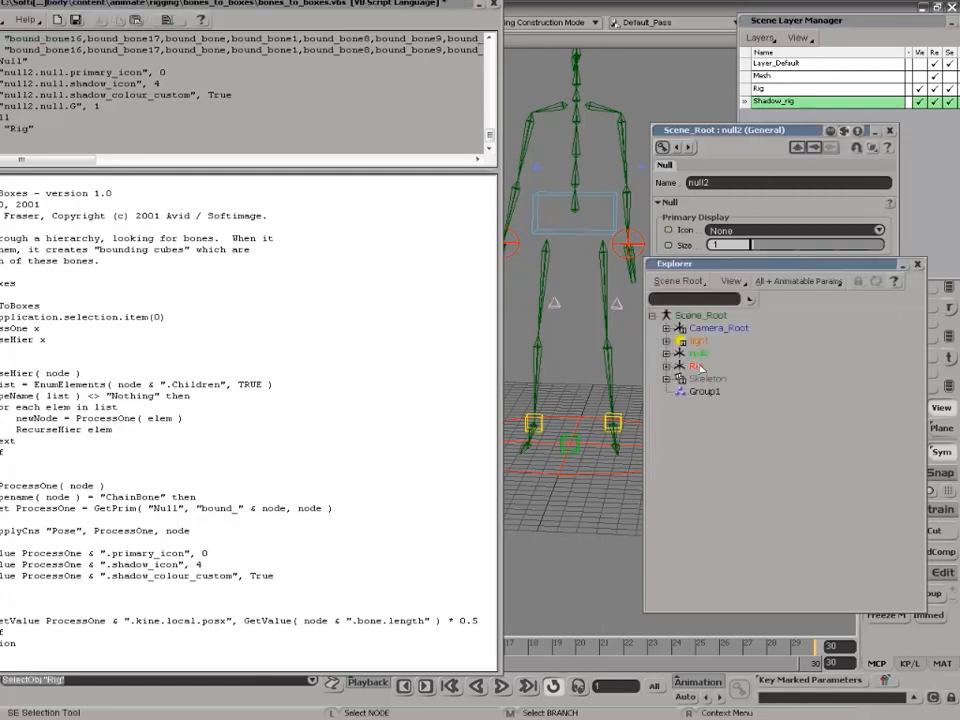
click(171, 22)
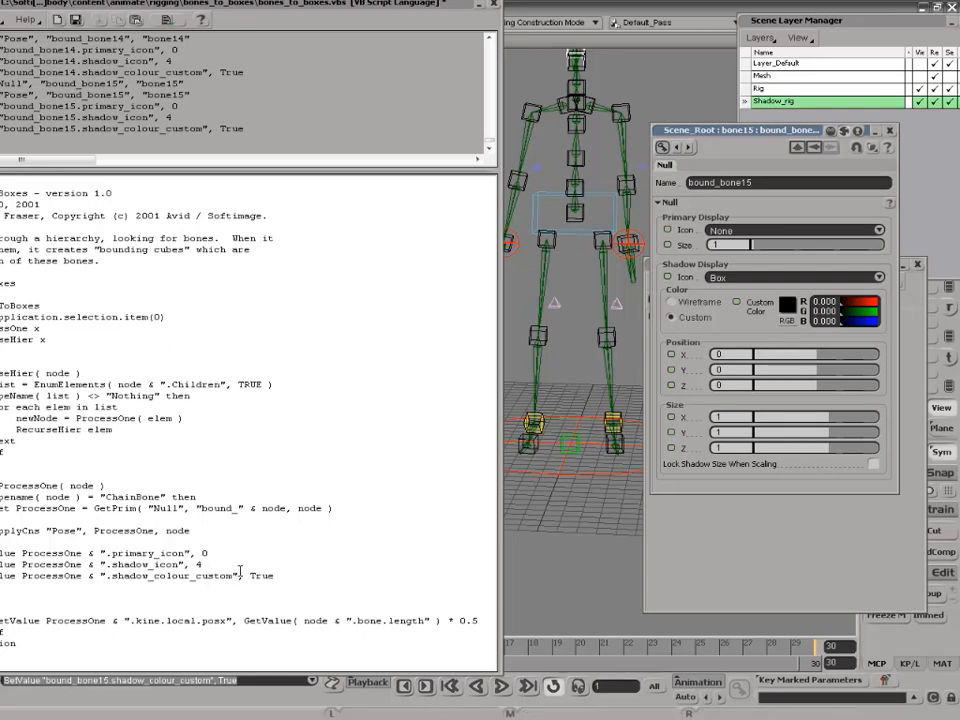
- Select all objects in the Shadow_rig layer and delete them
click(762, 38)
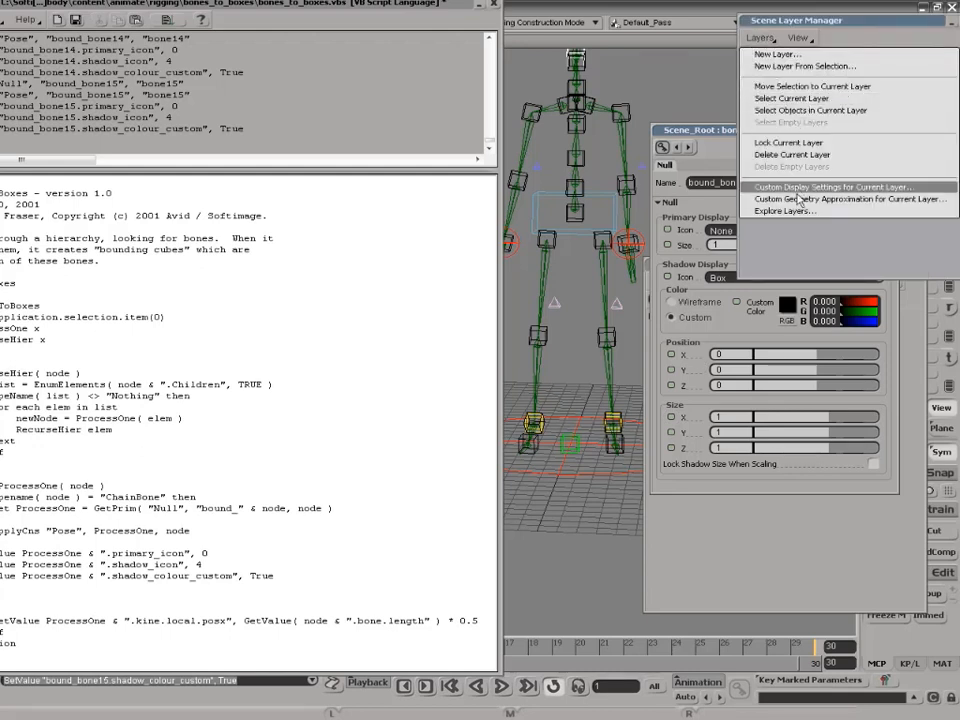
click(806, 110)
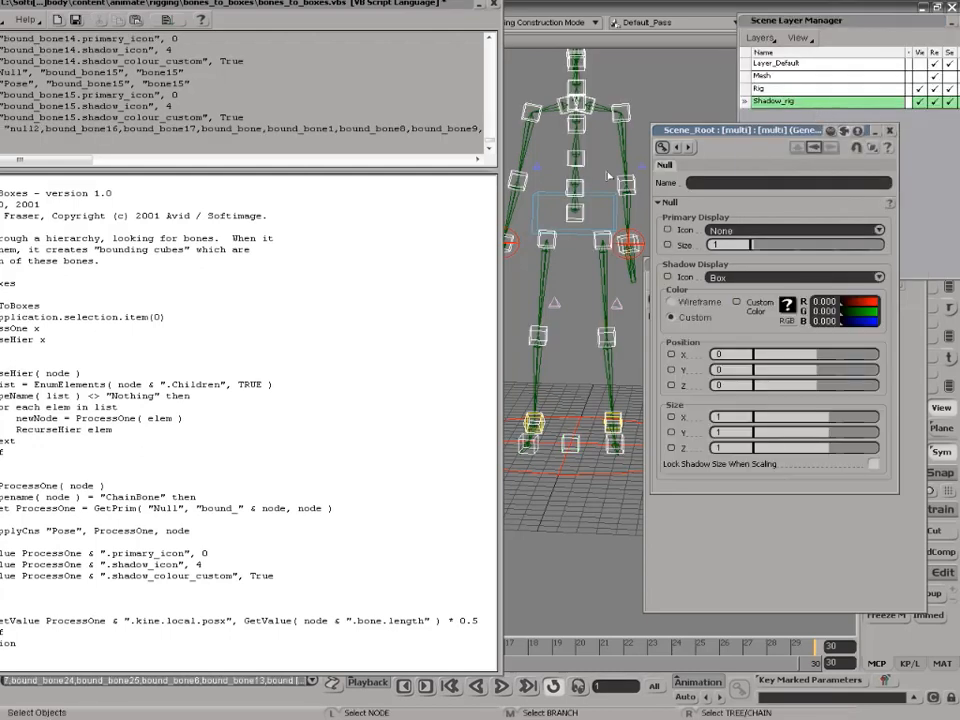
drag(275, 4, 389, 4)
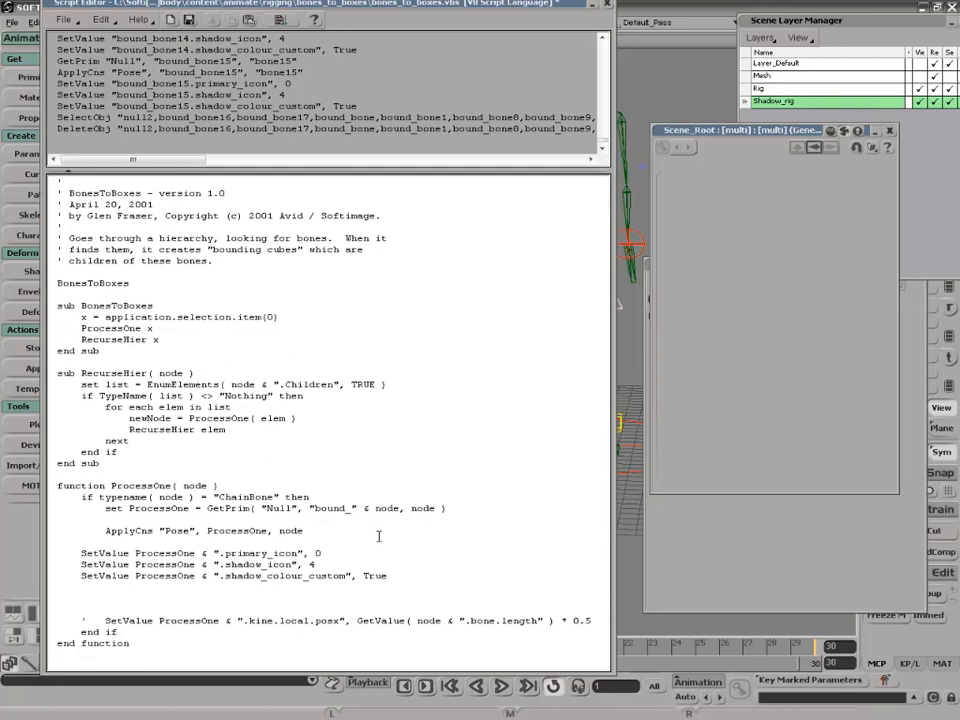
- Look back through the script history log and create a new null in the scene
drag(306, 4, 323, 166)
scroll(470, 220, up, 5)
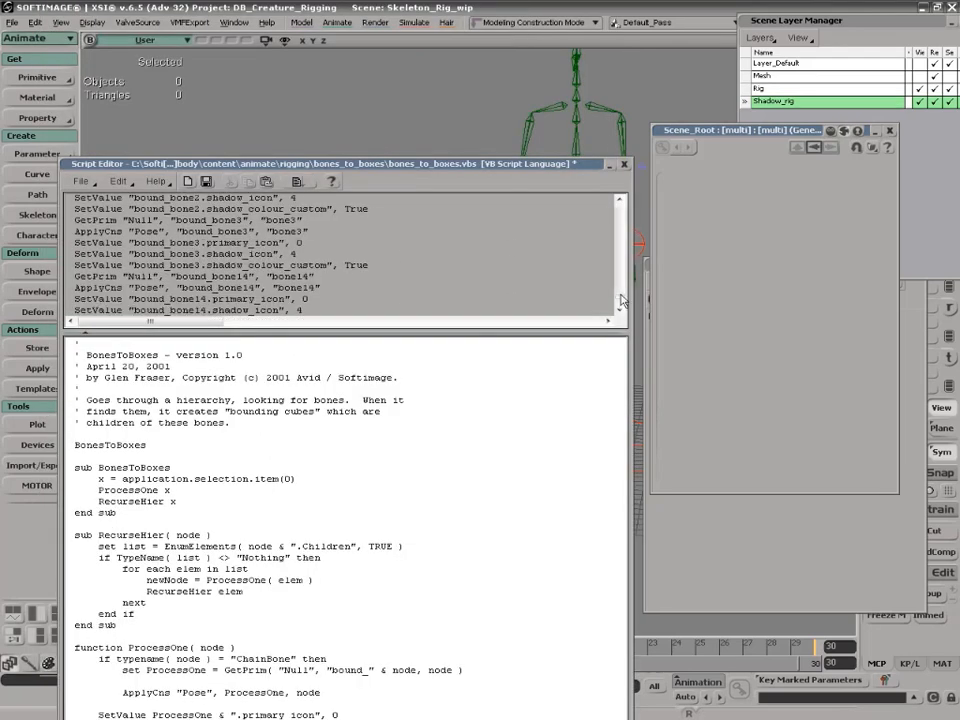
scroll(622, 266, down, 5)
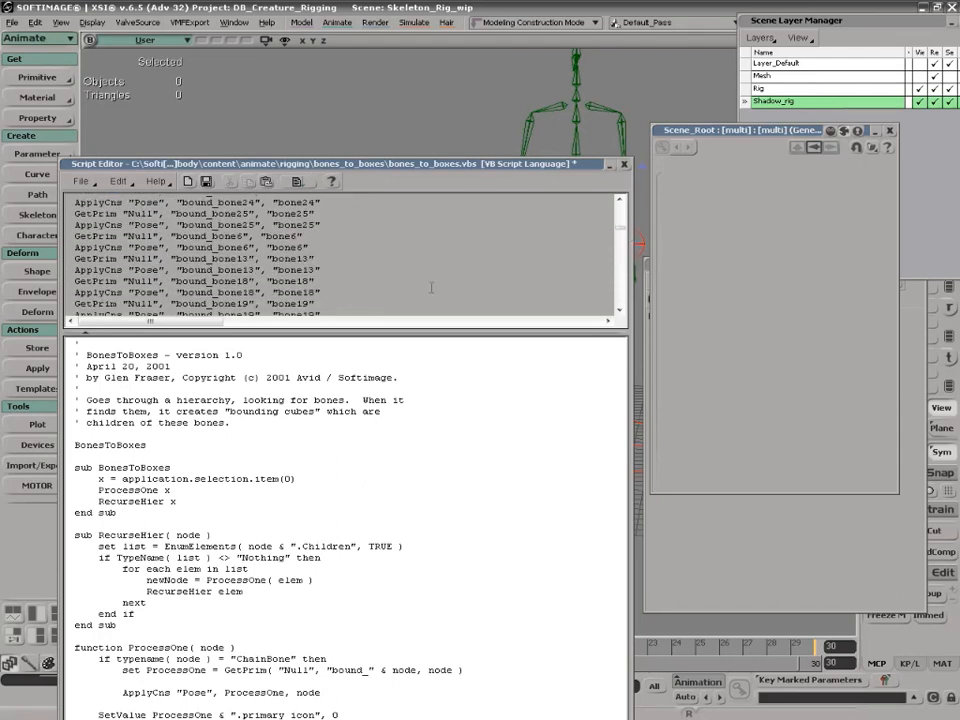
click(37, 77)
click(118, 79)
drag(587, 165, 347, 107)
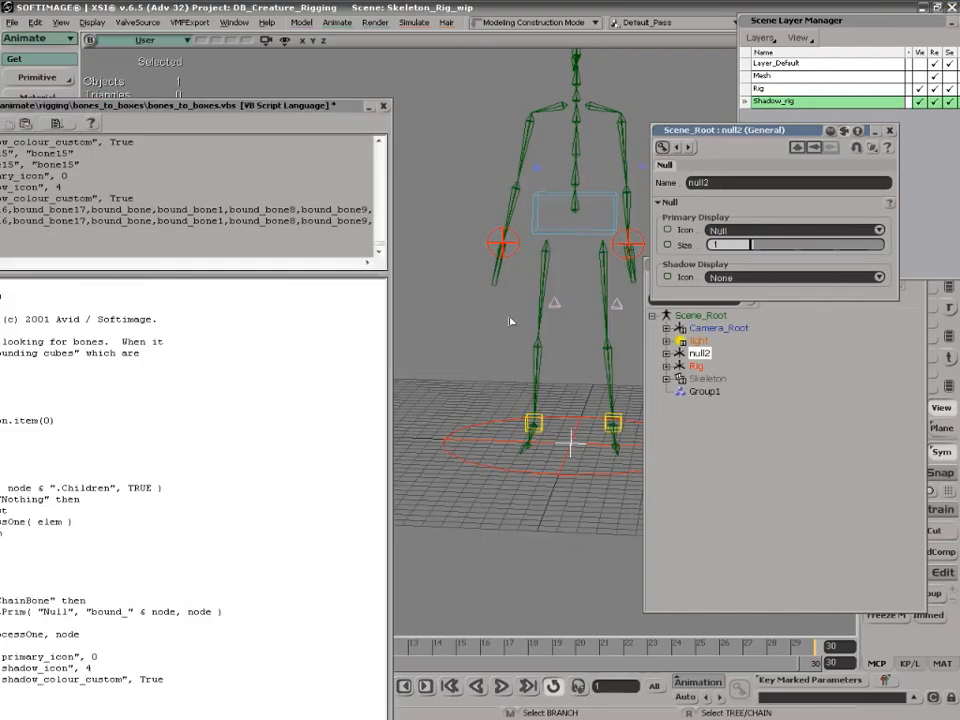
- Set the null's primary icon to None and shadow icon to Box, with a custom green shadow colour of G 1
click(750, 229)
click(765, 221)
click(738, 280)
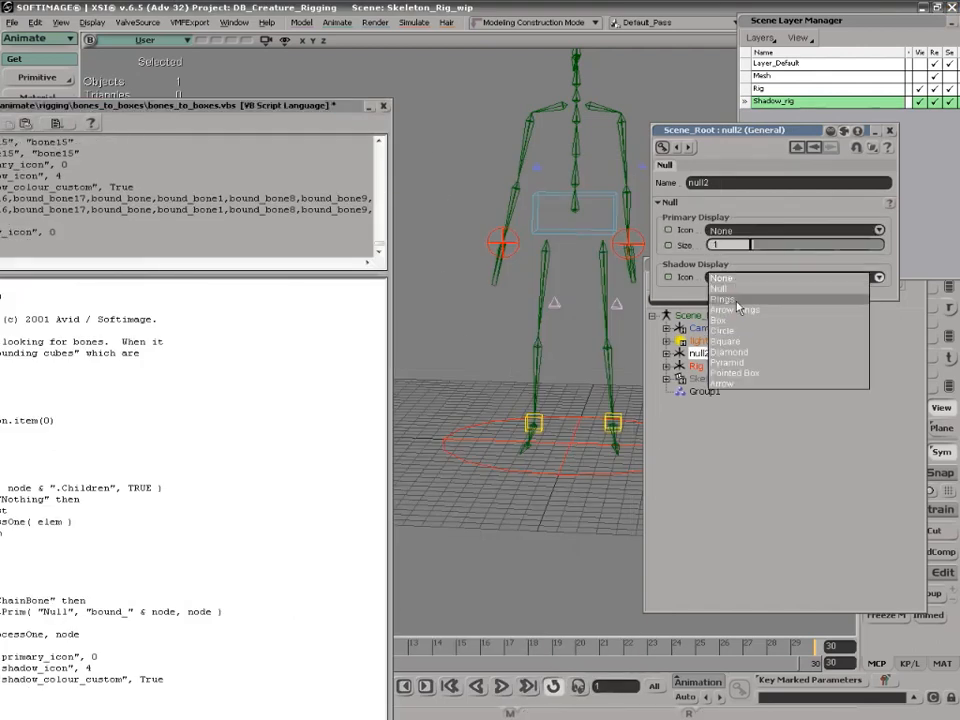
click(735, 300)
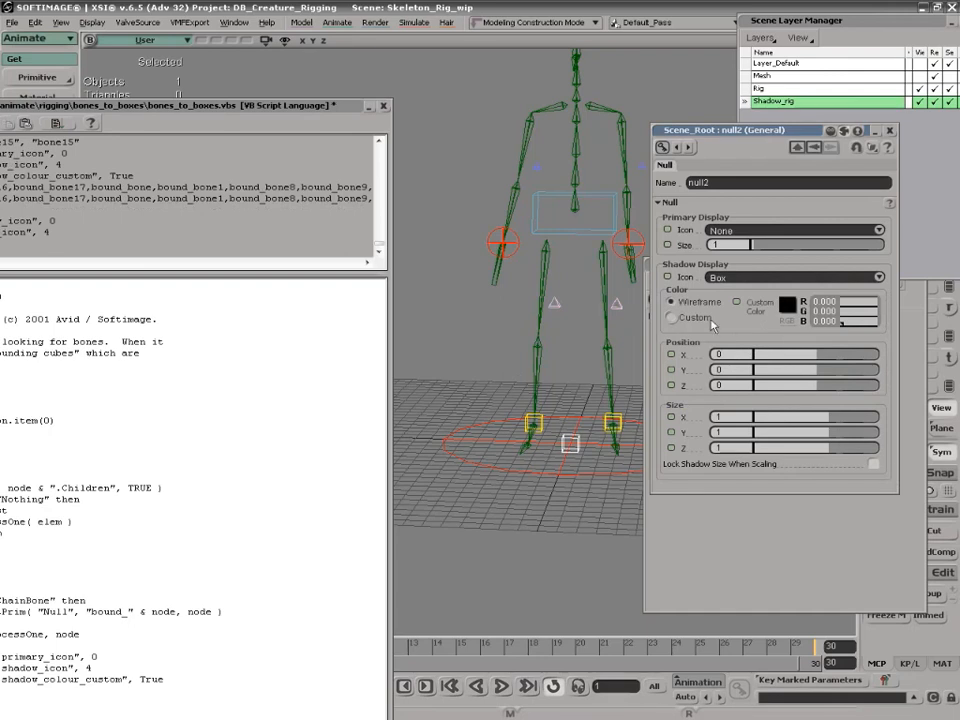
click(671, 317)
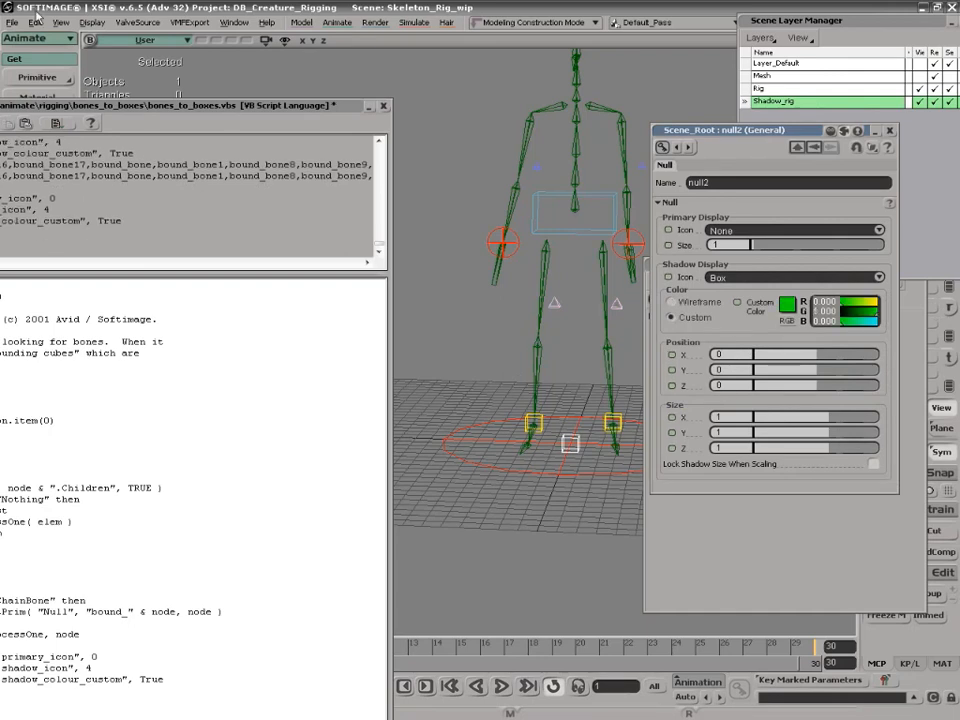
- Copy the logged line SetValue "null2.null.G", 1 into ProcessOne below the shadow_colour_custom line, leaving an empty line above it
drag(90, 105, 250, 53)
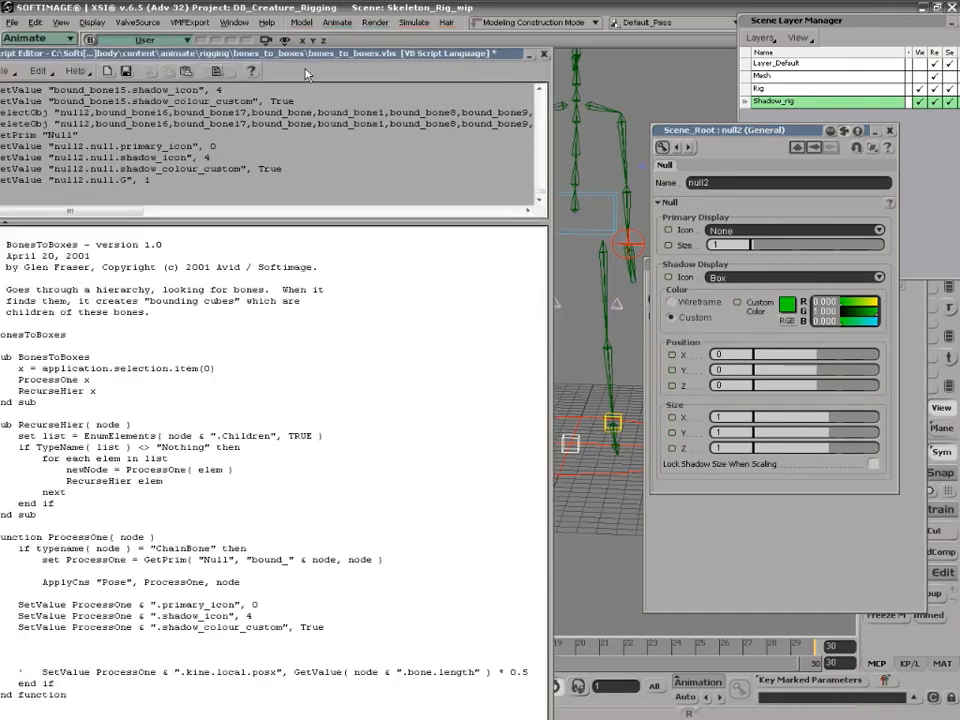
drag(155, 48, 336, 31)
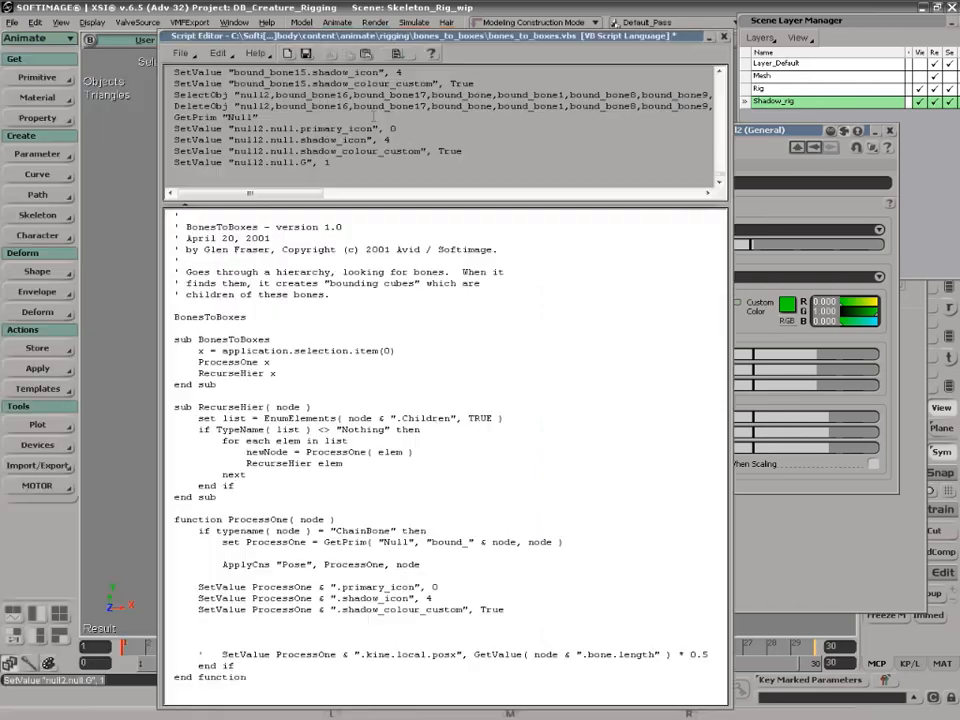
triple_click(331, 164)
key(ctrl+c)
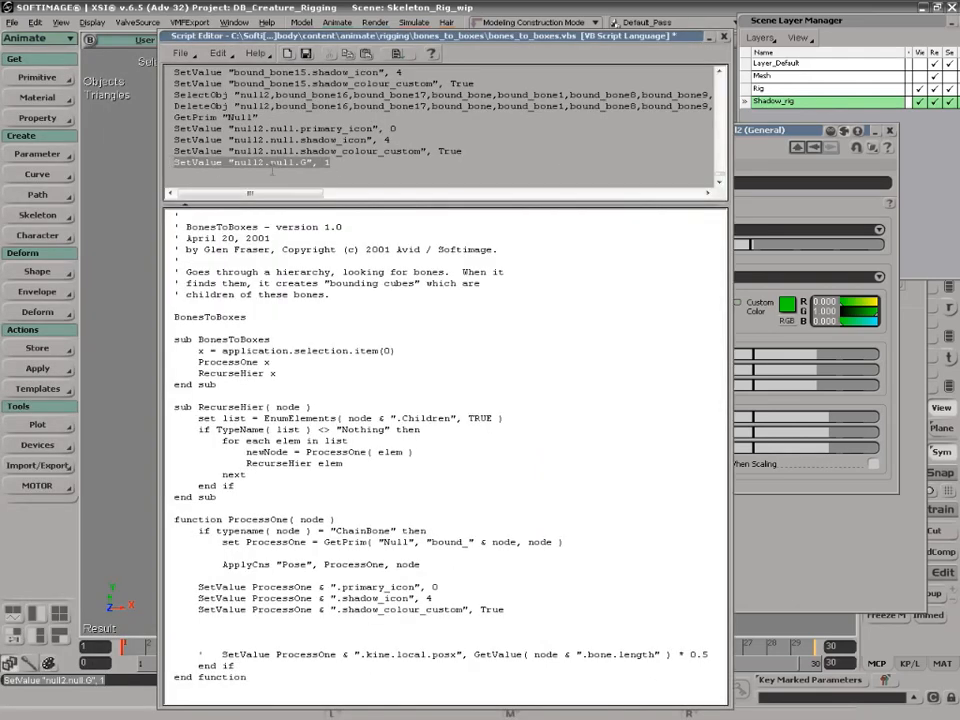
click(511, 608)
key(Return)
key(ctrl+v)
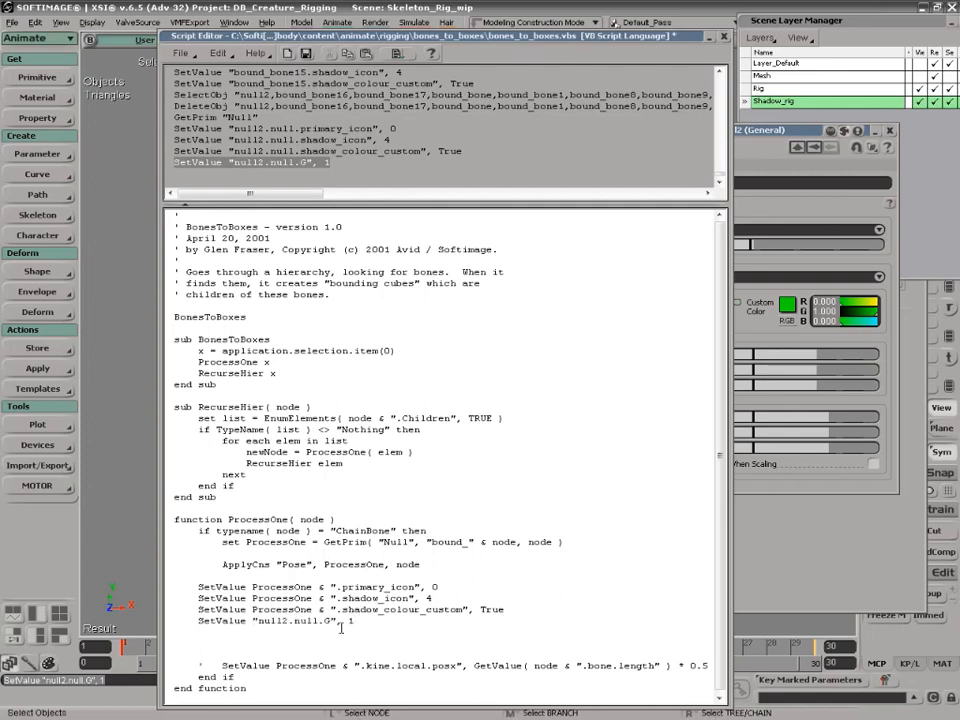
click(194, 620)
key(Return)
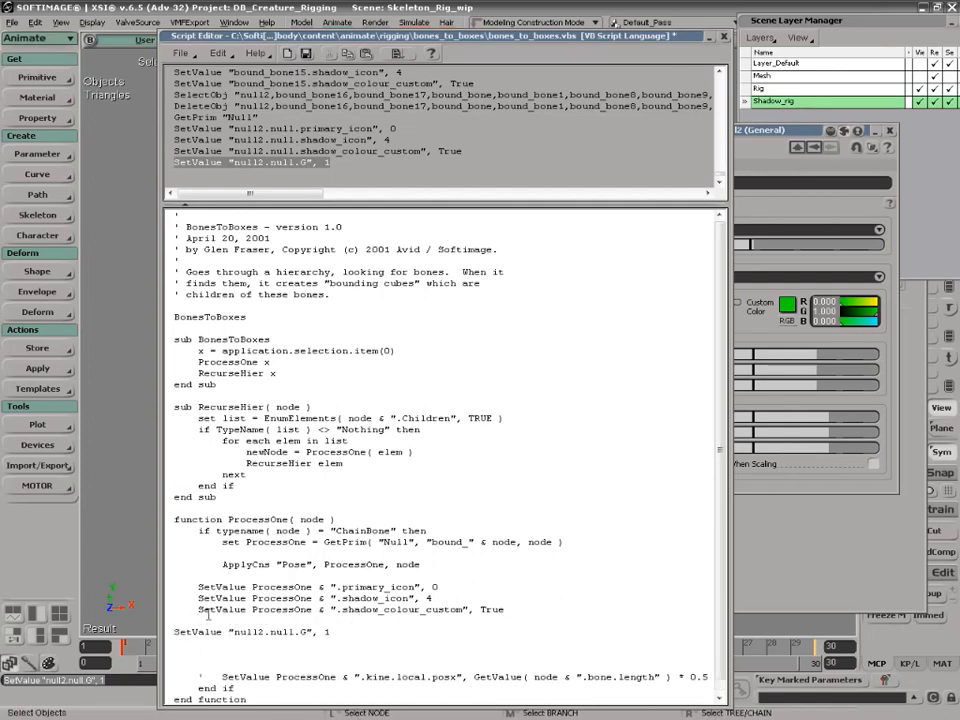
- Duplicate the shadow_colour_custom SetValue line directly beneath itself in ProcessOne
drag(197, 611, 508, 610)
key(ctrl+c)
click(410, 621)
key(ctrl+v)
key(Return)
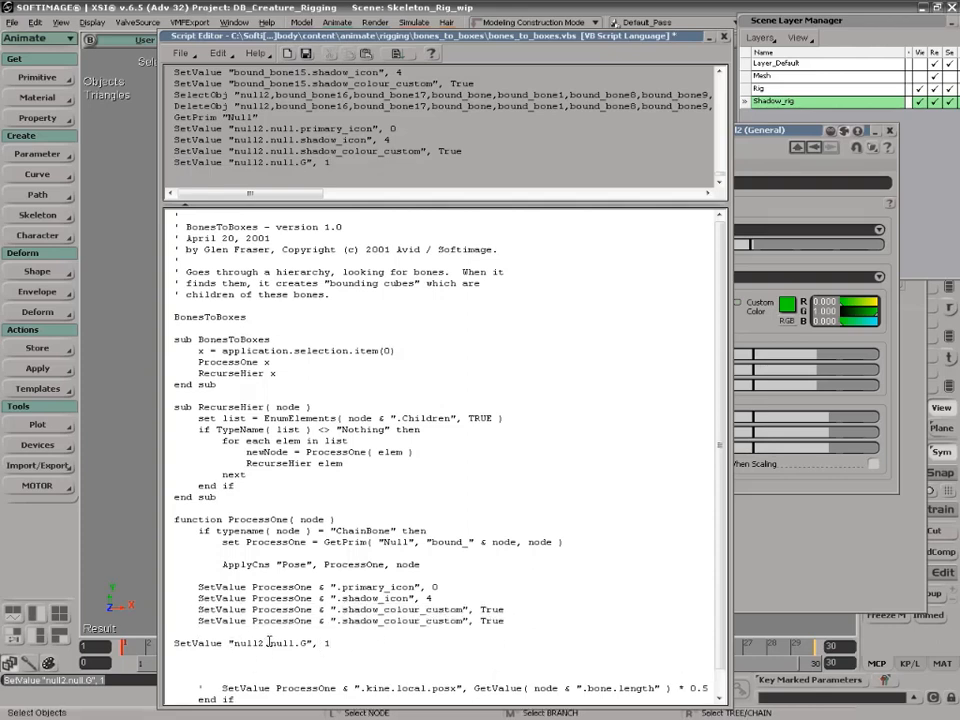
- Change the duplicated line to SetValue ProcessOne & ".G", 1 and delete the leftover null2.null.G line
drag(297, 643, 360, 643)
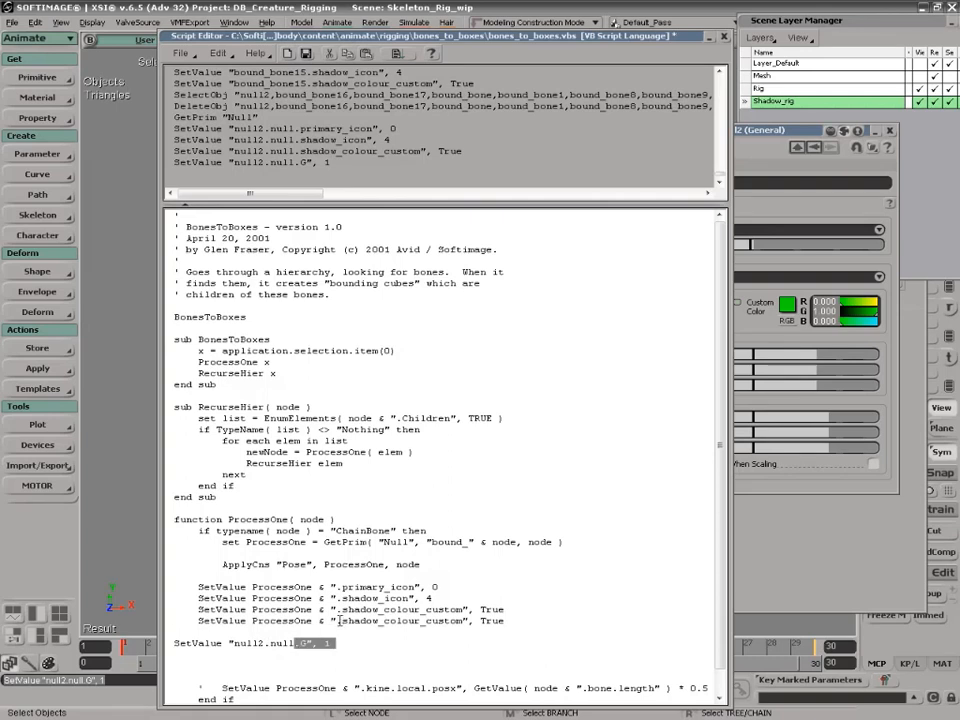
key(ctrl+c)
drag(331, 621, 505, 621)
key(ctrl+v)
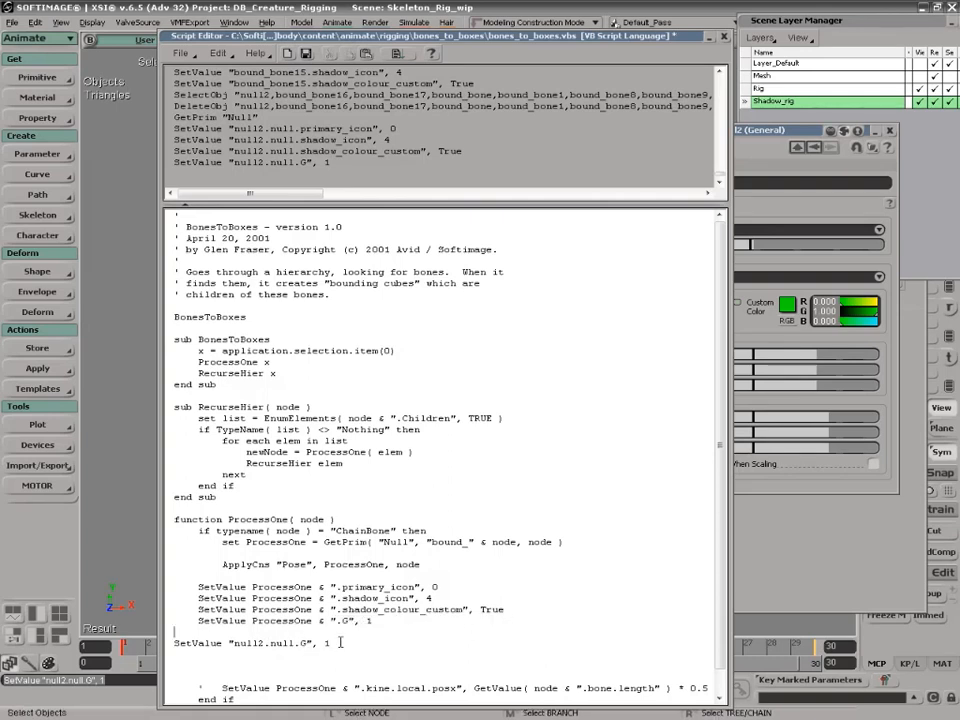
drag(341, 643, 176, 643)
key(Delete)
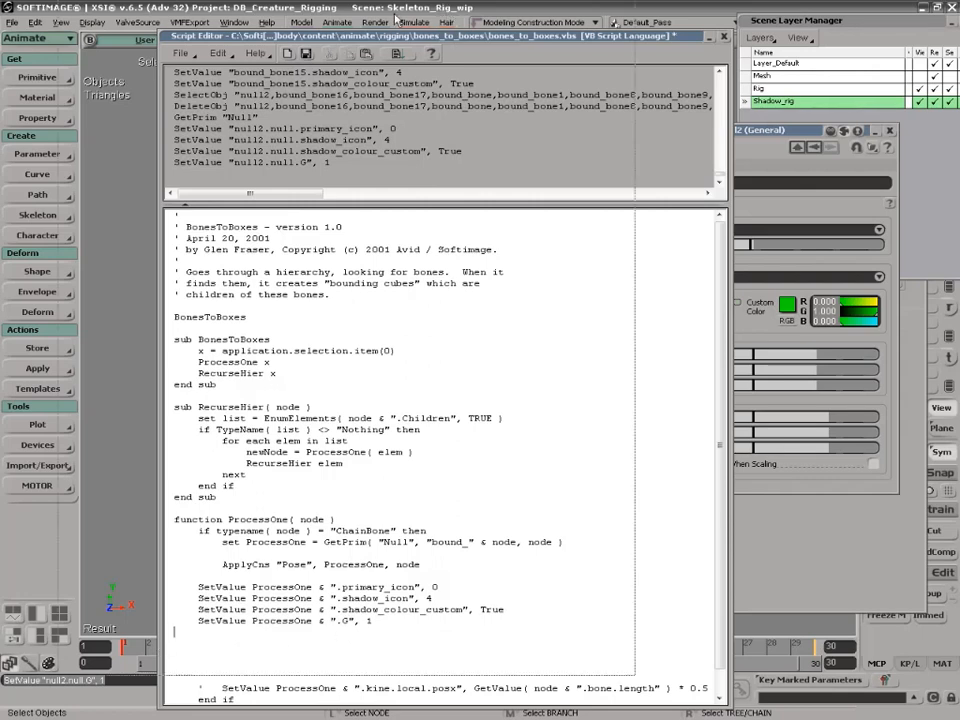
- Move the script editor aside and create another null in the scene beside the existing box-shaped one
drag(340, 36, 154, 1)
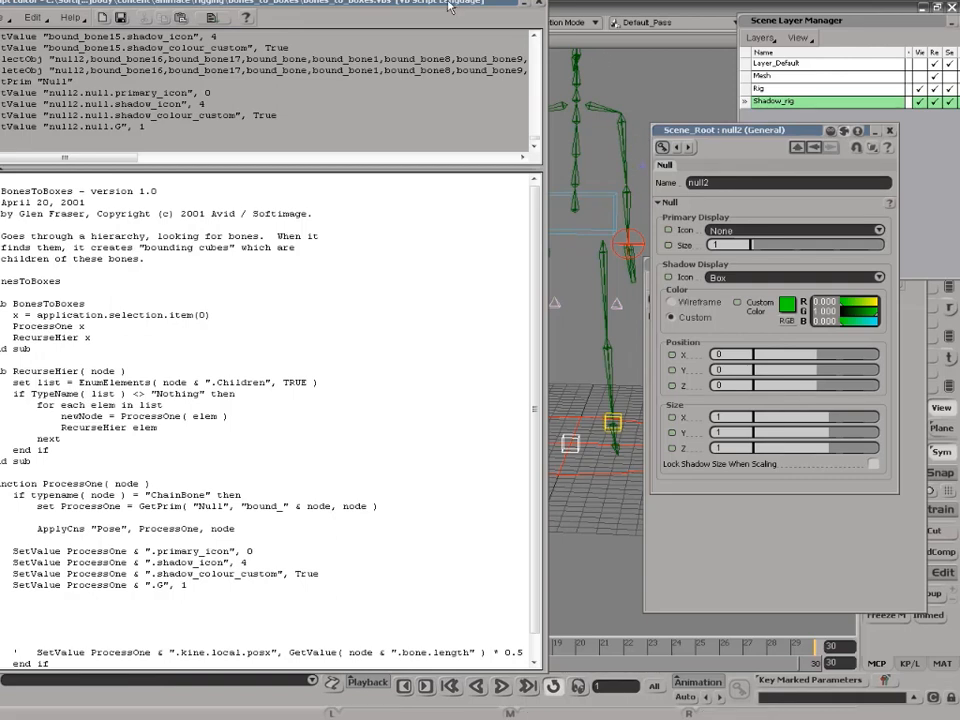
drag(447, 3, 421, 97)
click(38, 78)
click(98, 80)
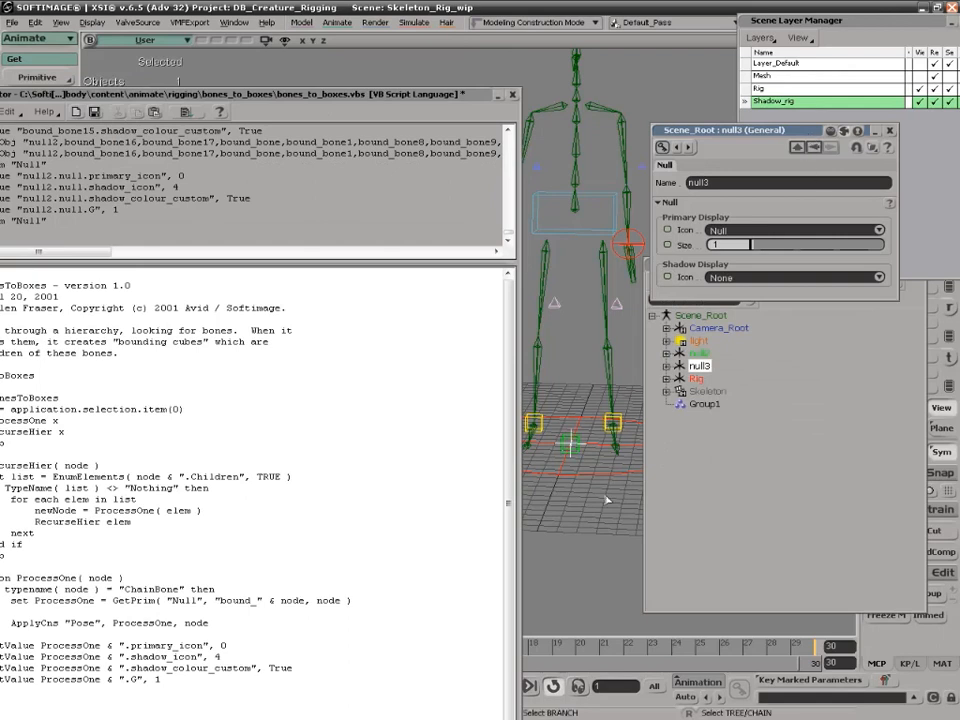
- Delete null3, select the box-shaped null2, and clear the property page and Explorer away from the skeleton
key(Delete)
click(577, 452)
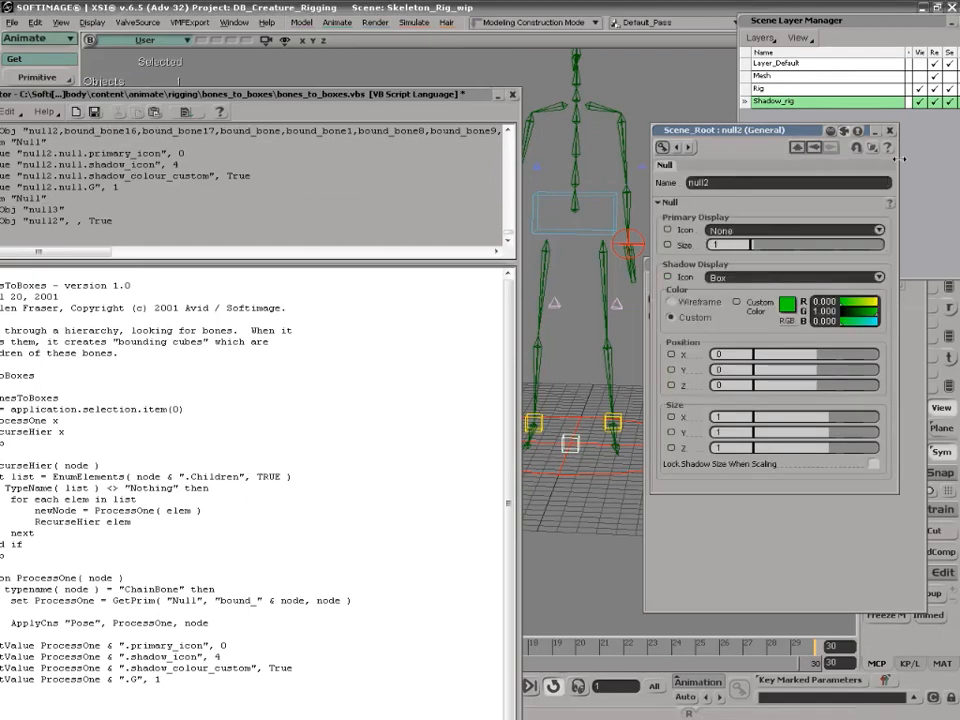
click(884, 117)
drag(721, 131, 422, 245)
click(599, 244)
drag(705, 266, 334, 298)
drag(498, 295, 789, 558)
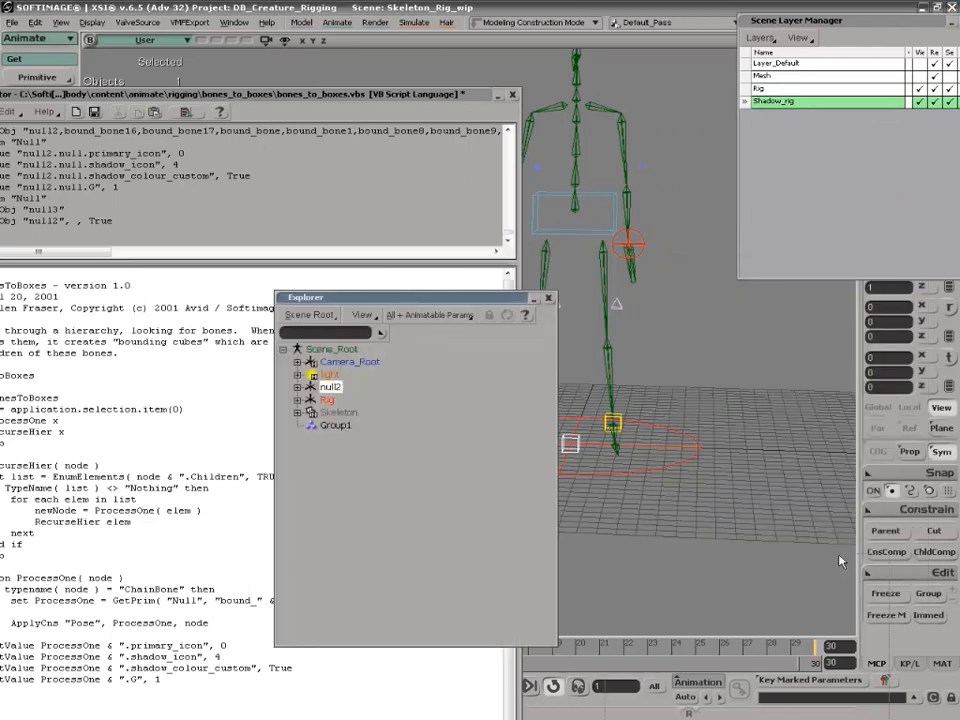
- Apply a Pose constraint from null2 to the upper leg bone and uncover the leg in the view
click(929, 511)
click(760, 152)
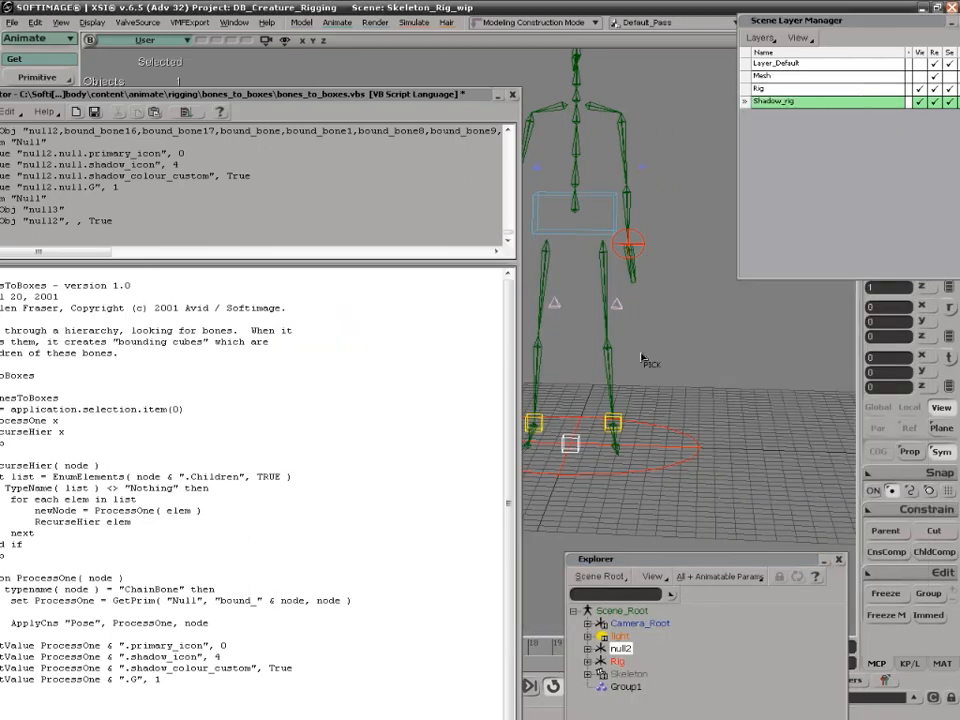
click(606, 280)
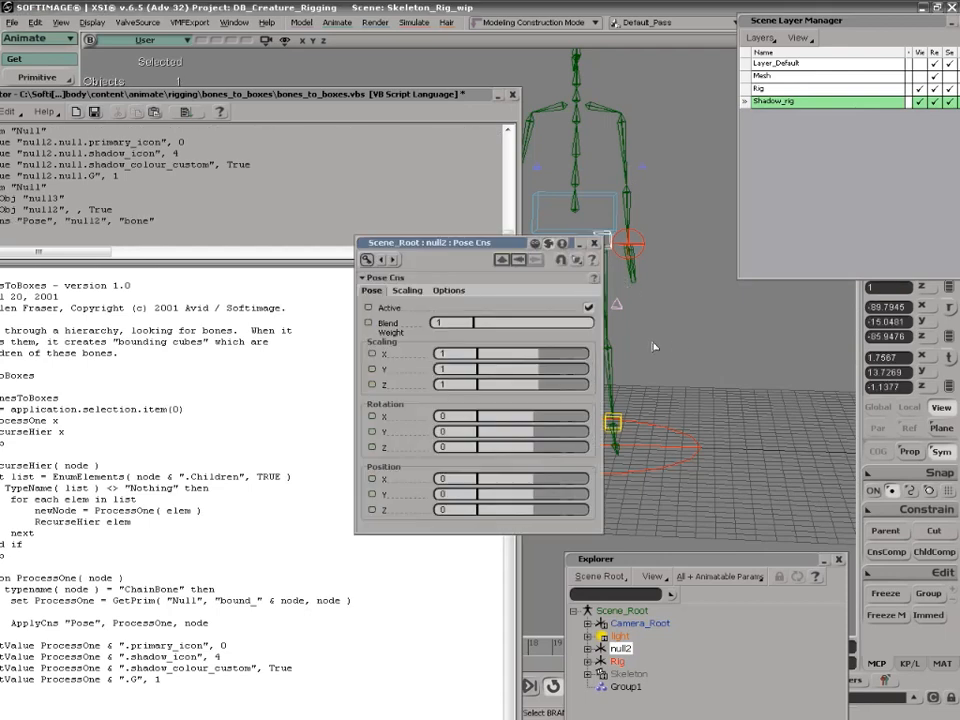
drag(518, 245, 442, 190)
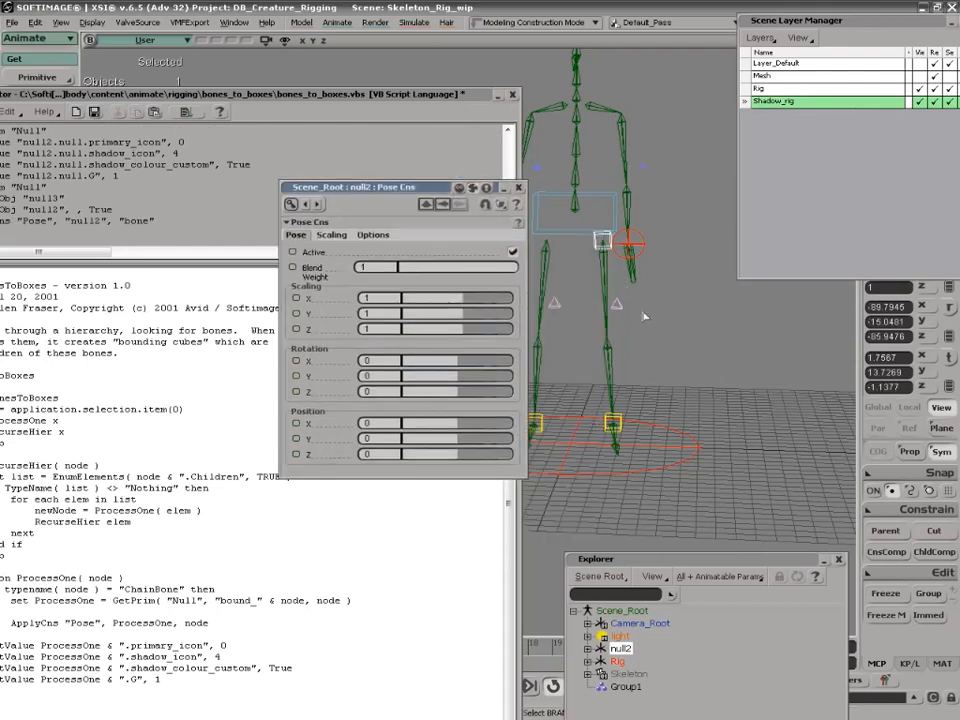
- Set null2's shadow display X position to about 3.494 so its box sits partway along the thigh bone
key(Return)
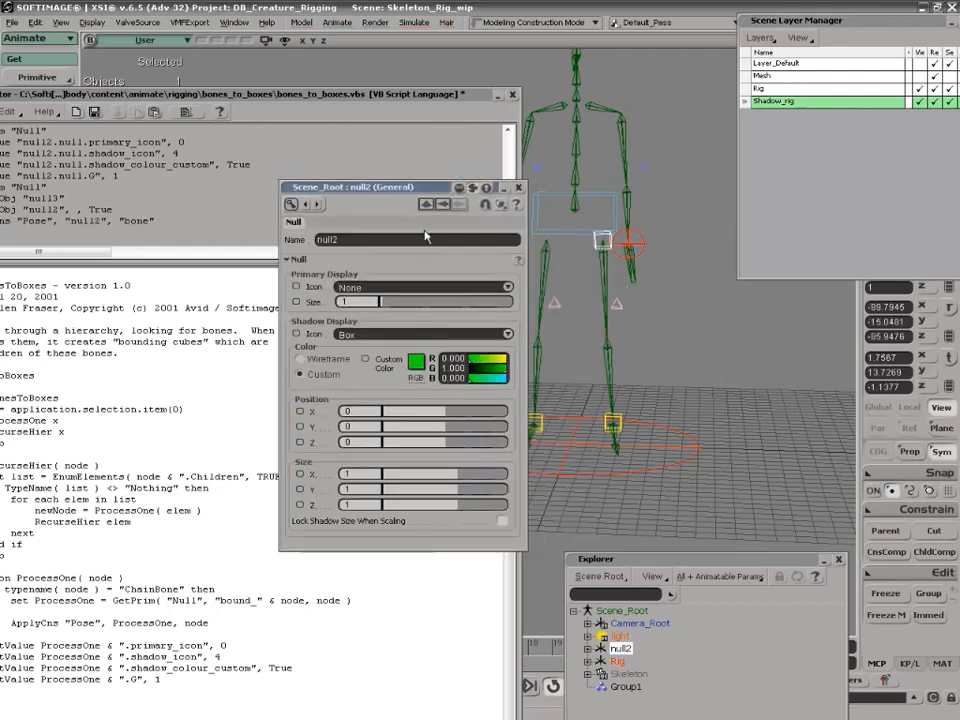
drag(427, 187, 358, 67)
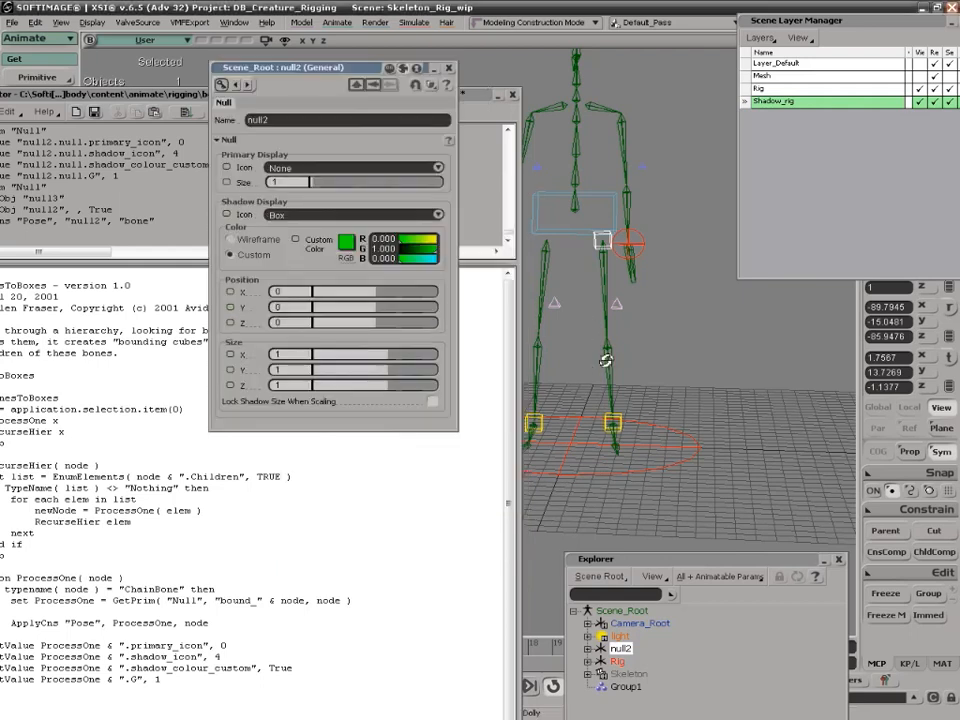
key(s)
drag(600, 321, 630, 332)
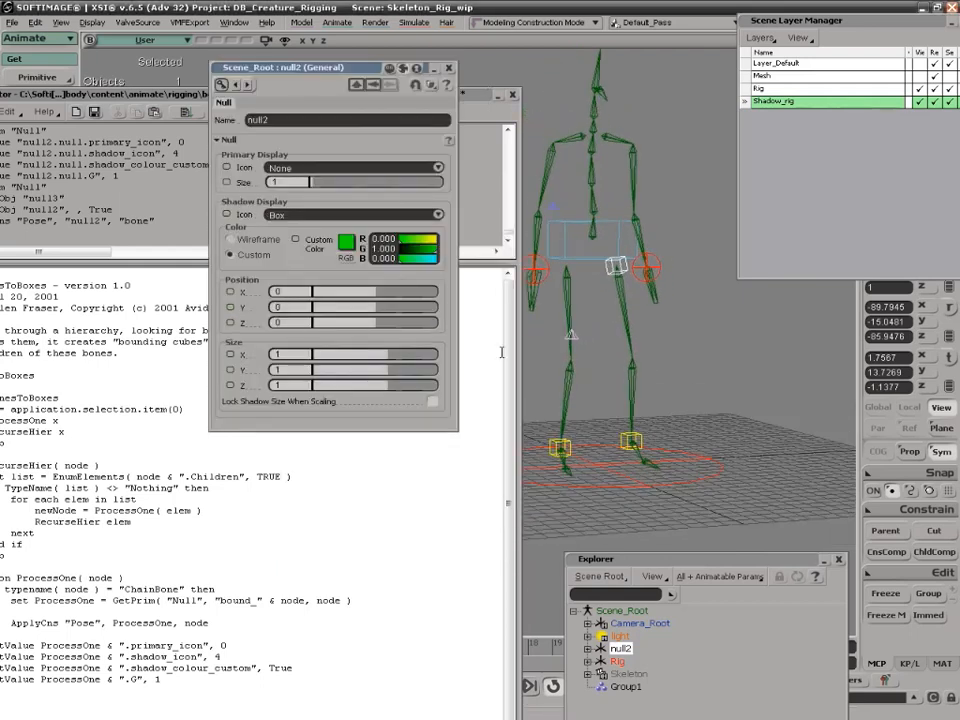
drag(312, 291, 418, 290)
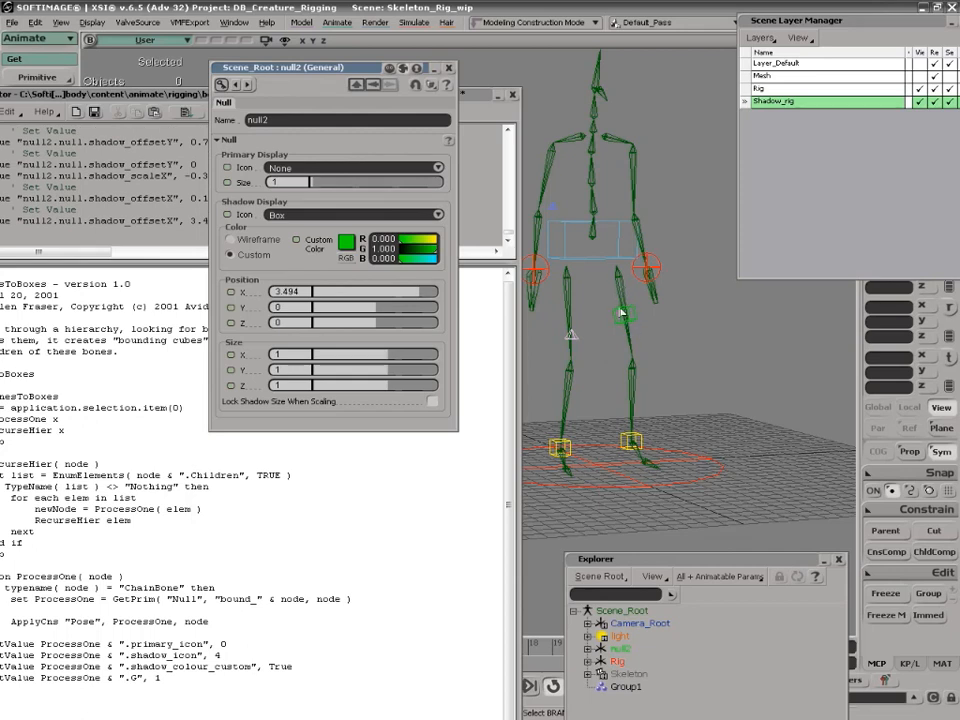
click(448, 68)
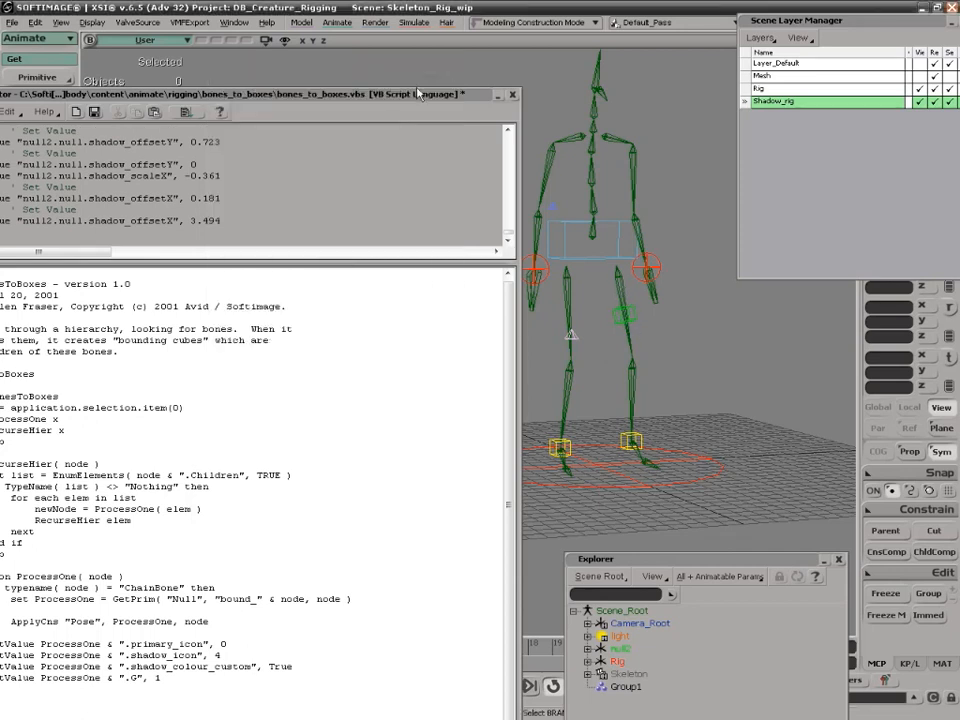
- Bring the whole script back into view and uncomment the .kine.local.posx SetValue line in ProcessOne, aligning it with the other lines
drag(300, 94, 379, 2)
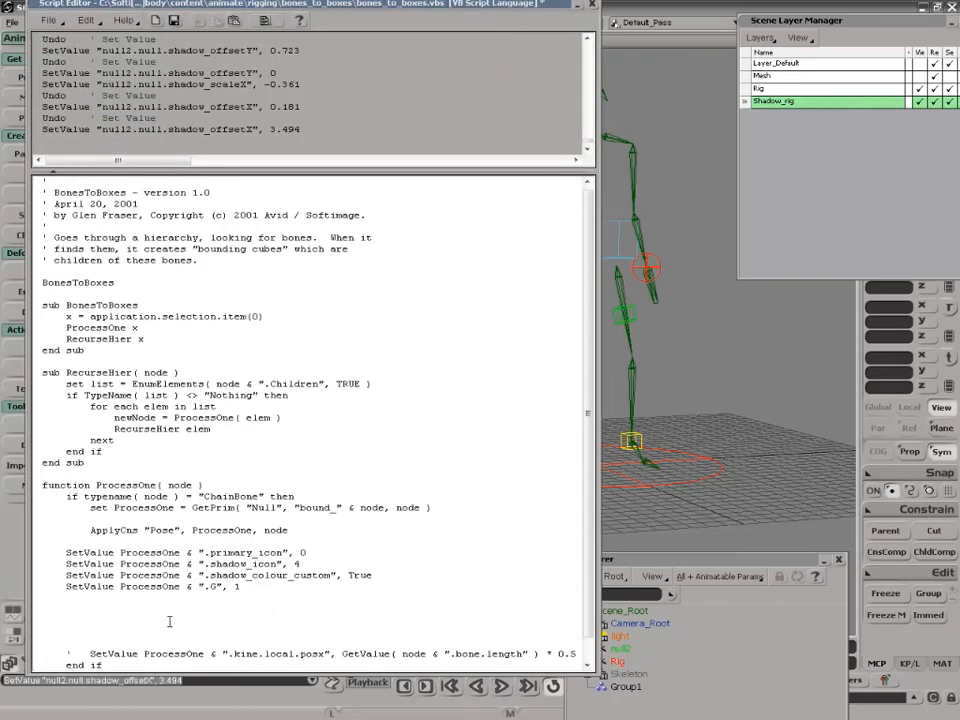
click(90, 654)
key(BackSpace)
key(BackSpace)
key(BackSpace)
key(BackSpace)
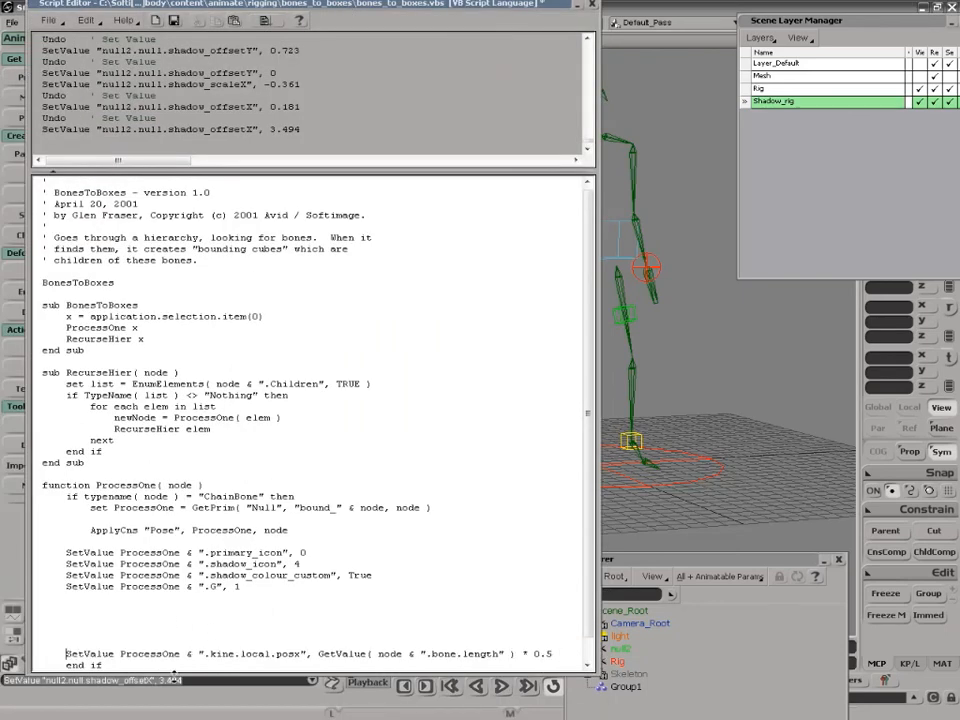
- Remove the surplus empty lines above the .kine.local.posx line, leaving two empty lines below the ".G", 1 line
click(141, 597)
key(Delete)
key(Delete)
key(Delete)
key(Delete)
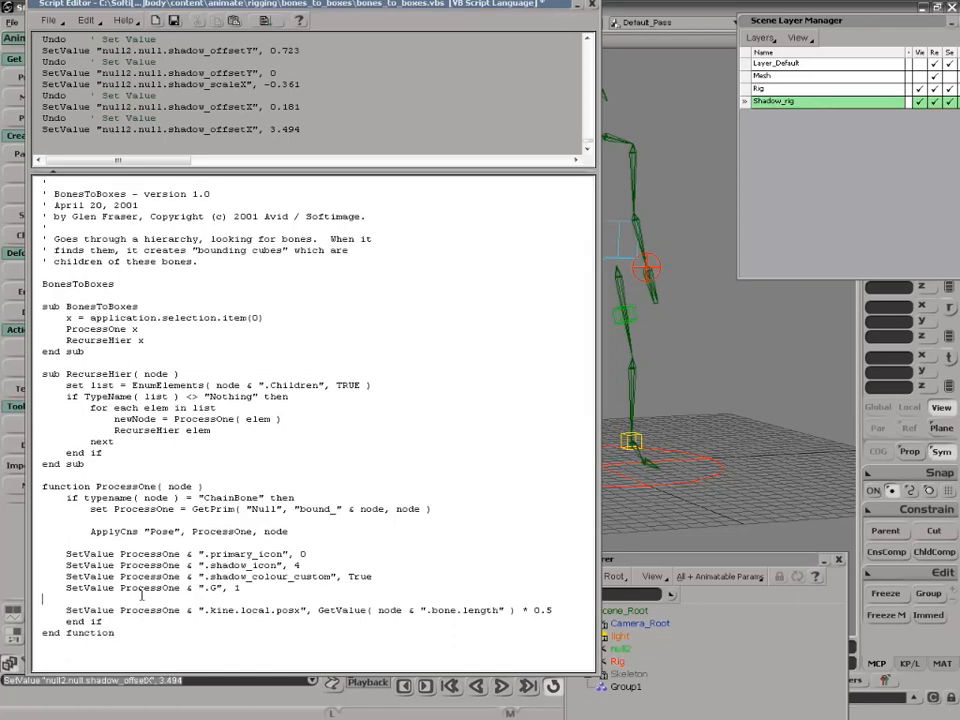
key(Return)
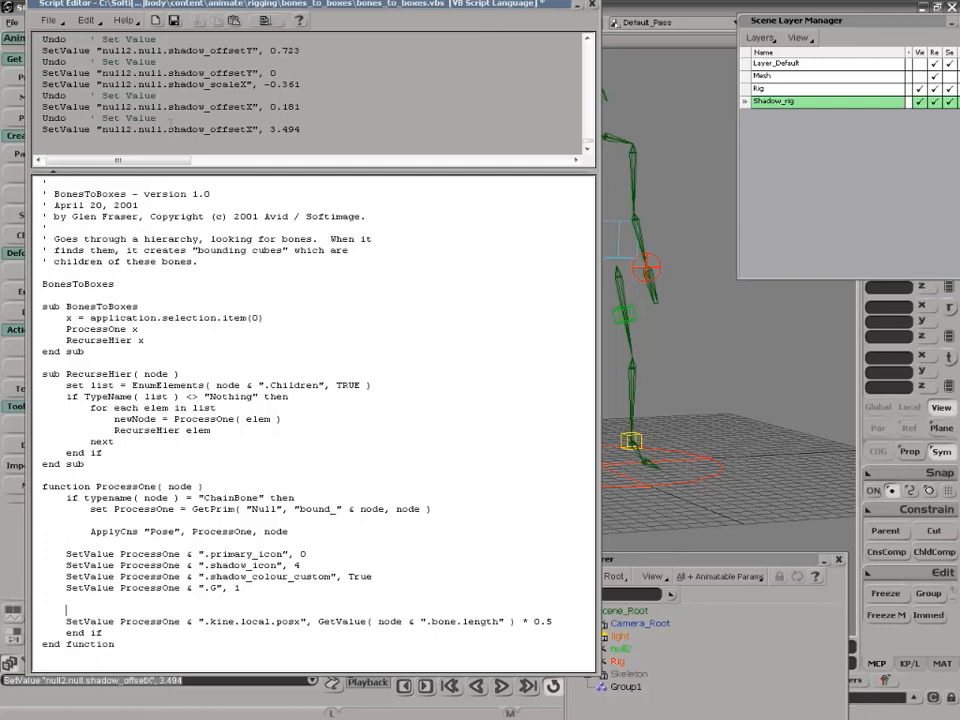
- Replace .kine.local.posx with .shadow_offsetX in the half-bone-length SetValue line and add two empty lines beneath it
drag(163, 129, 244, 130)
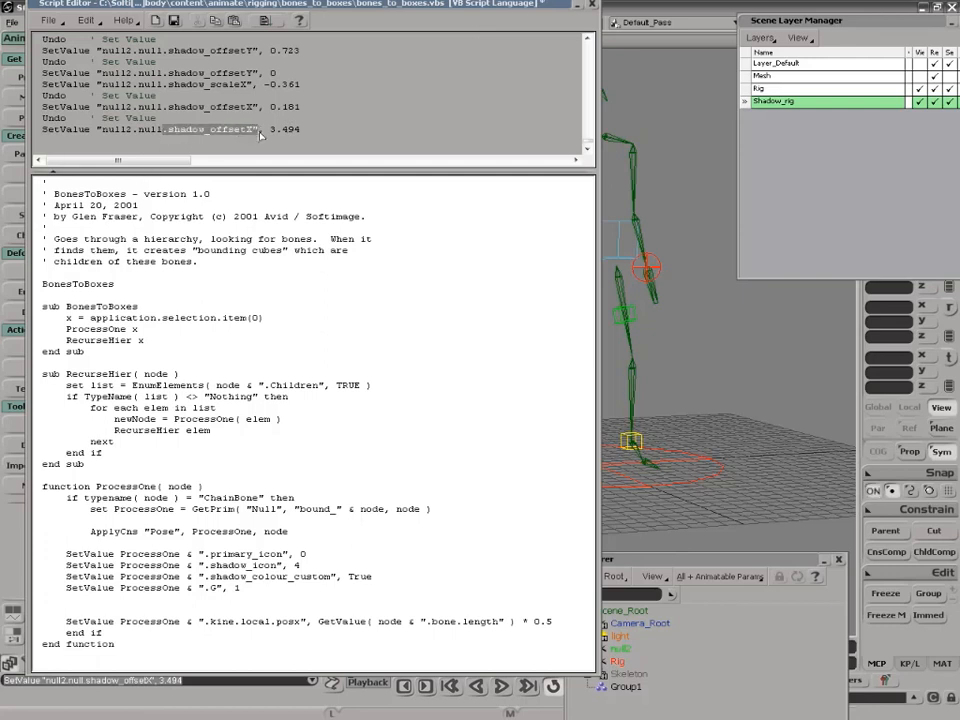
drag(205, 622, 300, 622)
text(shadow_offsetX)
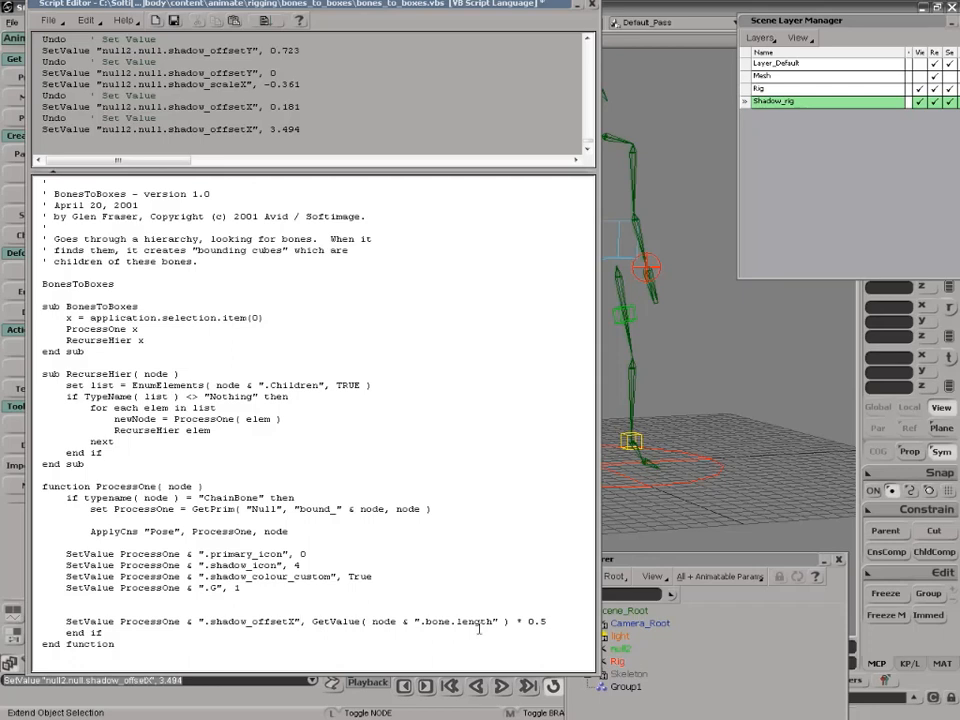
key(Return)
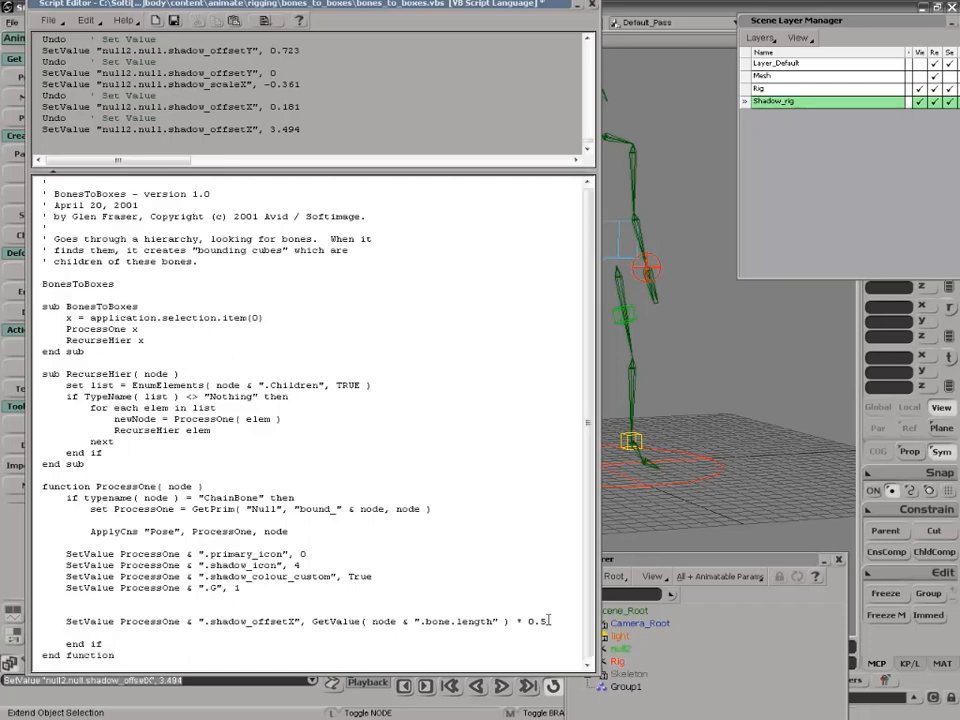
key(Return)
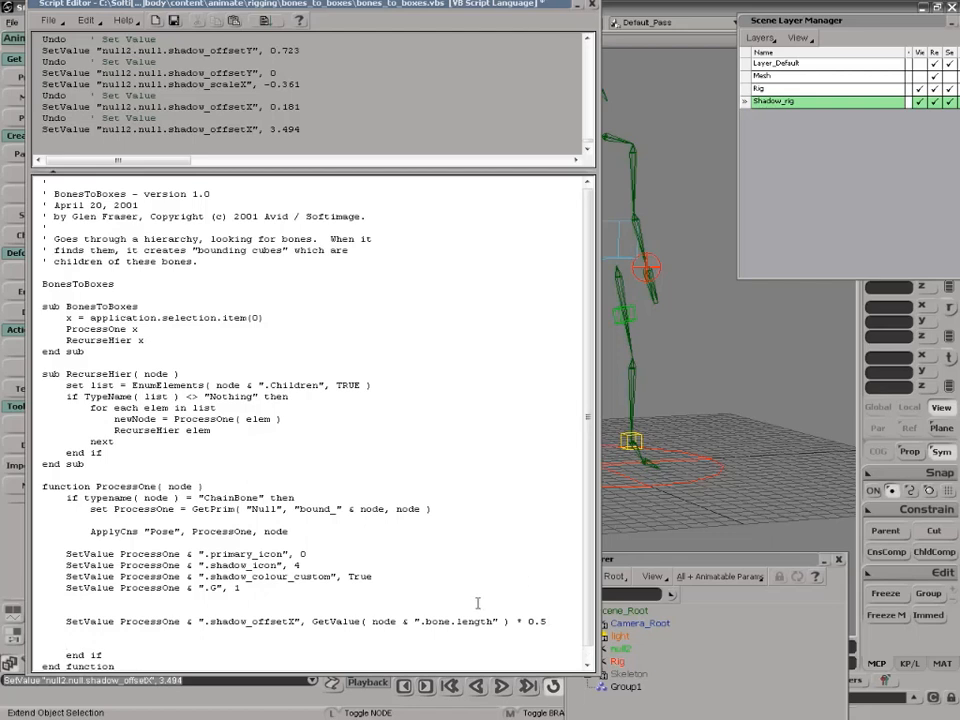
- Set null2's shadow display X size to 5 and move its property page clear of the script
click(630, 314)
key(Return)
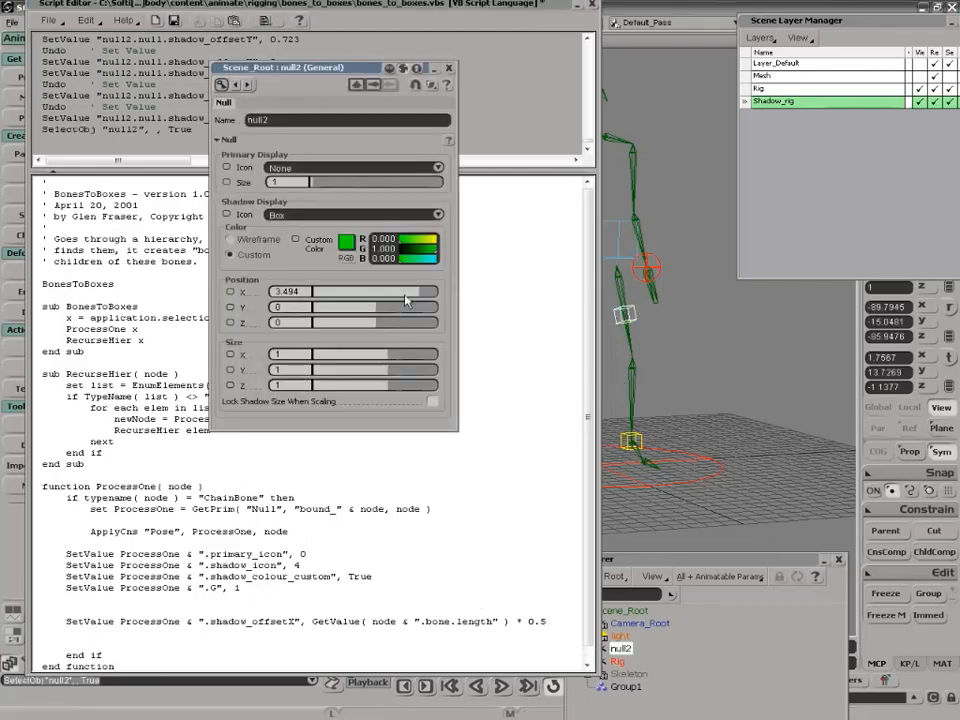
drag(389, 356, 464, 361)
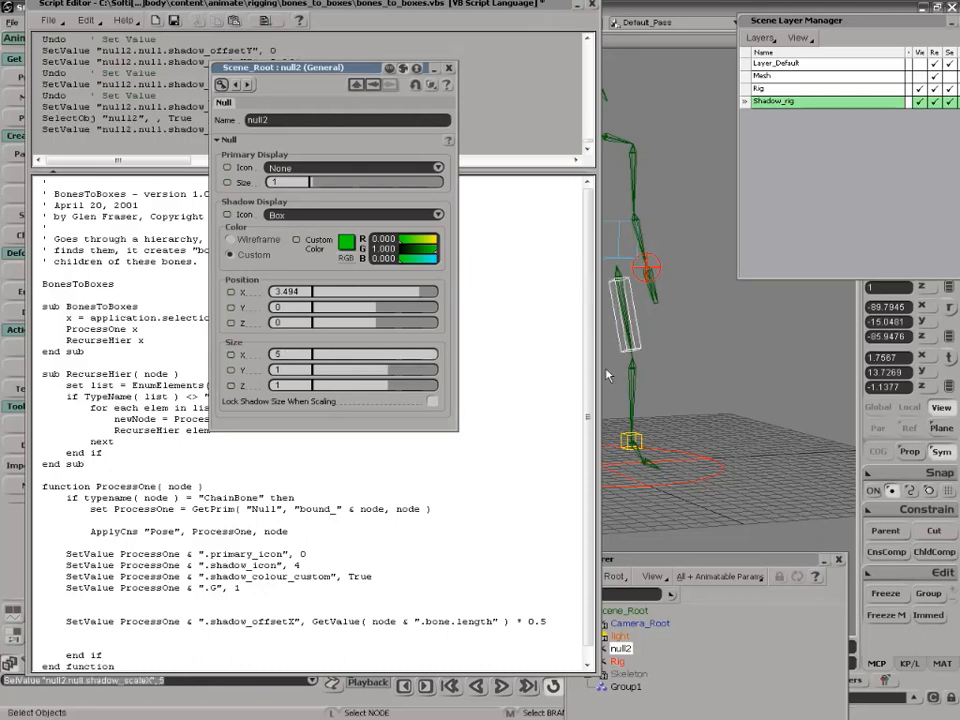
drag(285, 64, 797, 303)
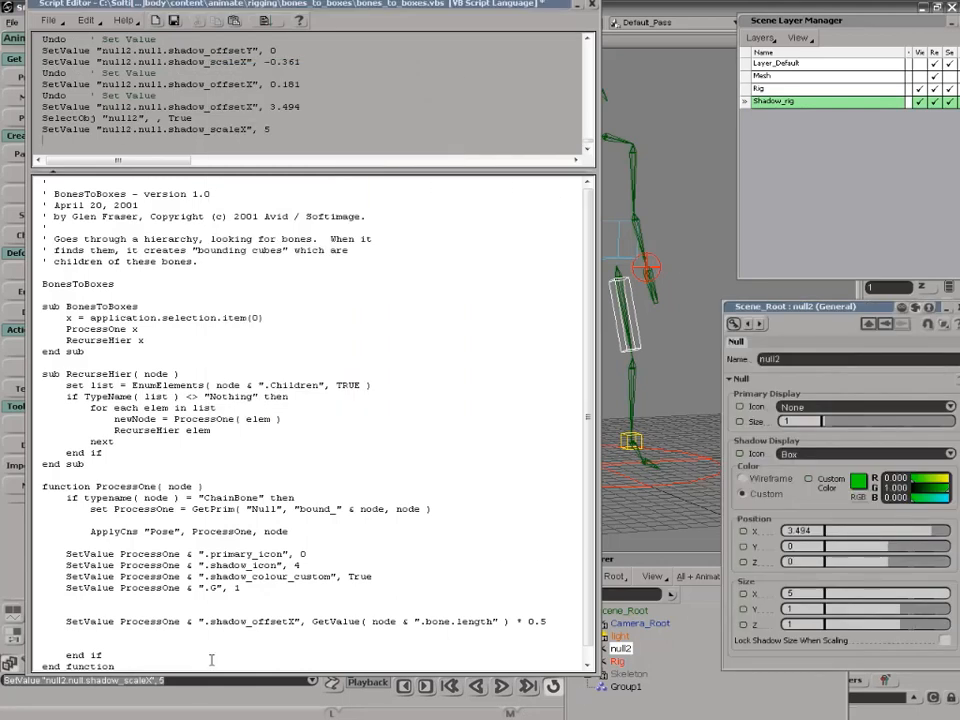
- Duplicate the .shadow_offsetX SetValue line directly beneath itself in ProcessOne
drag(64, 621, 550, 621)
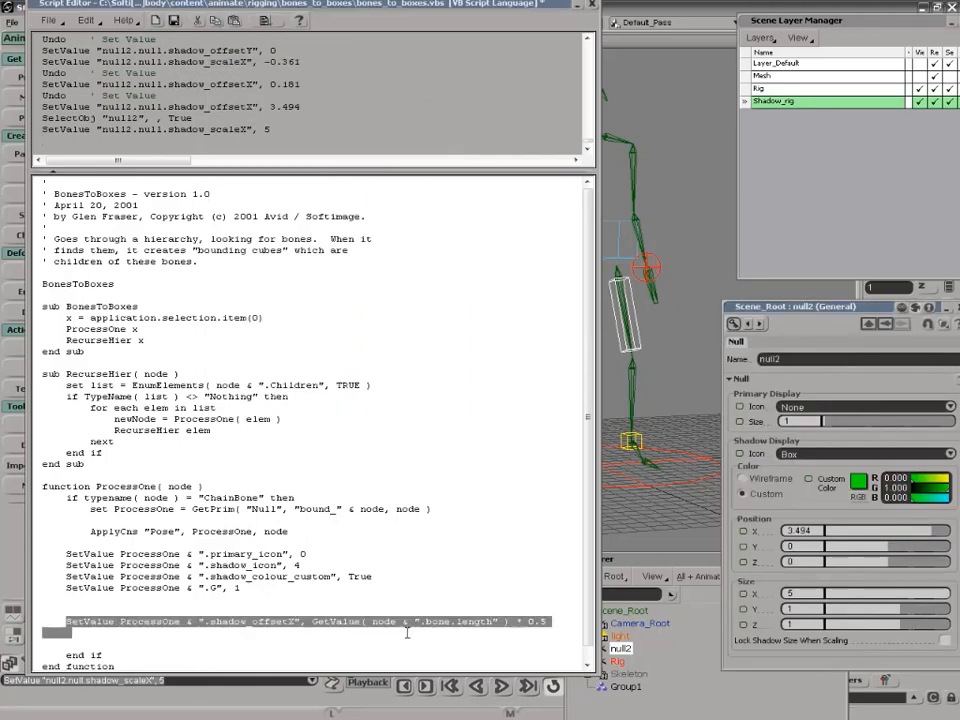
key(ctrl+c)
click(251, 641)
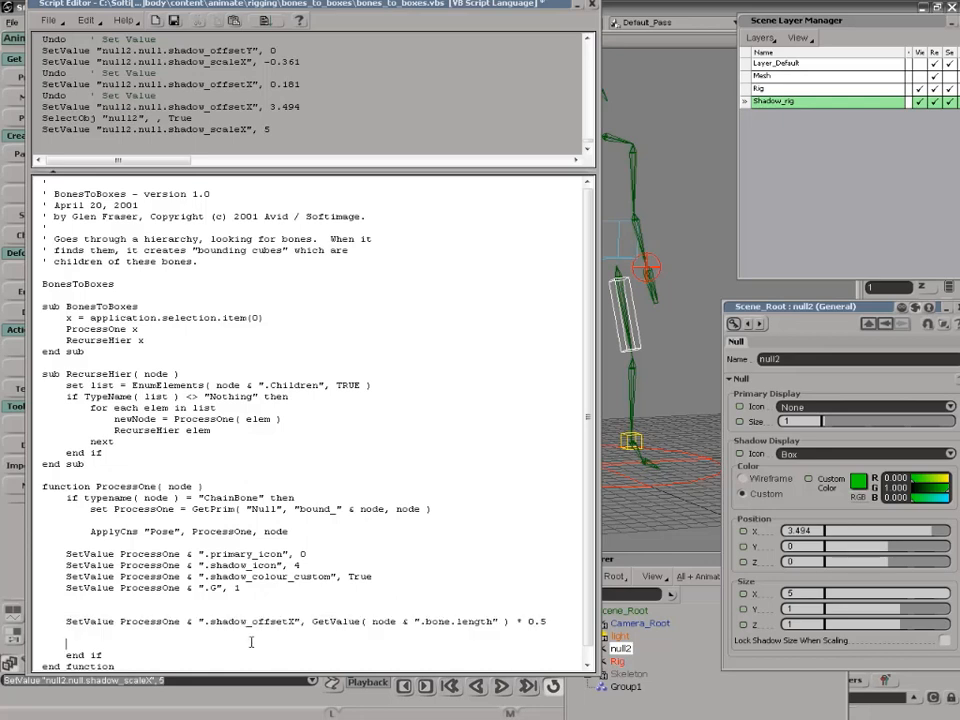
key(ctrl+v)
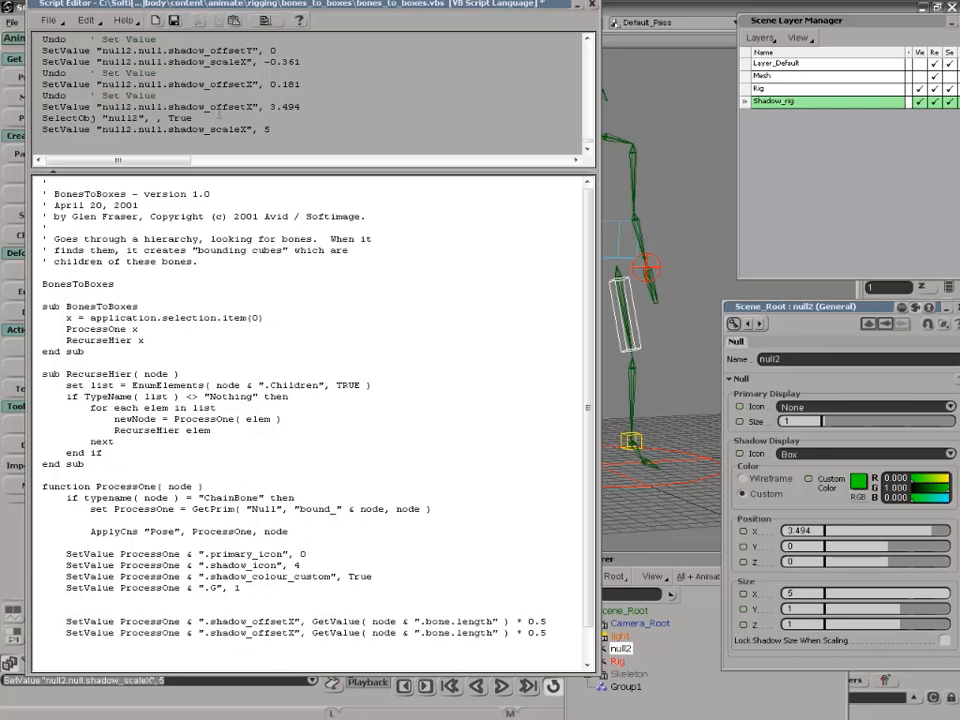
- Replace .shadow_offsetX with .shadow_scaleX from the log in the duplicated line, removing the pasted line break and value 5
drag(163, 129, 272, 130)
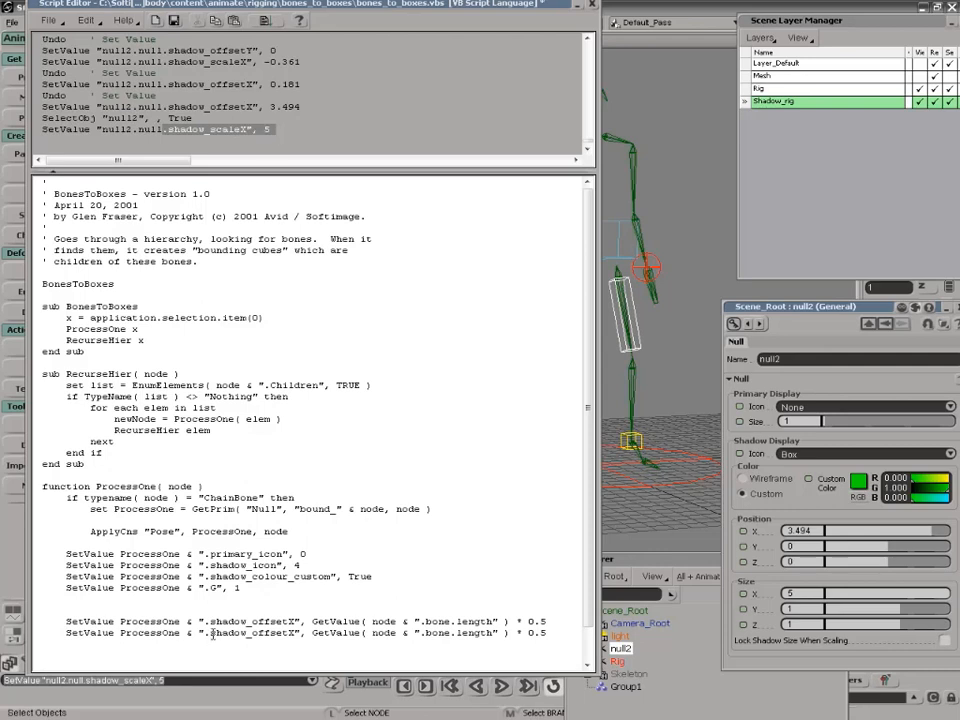
drag(205, 633, 297, 634)
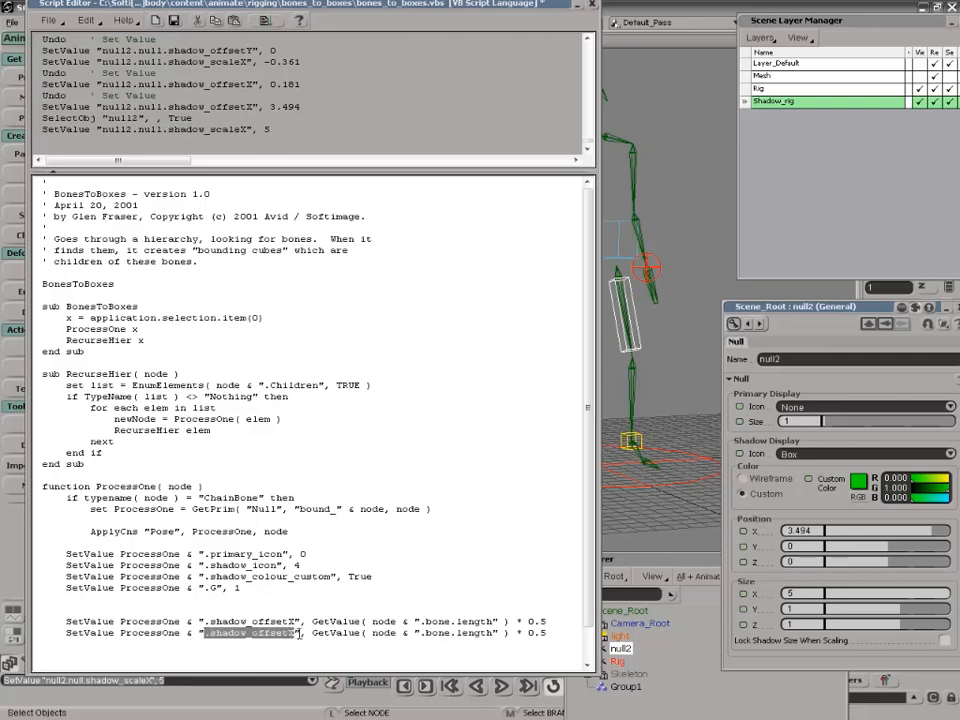
key(ctrl+v)
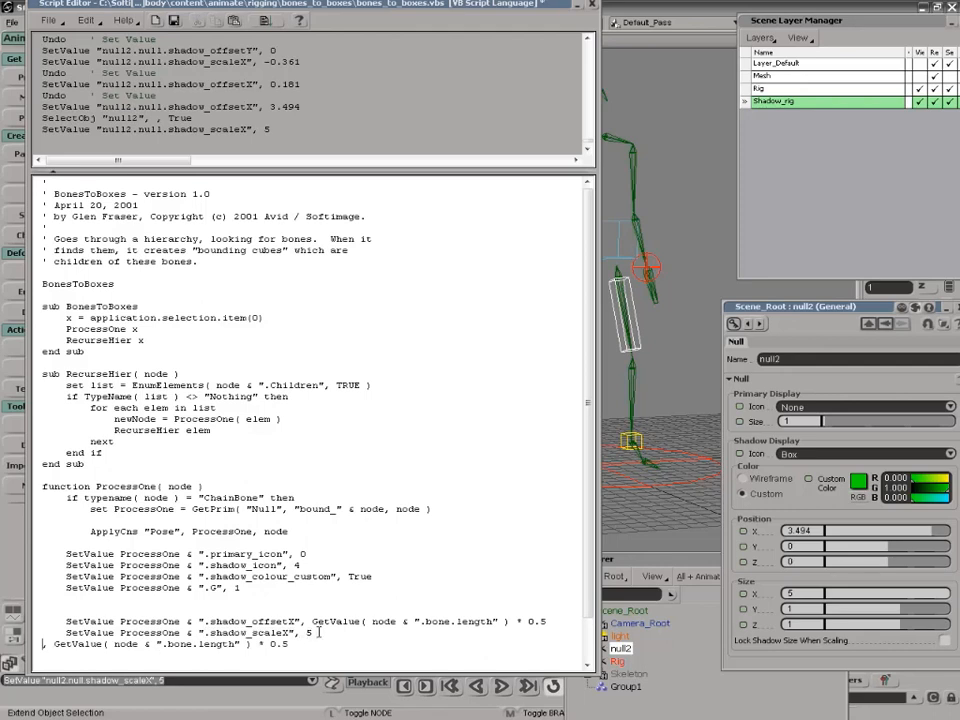
key(Delete)
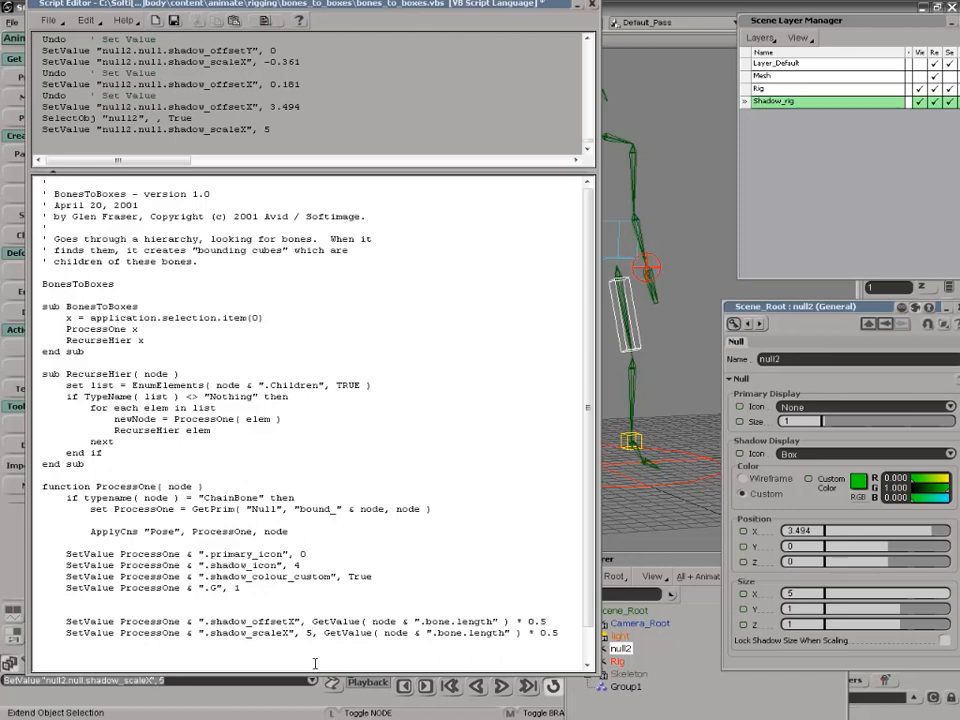
key(BackSpace)
key(BackSpace)
key(BackSpace)
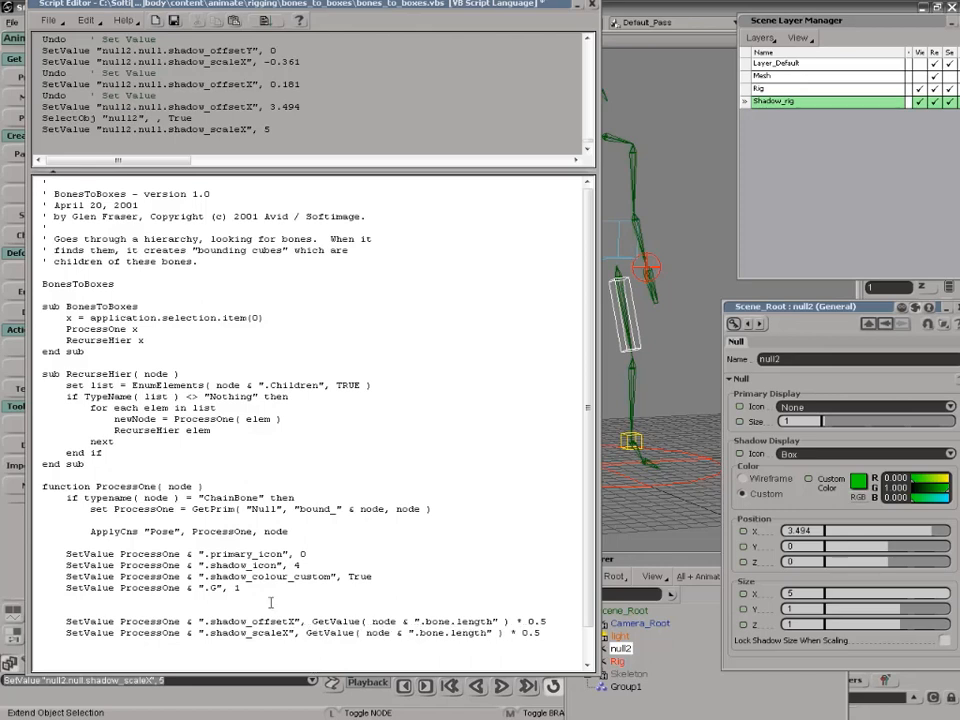
- Remove the * 0.5 multiplier from the .shadow_scaleX line so it uses the full bone length
key(BackSpace)
key(BackSpace)
key(BackSpace)
key(BackSpace)
key(BackSpace)
key(BackSpace)
- Delete the test null null2 from the thigh bone
click(662, 364)
click(640, 347)
key(Delete)
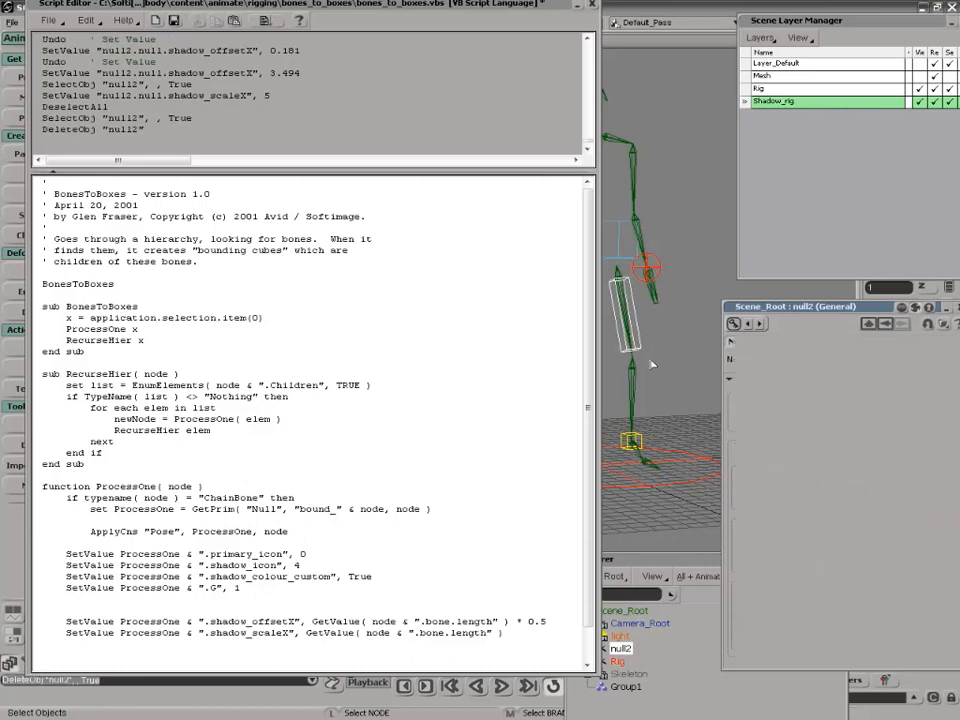
- Select the Rig null and run the edited Bones To Boxes script on its hierarchy
drag(510, 4, 415, 6)
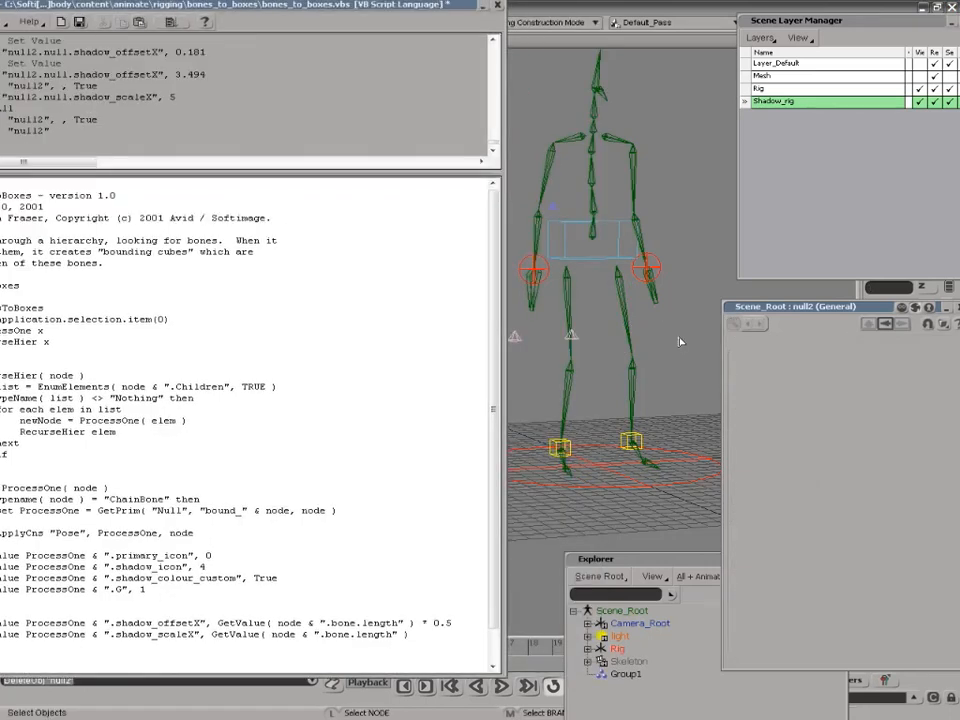
click(617, 648)
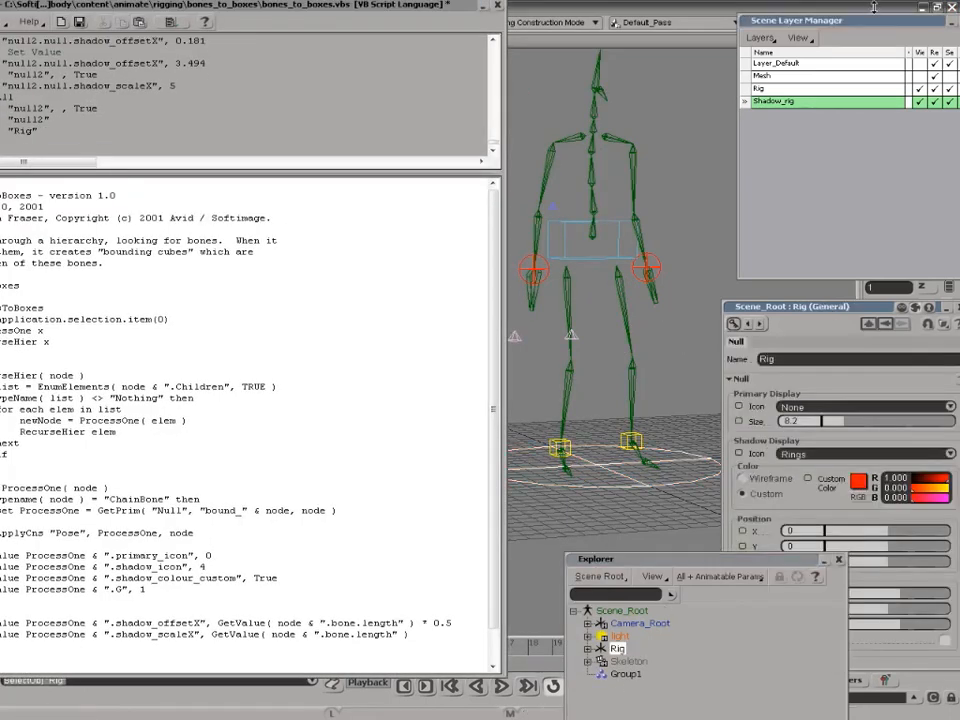
click(176, 22)
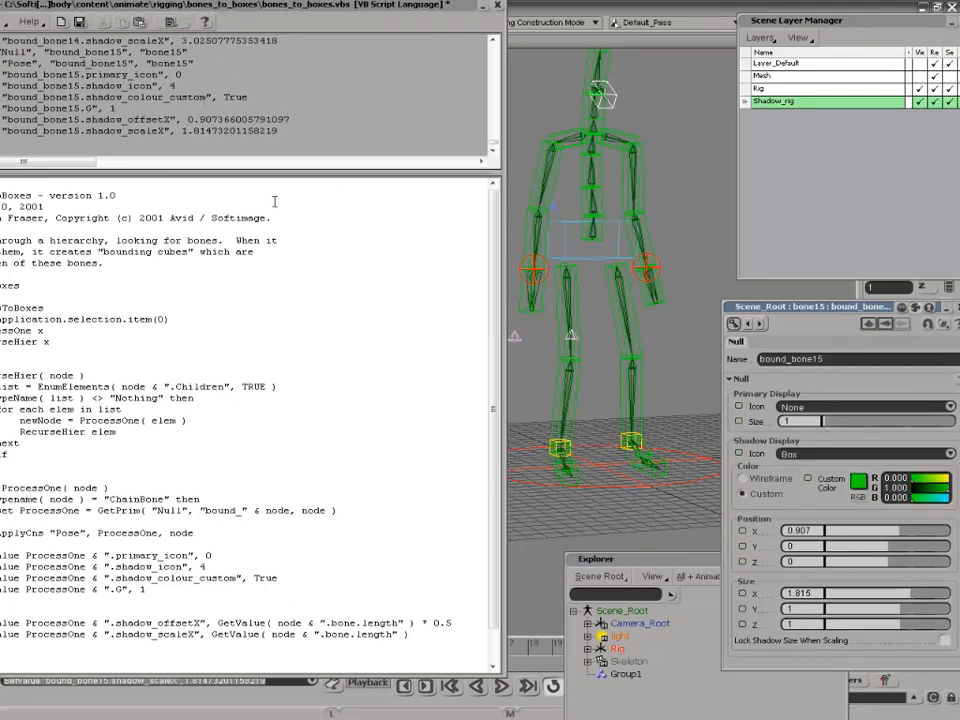
- Turn off view visibility for the Rig layer to isolate the generated shadow boxes
key(s)
middle_drag(621, 274, 619, 257)
right_drag(619, 257, 609, 327)
middle_drag(609, 327, 657, 234)
right_drag(611, 270, 666, 239)
drag(606, 291, 550, 301)
mouse_move(632, 292)
right_down()
mouse_move(643, 294)
mouse_move(628, 302)
right_up()
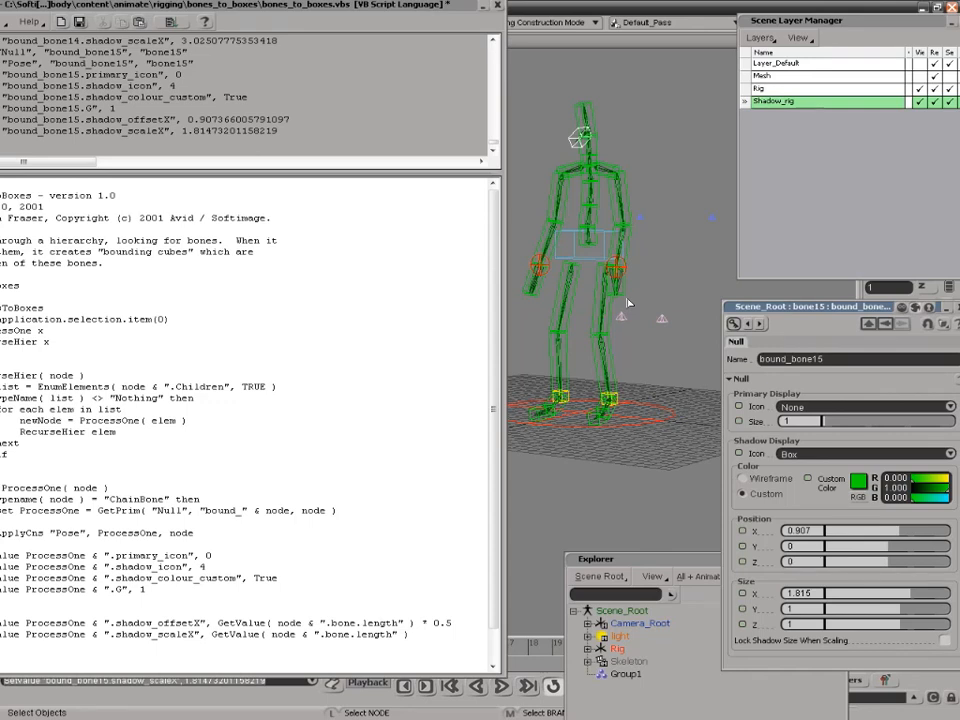
click(918, 90)
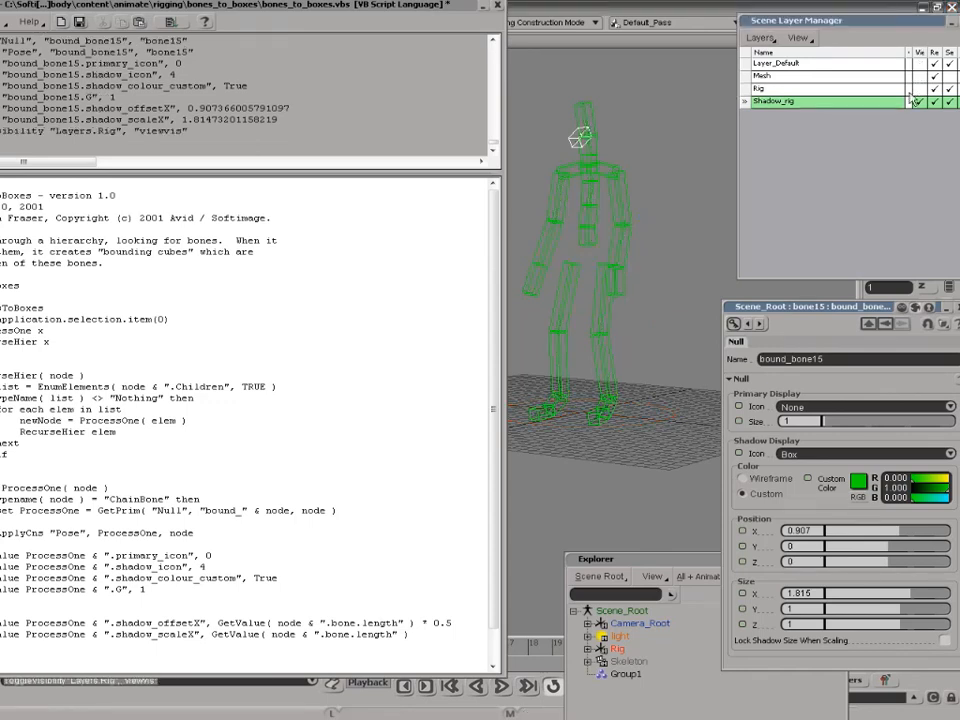
- Turn view visibility for the Rig layer back on
key(s)
right_drag(603, 334, 626, 341)
click(917, 89)
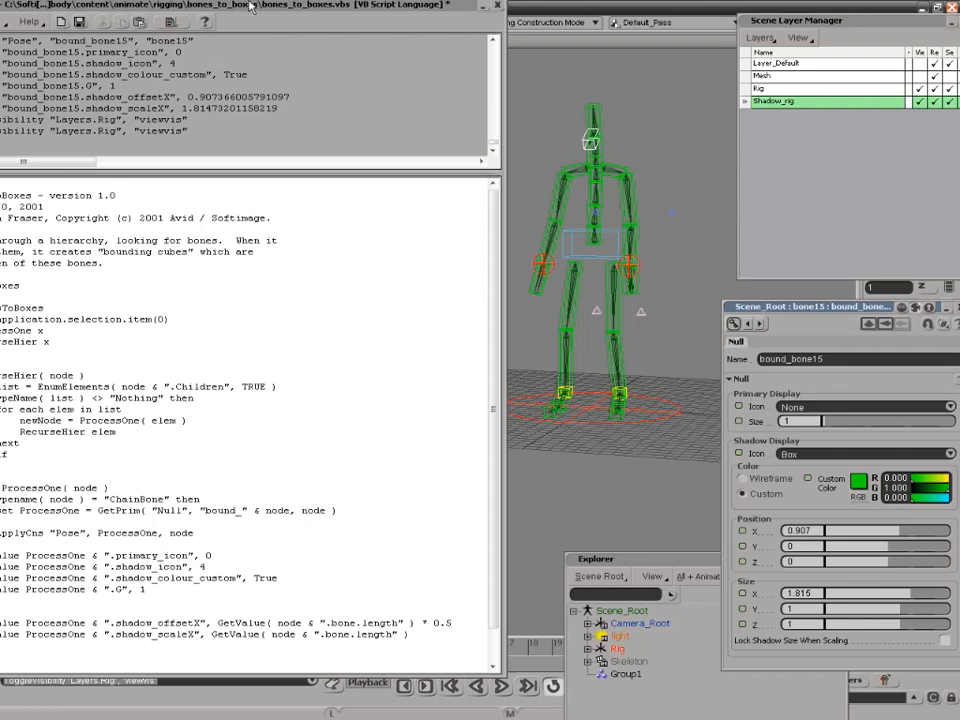
- Save the edited script as Bones_to_Nulls.vbs in the DB_Creature_Rigging project's Scripts folder, replacing the existing file
drag(257, 6, 572, 22)
click(266, 37)
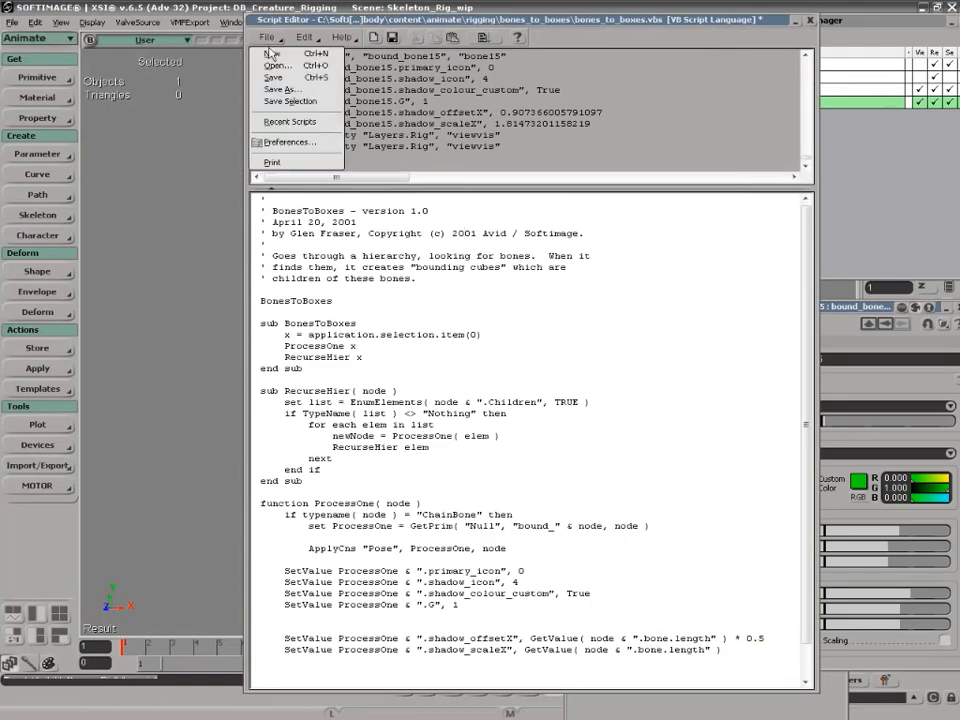
click(281, 89)
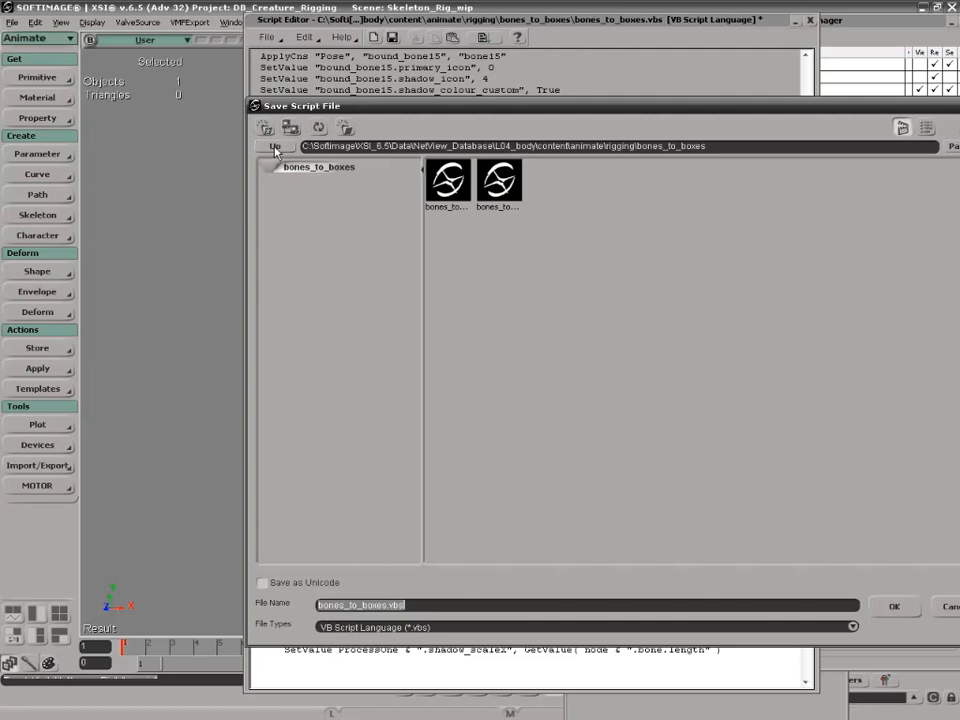
drag(665, 105, 556, 98)
click(861, 139)
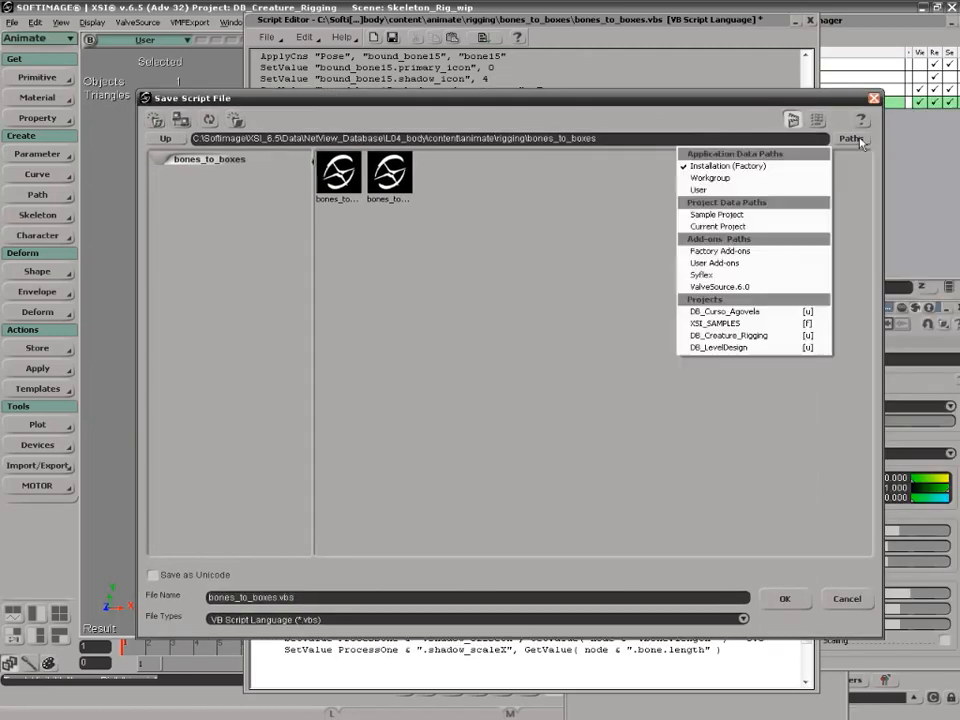
click(745, 336)
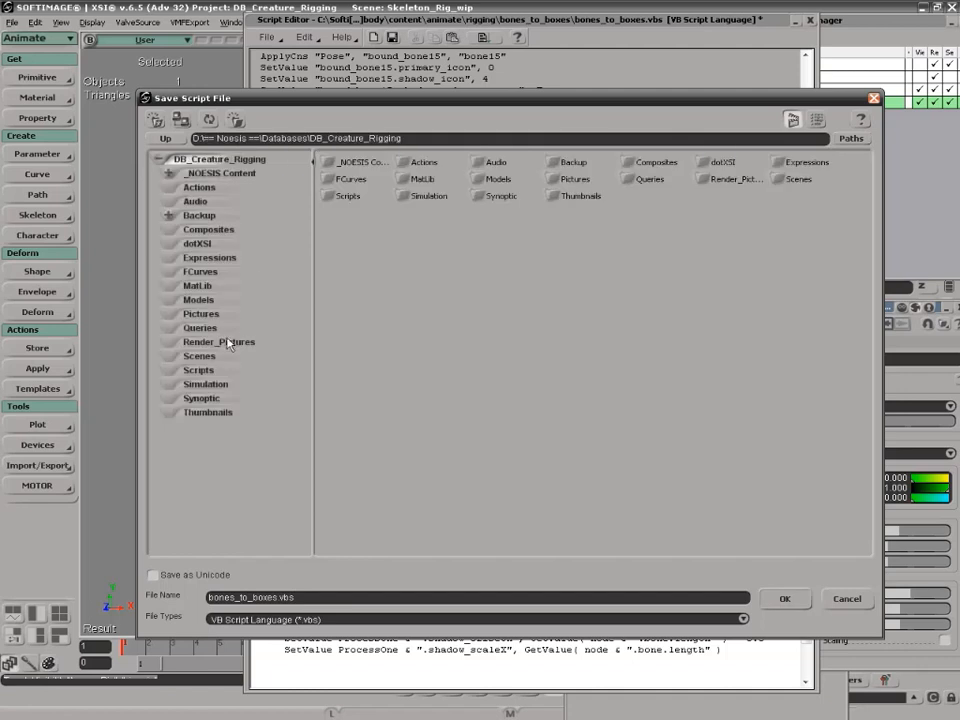
click(198, 371)
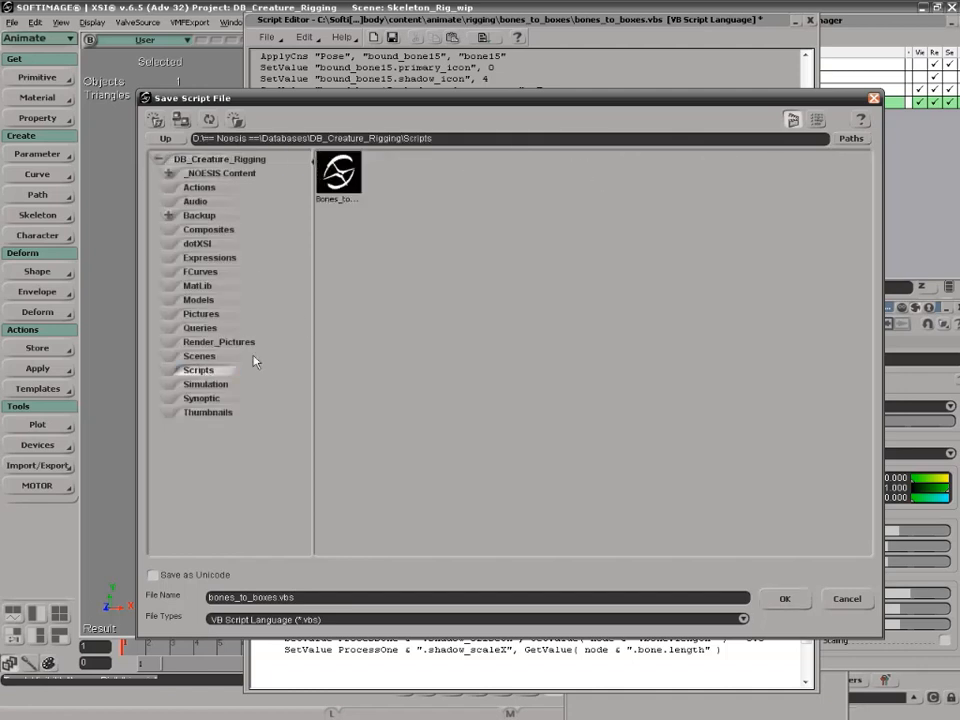
click(338, 175)
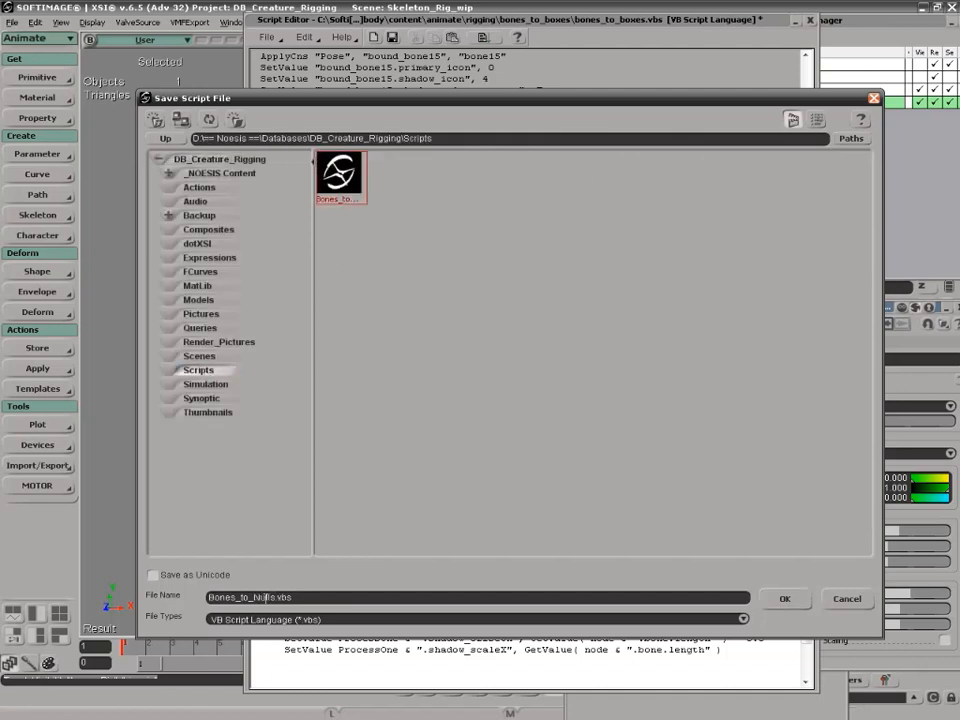
click(785, 598)
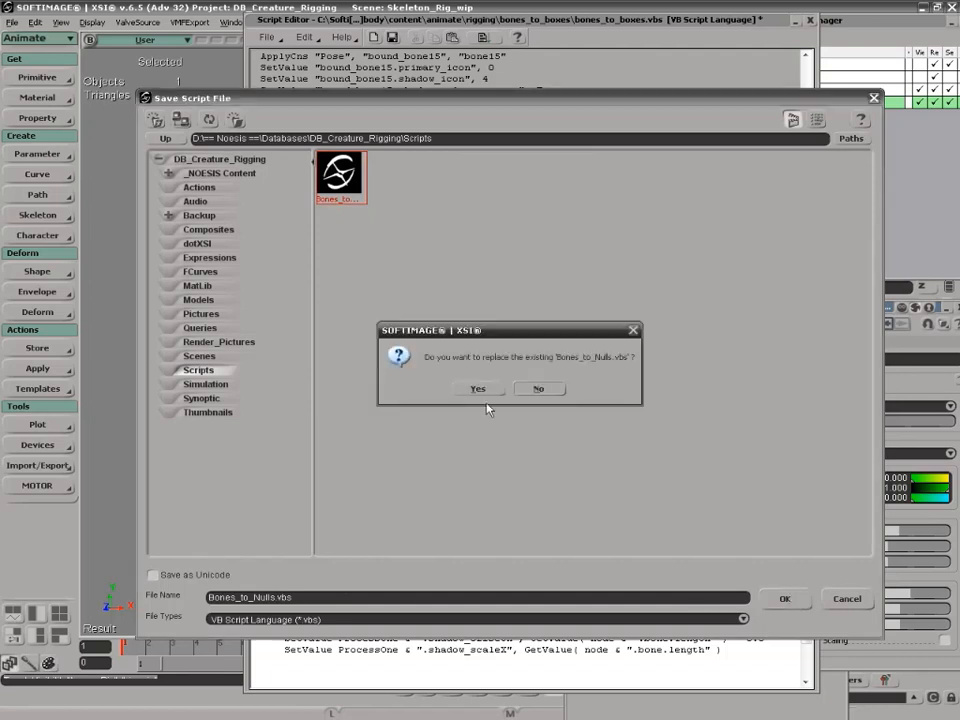
click(477, 389)
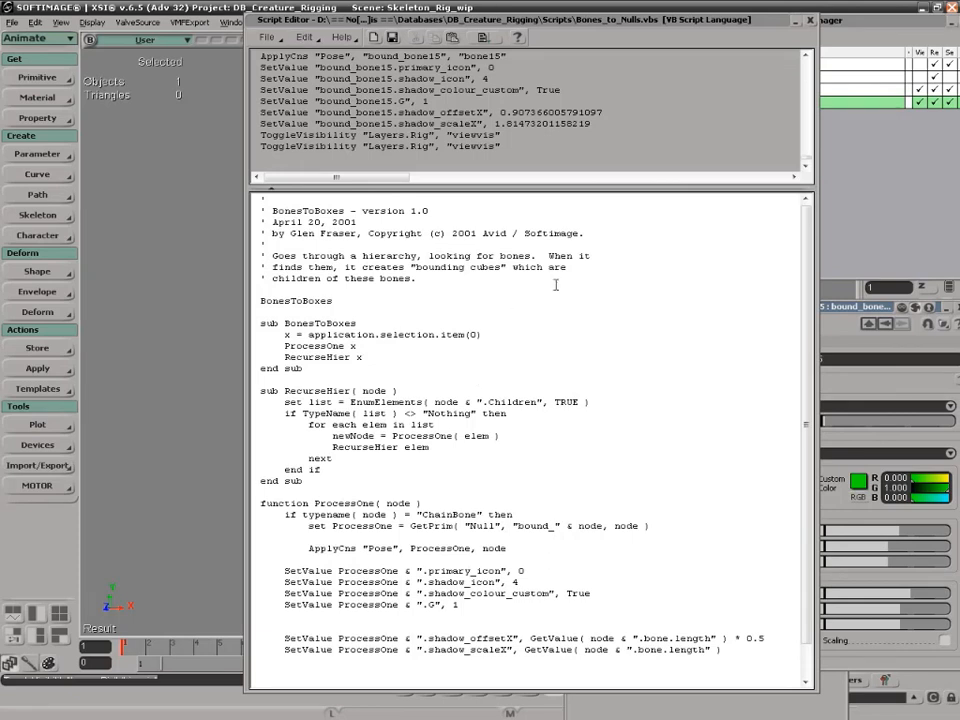
- Close the script editor, null properties and explorer windows, and clear the selection
click(828, 20)
drag(687, 24, 601, 24)
click(721, 20)
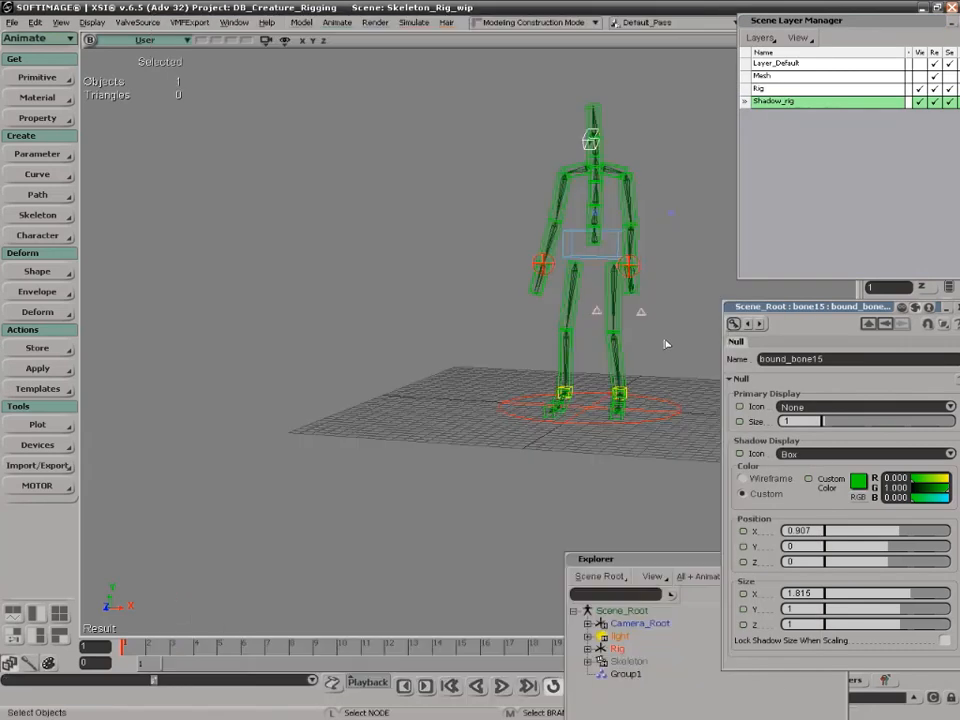
drag(866, 311, 618, 363)
click(791, 305)
key(s)
middle_drag(618, 363, 602, 334)
right_drag(602, 334, 549, 339)
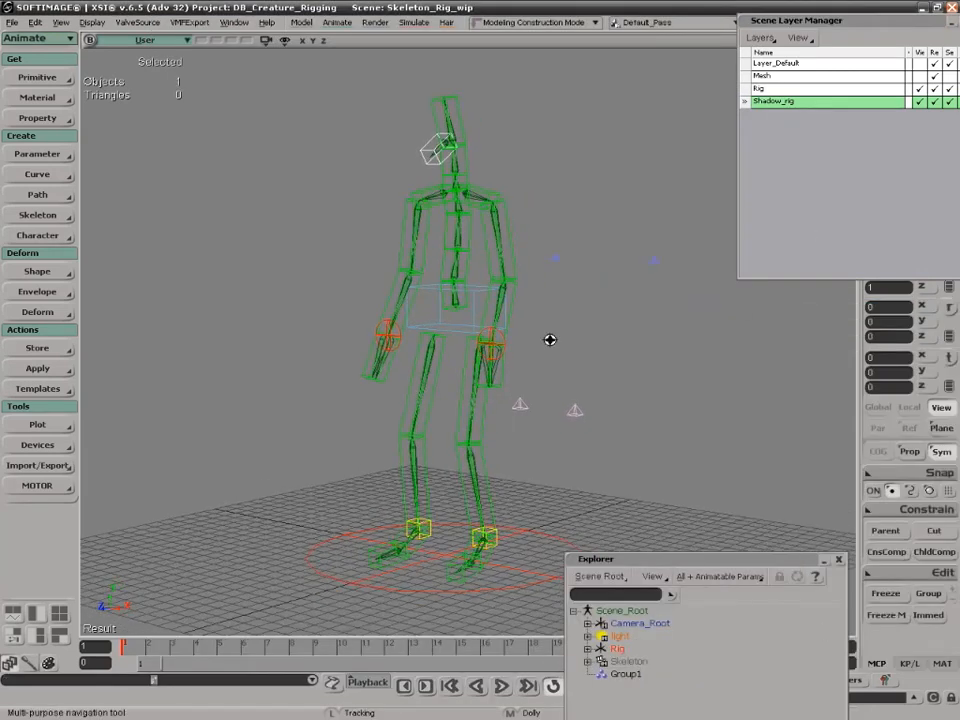
click(838, 564)
right_drag(838, 564, 709, 579)
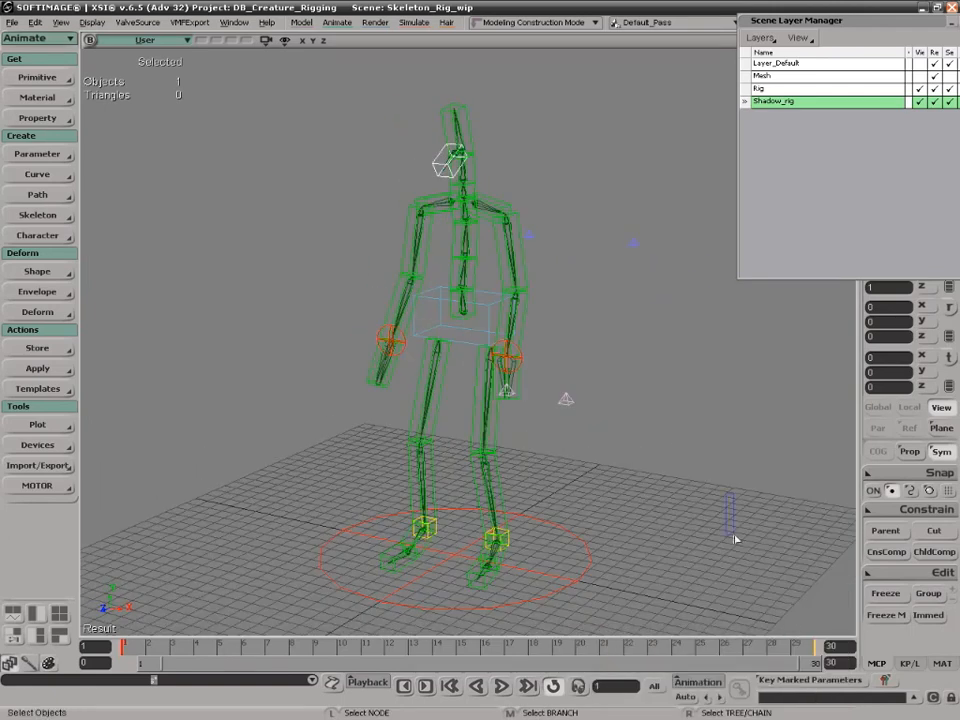
click(654, 393)
key(space)
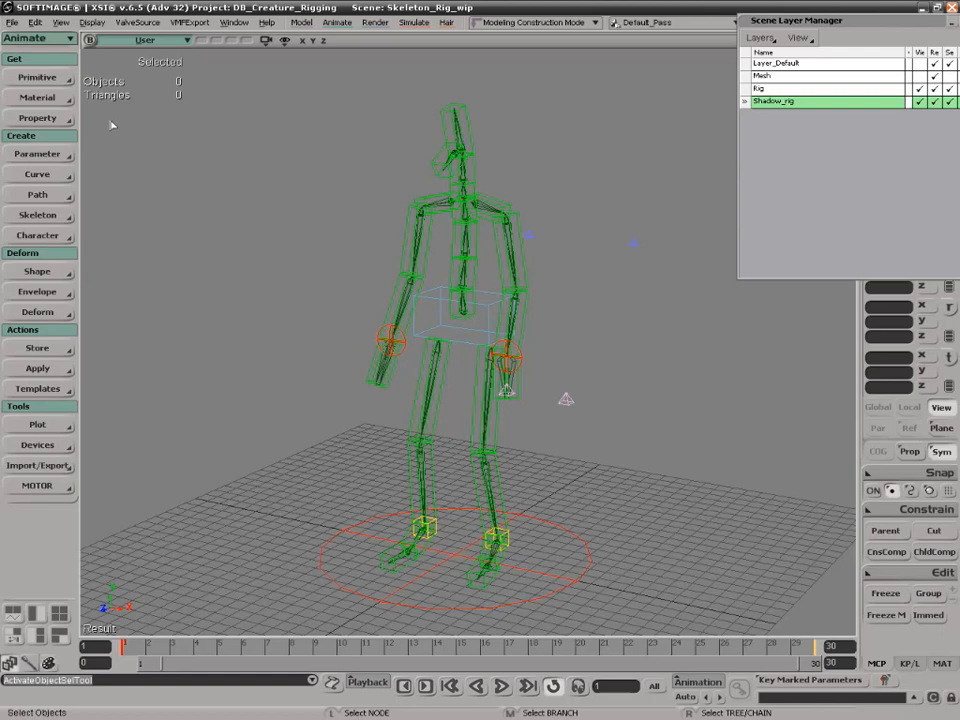
- Duplicate the shadow null at the base of the spine and remove all constraints from the copy
click(472, 319)
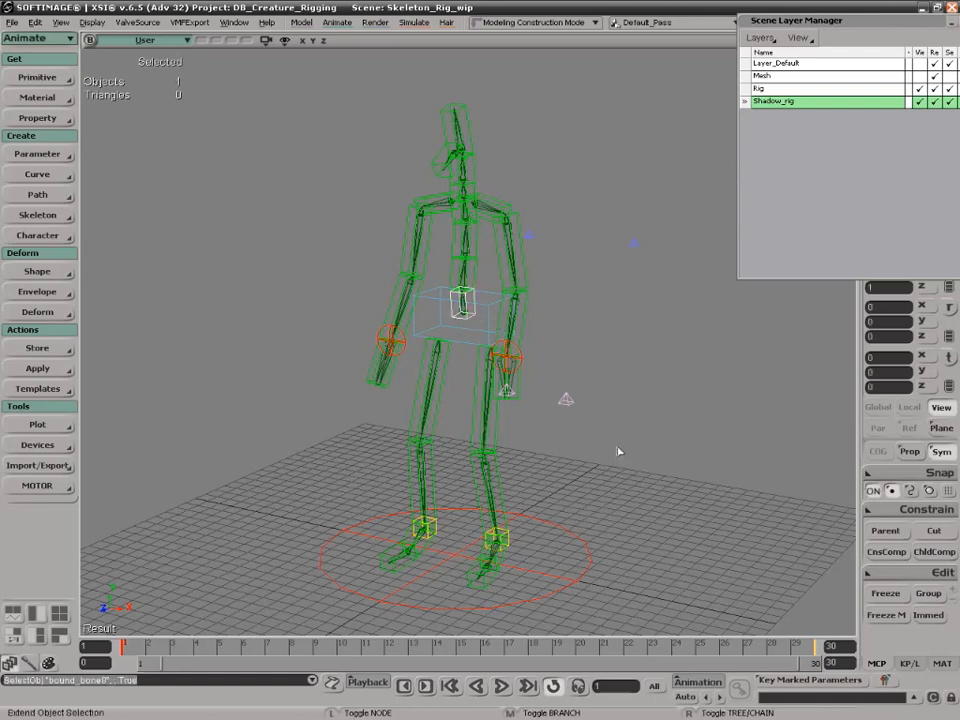
key(ctrl+d)
click(908, 512)
click(775, 428)
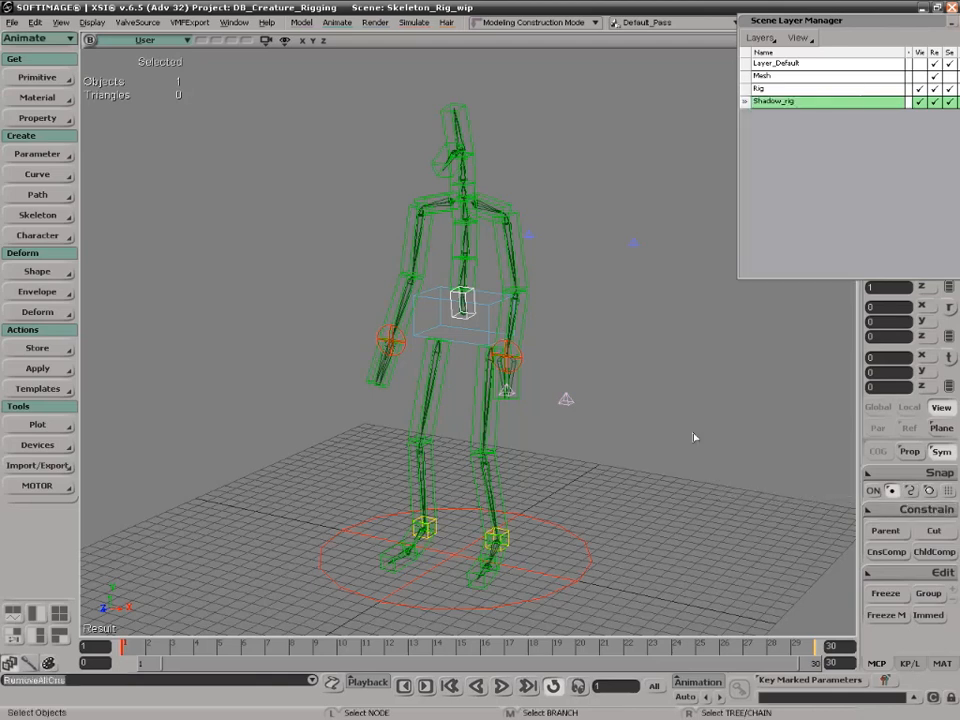
- Move the duplicated null away from the spine and pose-constrain it to the Pelvis control
key(v)
drag(378, 388, 448, 366)
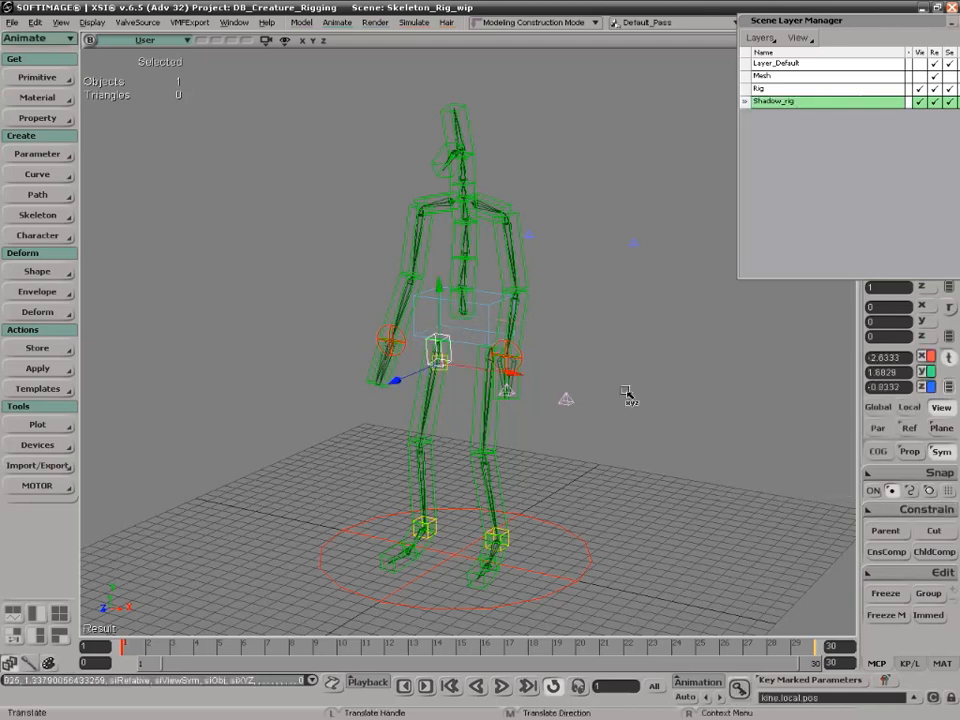
drag(907, 25, 781, 41)
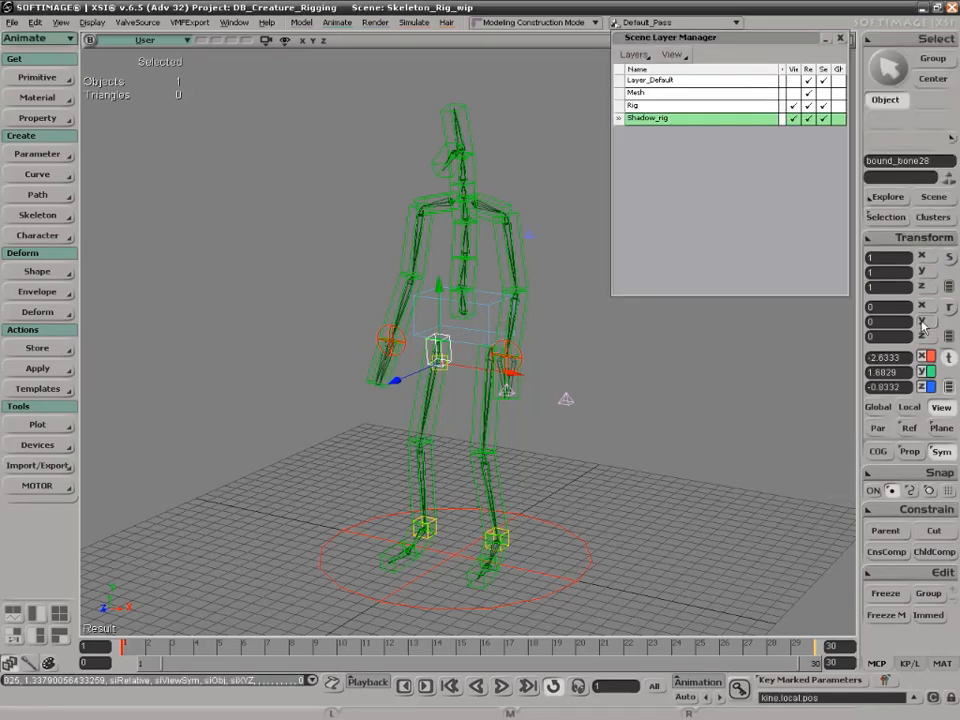
click(907, 245)
click(918, 509)
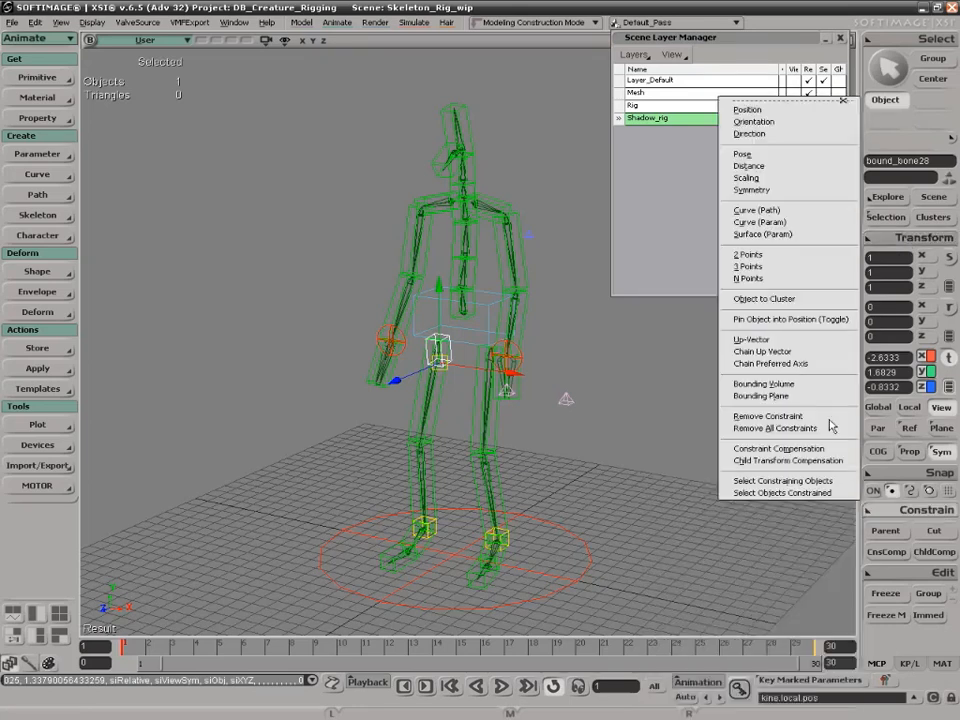
click(770, 155)
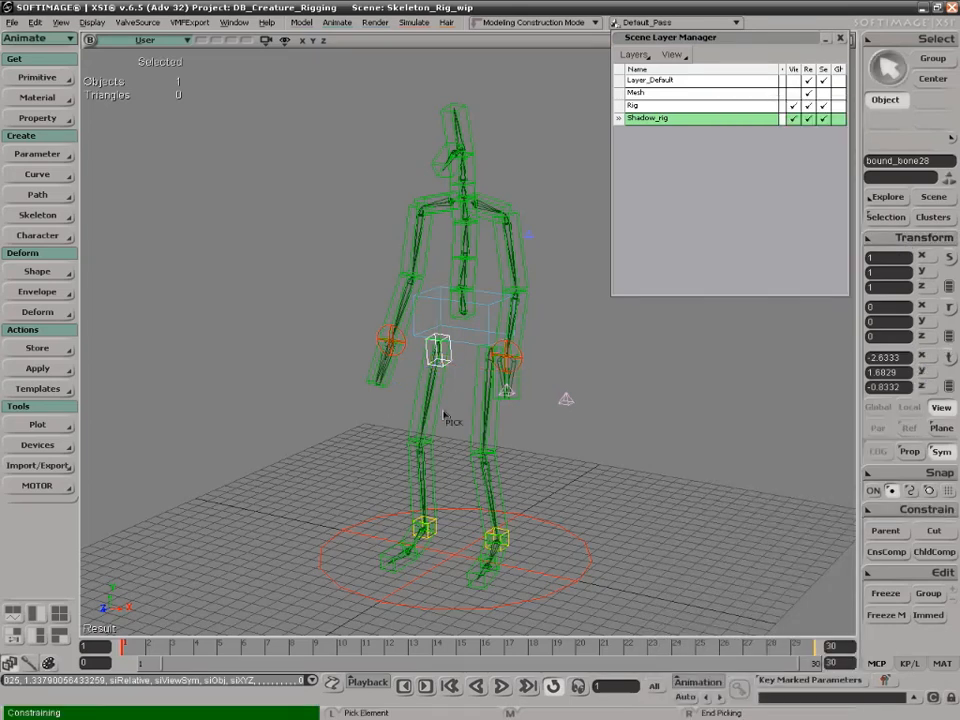
click(465, 350)
key(s)
mouse_move(472, 384)
right_down()
mouse_move(516, 379)
mouse_move(495, 373)
mouse_move(489, 383)
right_up()
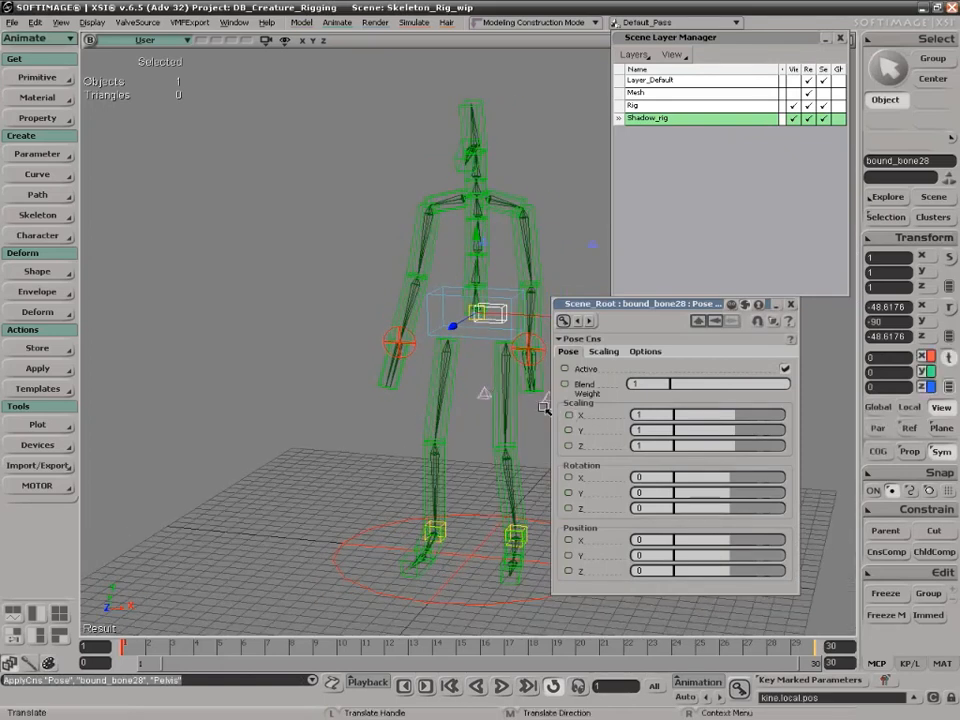
- Set the pelvis shadow null's shadow X position to 0 and deselect it
key(Return)
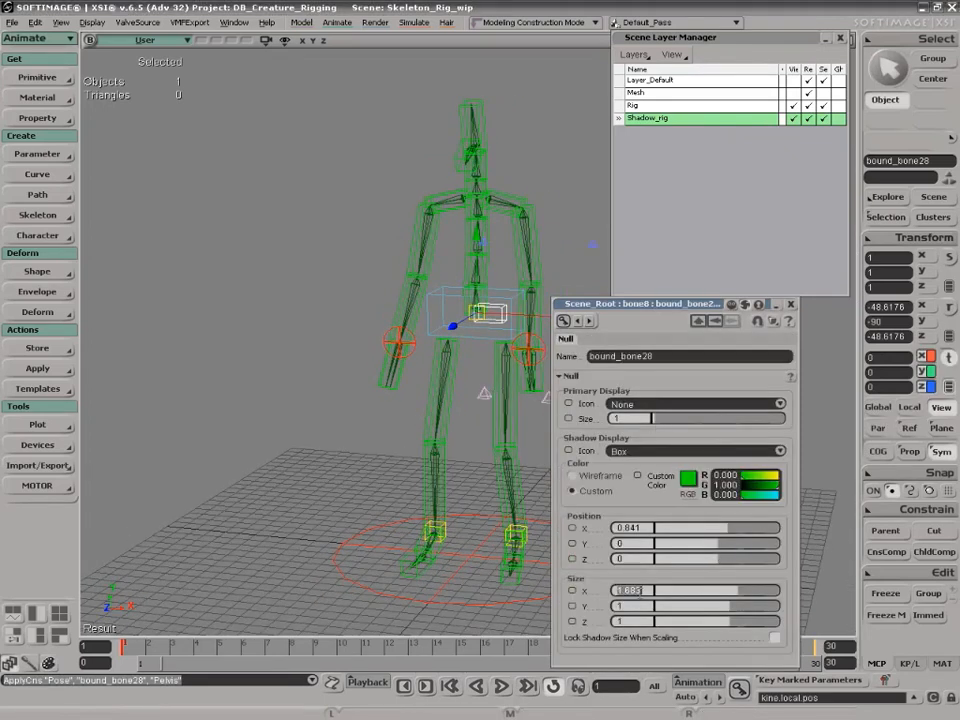
double_click(634, 531)
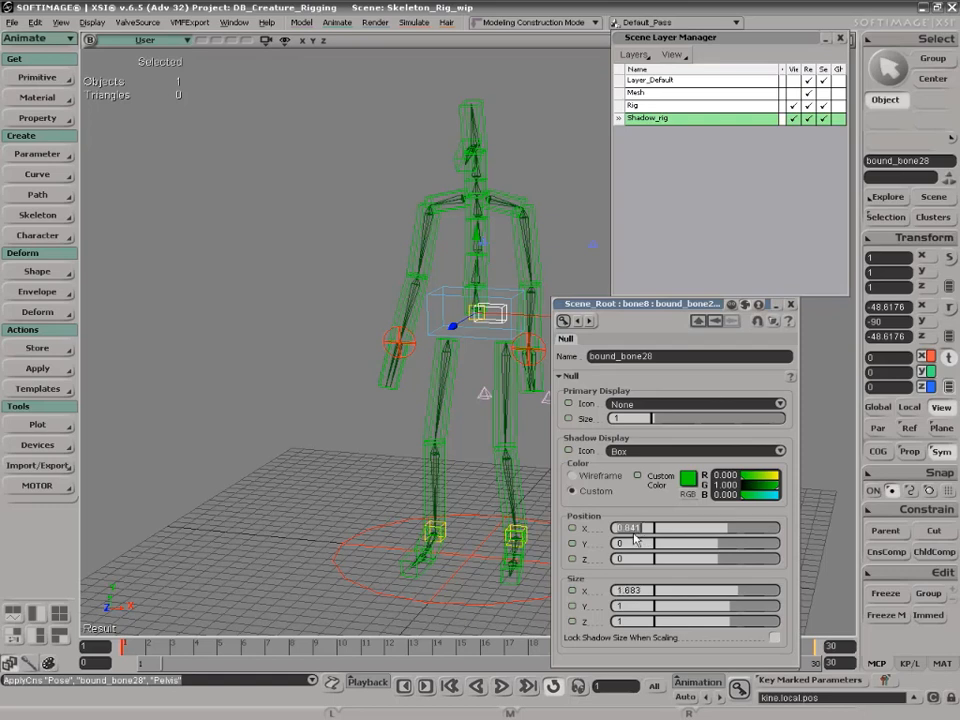
text(0)
key(Return)
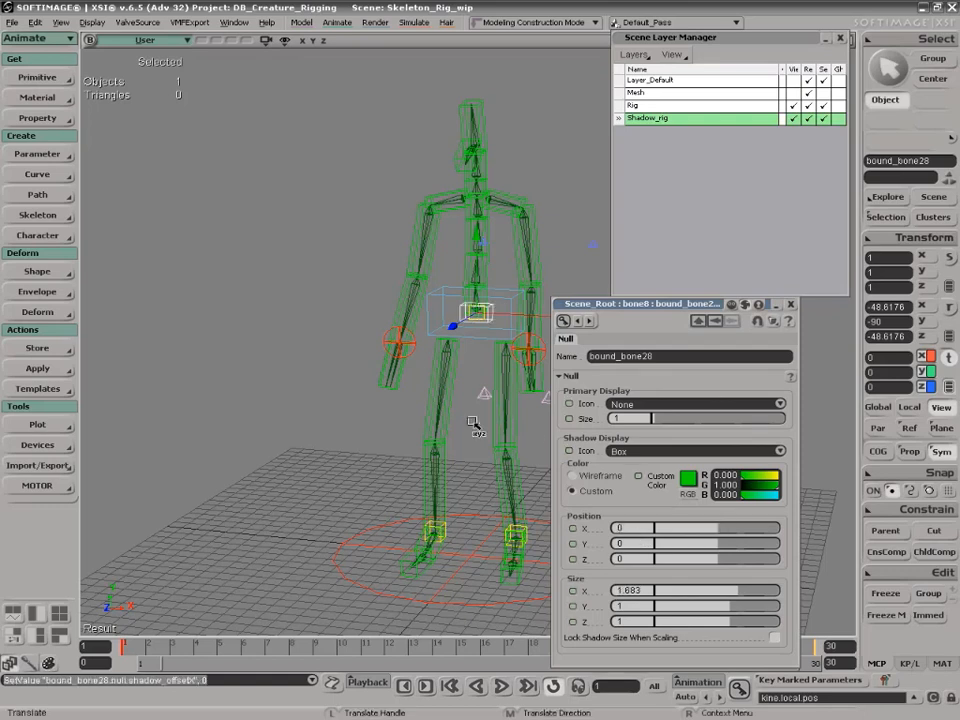
key(space)
click(585, 250)
- Change the pelvis shadow null's shadow icon to Rings
key(s)
right_drag(580, 260, 500, 282)
click(636, 451)
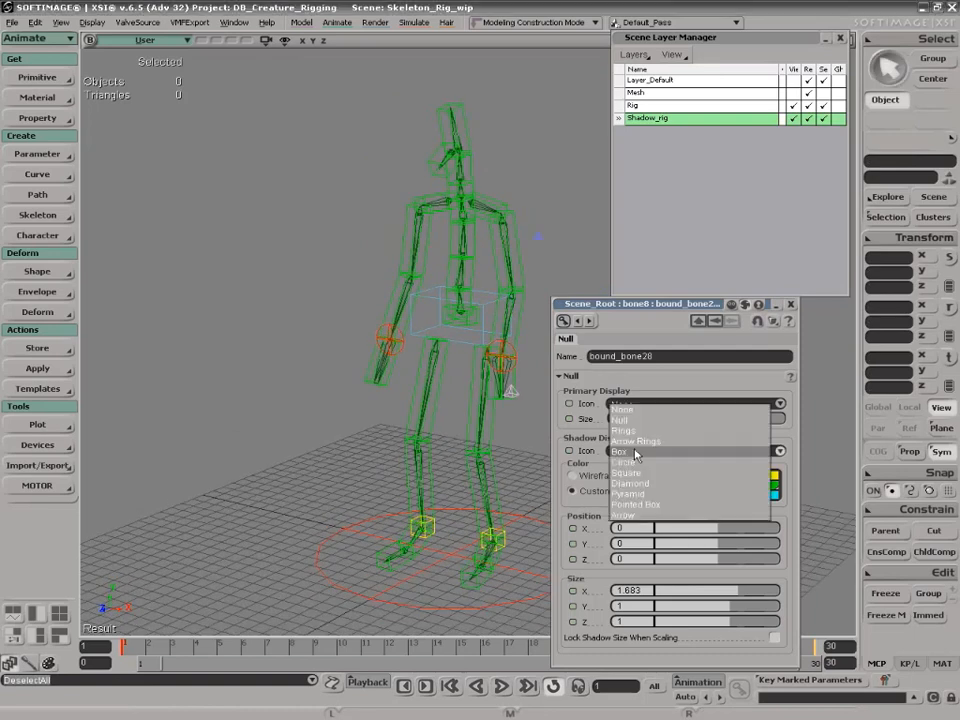
click(653, 431)
right_drag(446, 446, 523, 338)
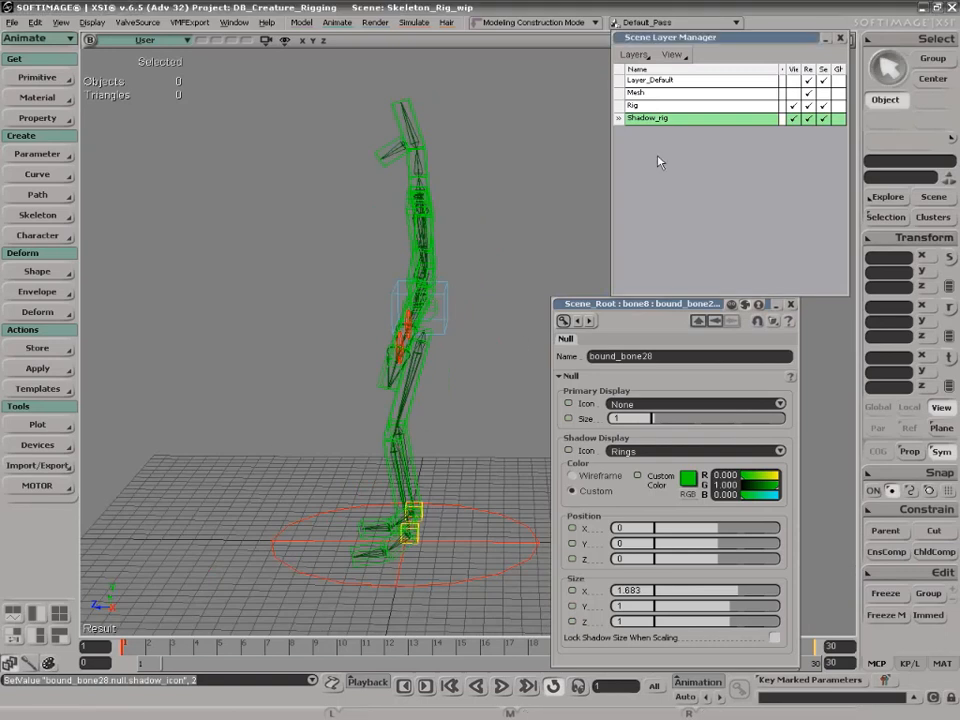
- Hide the Rig layer to inspect the complete shadow rig on its own, and show the layer again
click(793, 105)
right_drag(472, 246, 335, 180)
drag(266, 97, 538, 500)
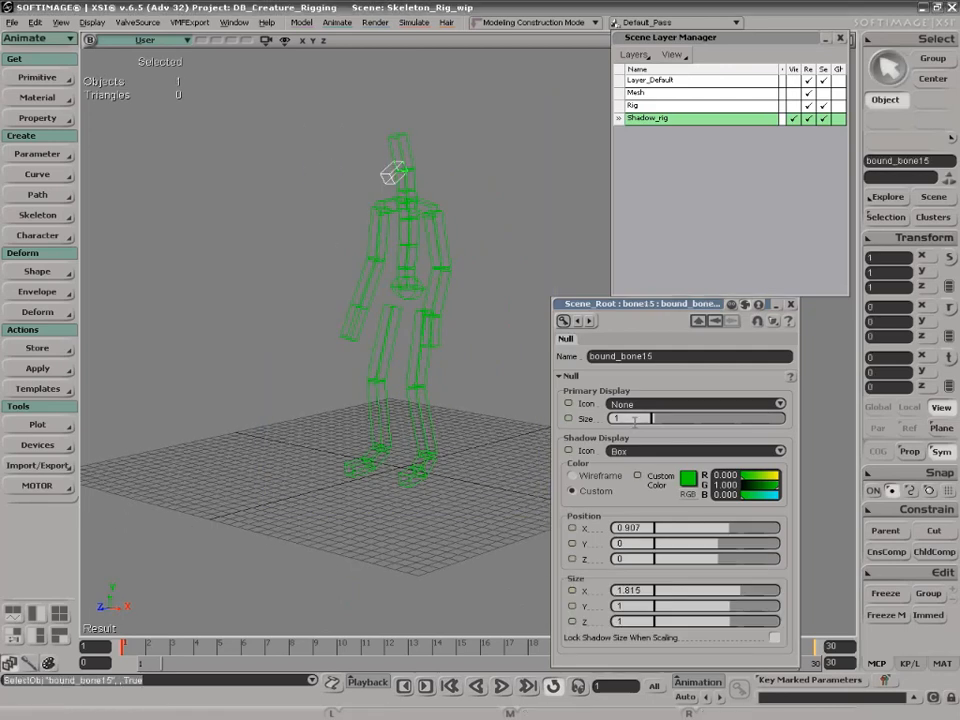
mouse_move(253, 82)
shift+mouse_down()
mouse_move(536, 589)
mouse_move(535, 527)
shift+mouse_up()
click(521, 495)
key(s)
right_drag(491, 435, 482, 375)
key(a)
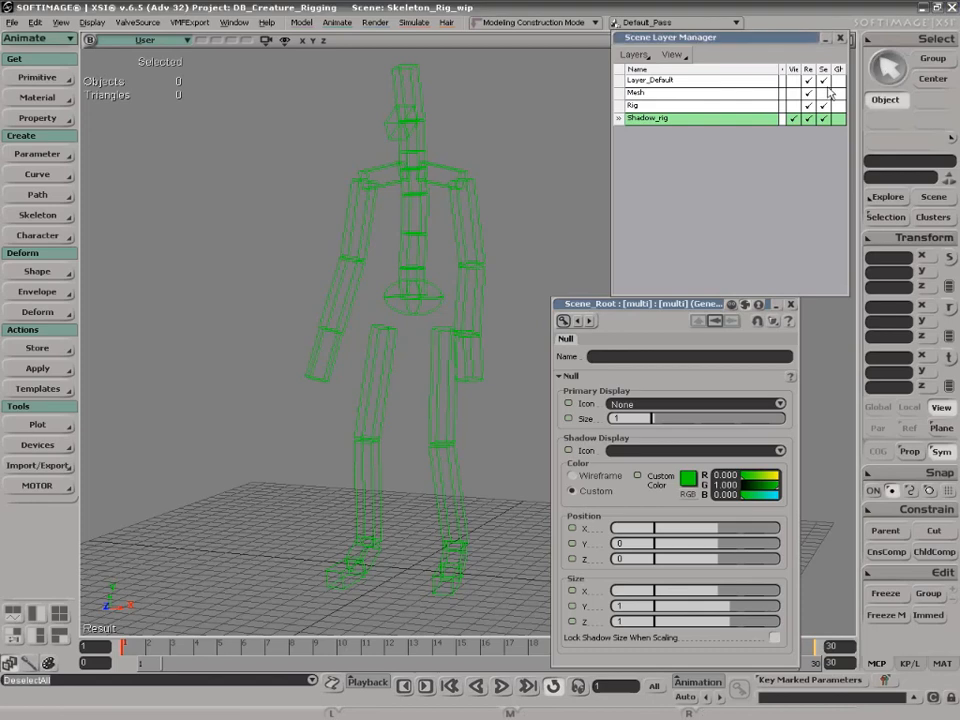
click(792, 106)
- Set the primary display size of both red wrist control nulls to 2
key(s)
mouse_move(455, 534)
right_down()
mouse_move(482, 536)
mouse_move(452, 540)
right_up()
middle_drag(452, 540, 394, 557)
drag(394, 557, 426, 367)
key(space)
click(353, 226)
shift+click(507, 219)
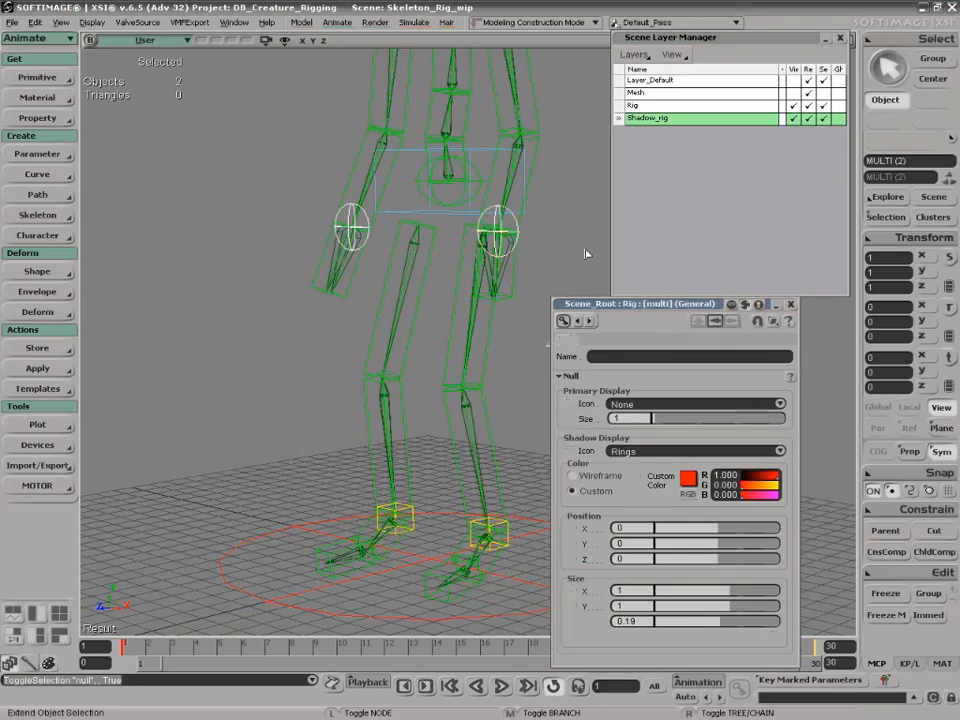
drag(634, 418, 652, 418)
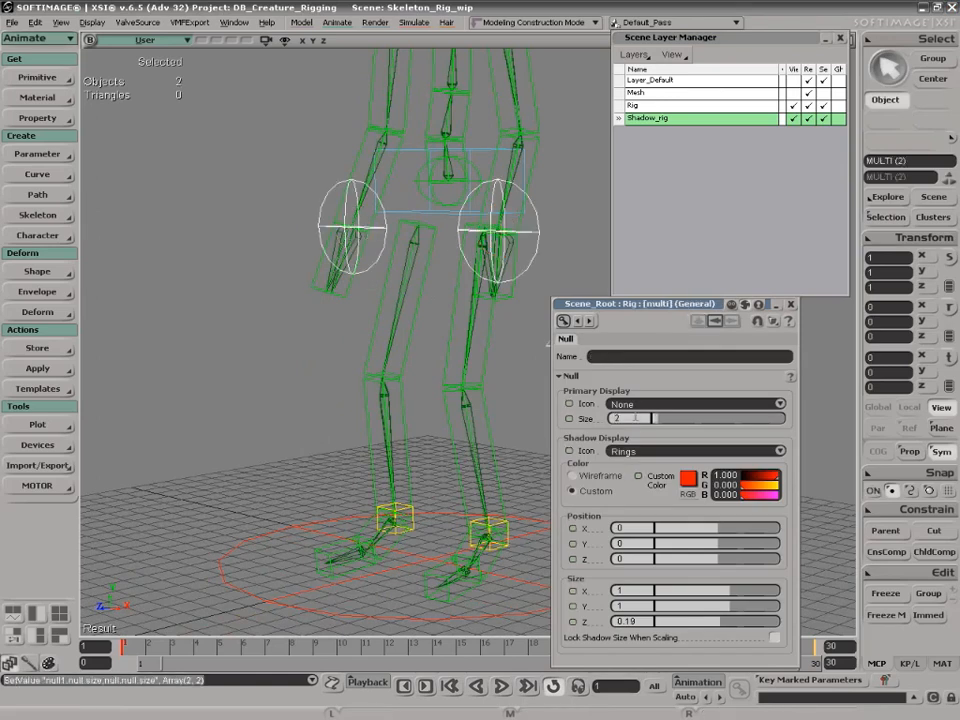
- Set the primary display size of both yellow ankle control nulls to 2 and clear the selection
key(space)
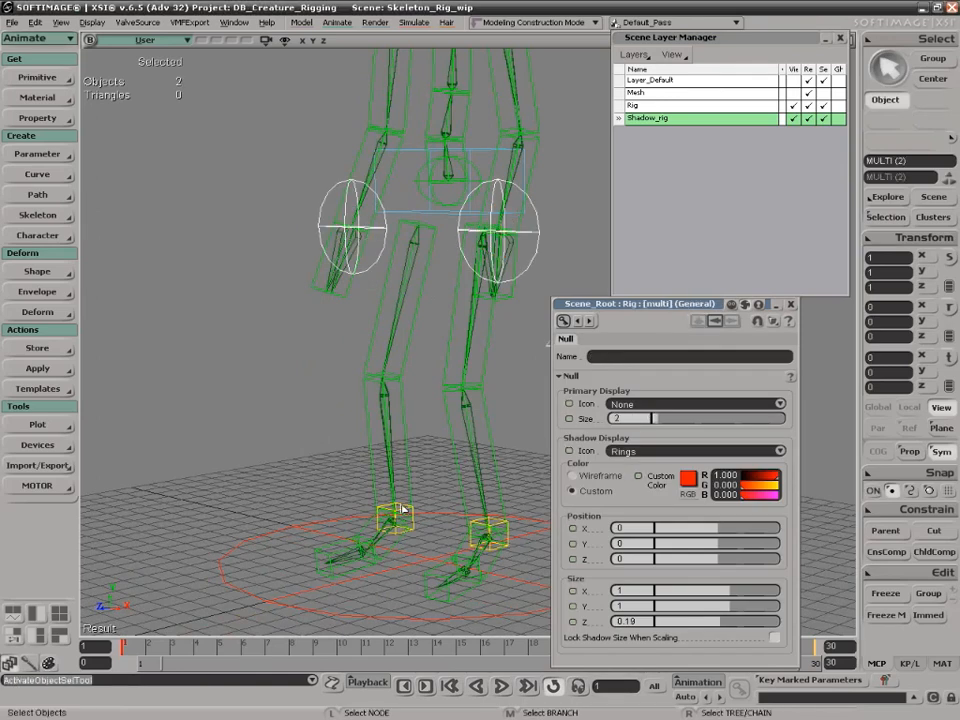
click(493, 527)
shift+click(498, 524)
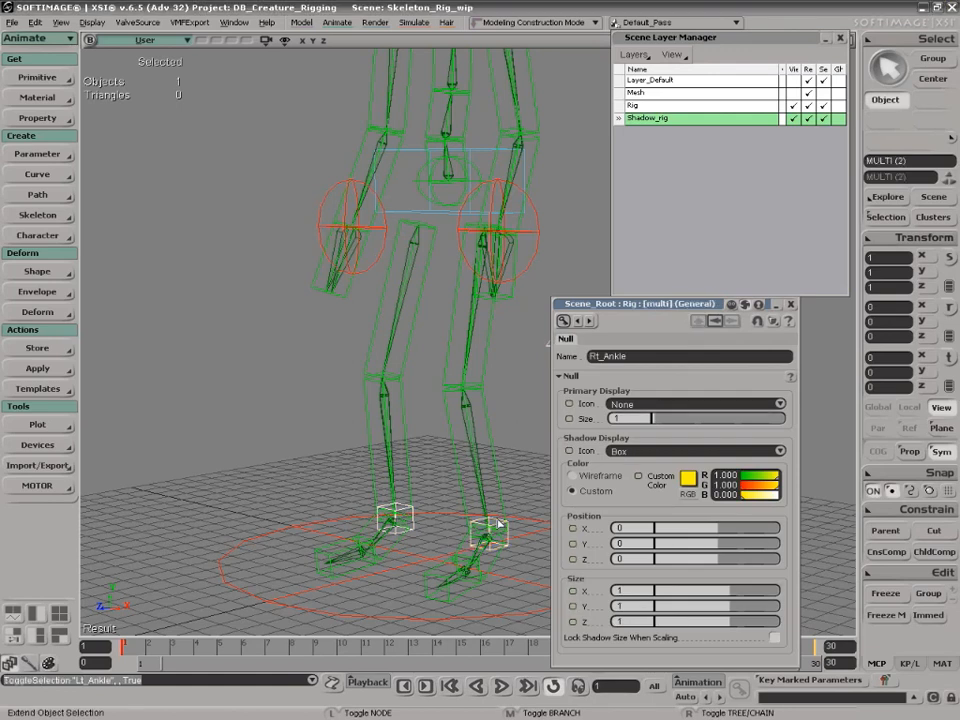
text(2)
key(Return)
key(space)
click(521, 403)
key(a)
middle_drag(468, 370, 410, 377)
right_drag(410, 380, 413, 416)
key(space)
click(530, 250)
- Examine the scene hierarchy in the schematic view with its nodes rearranged, and close the view
key(s)
key(9)
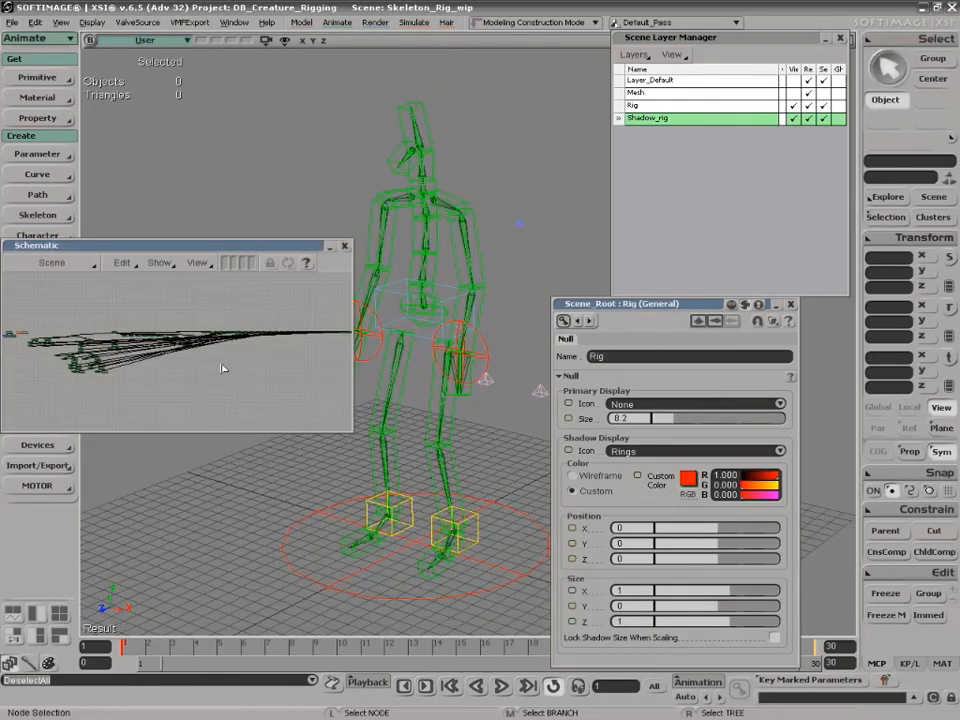
key(ctrl+r)
key(z)
mouse_move(177, 369)
mouse_down()
mouse_move(259, 362)
mouse_move(185, 369)
mouse_up()
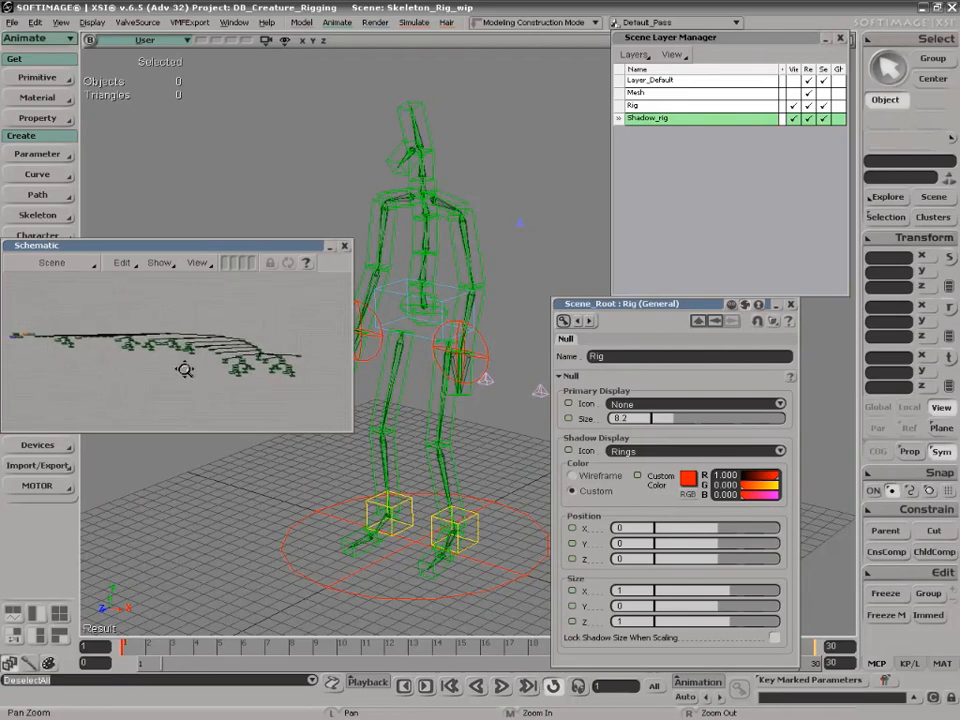
key(space)
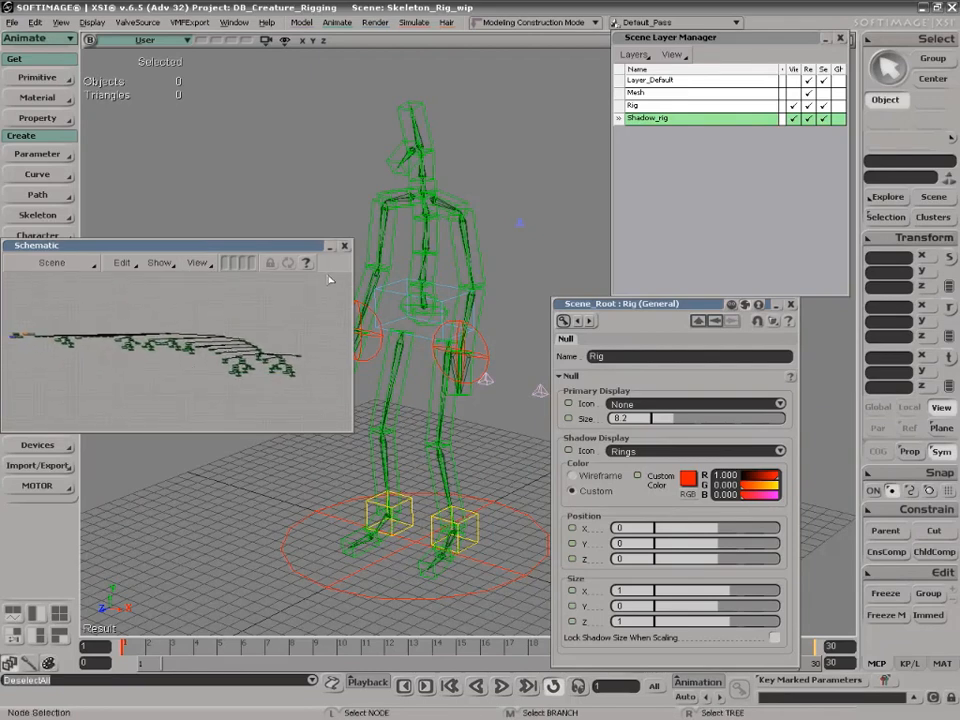
key(9)
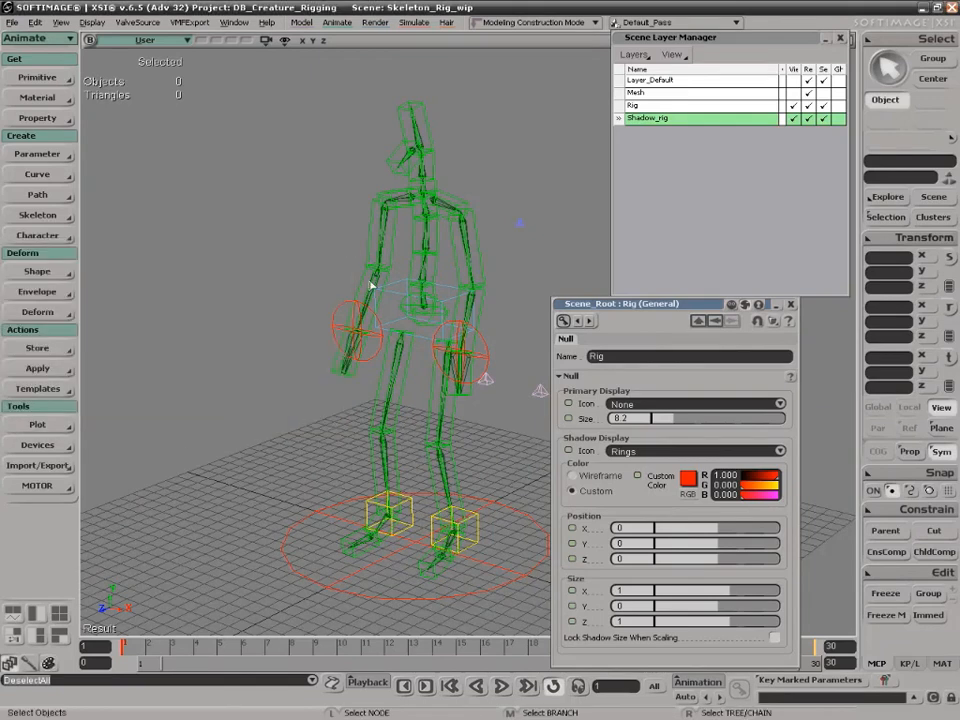
- Select all objects in the Shadow_rig layer and cut them from their parents in the hierarchy
click(384, 383)
click(781, 160)
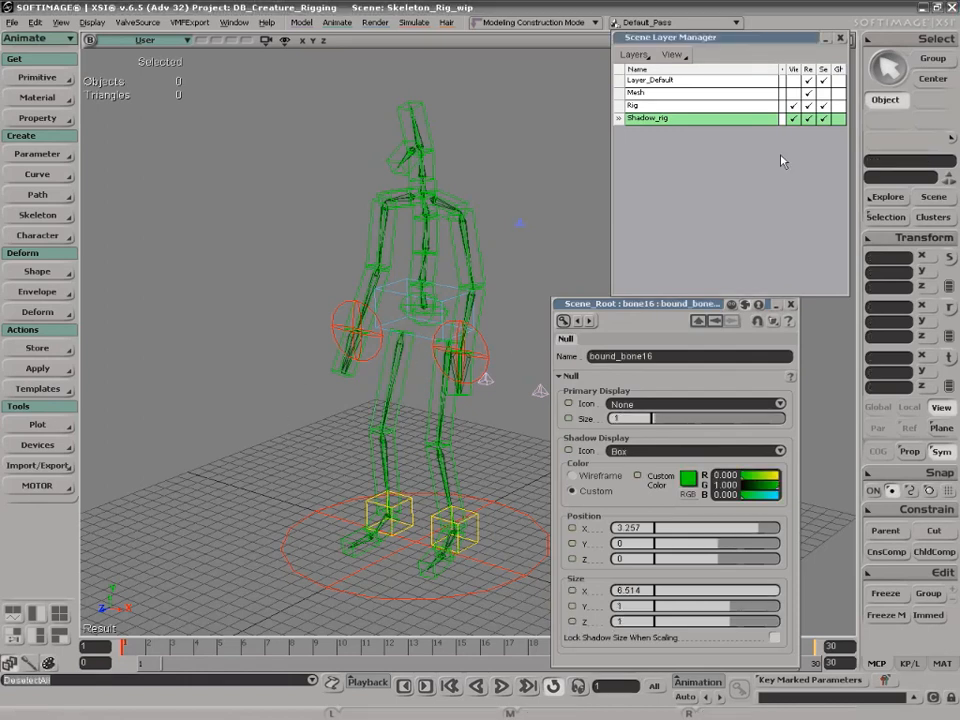
right_click(621, 119)
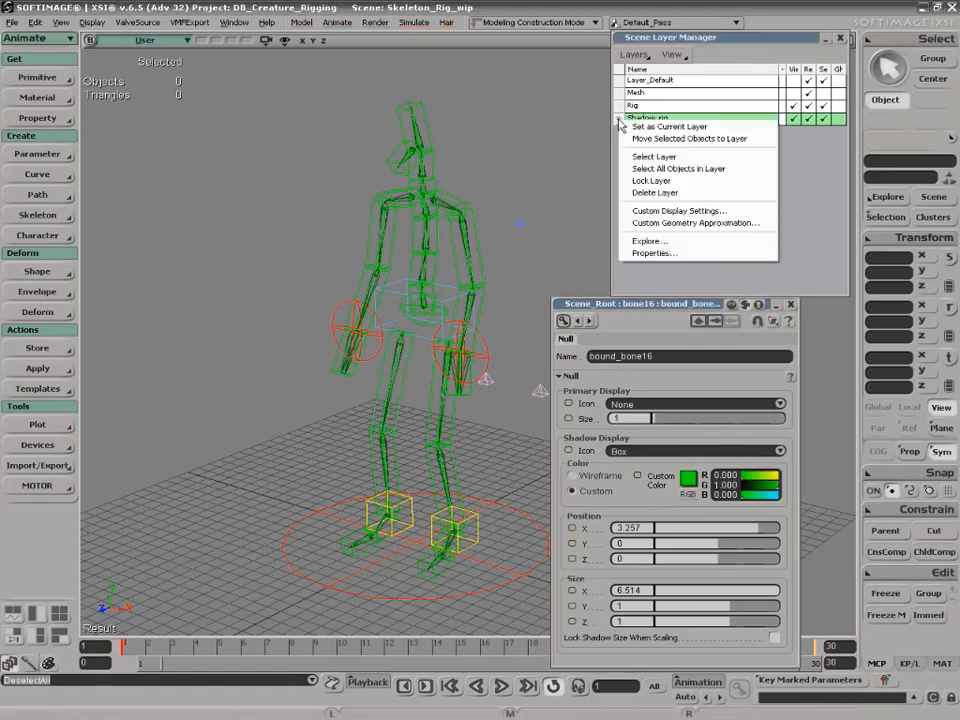
click(706, 169)
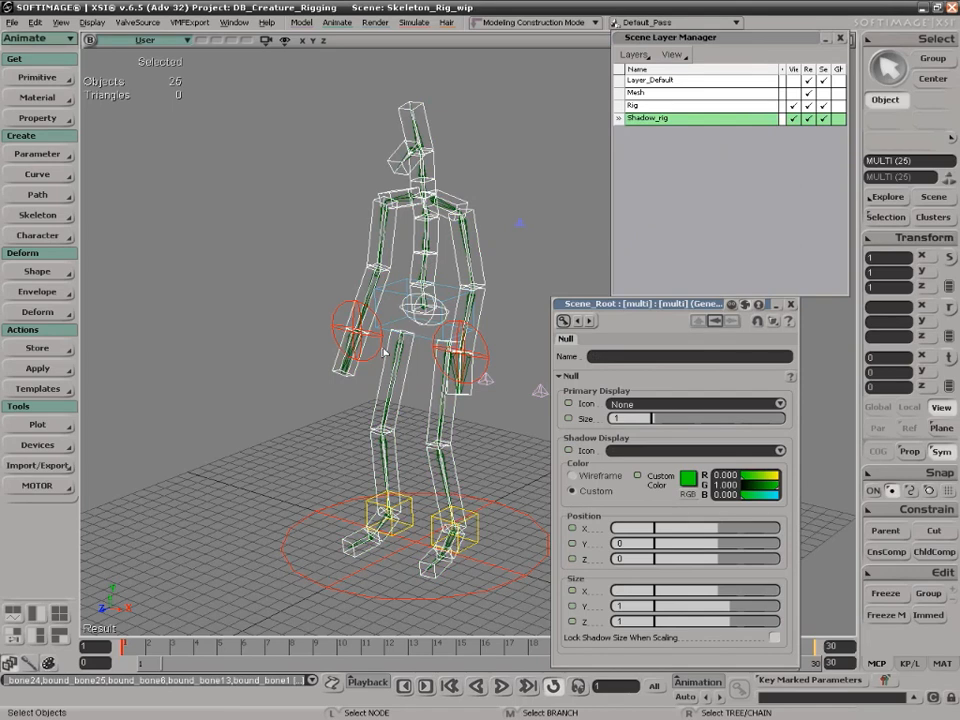
key(9)
scroll(252, 365, up, 1)
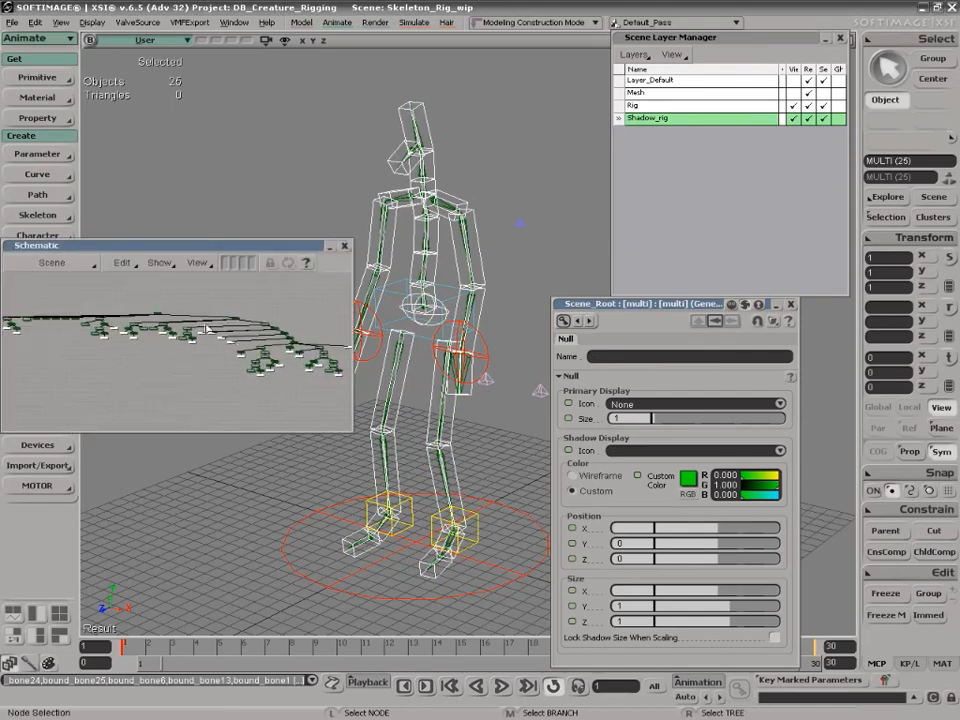
key(s)
drag(246, 392, 196, 389)
click(935, 535)
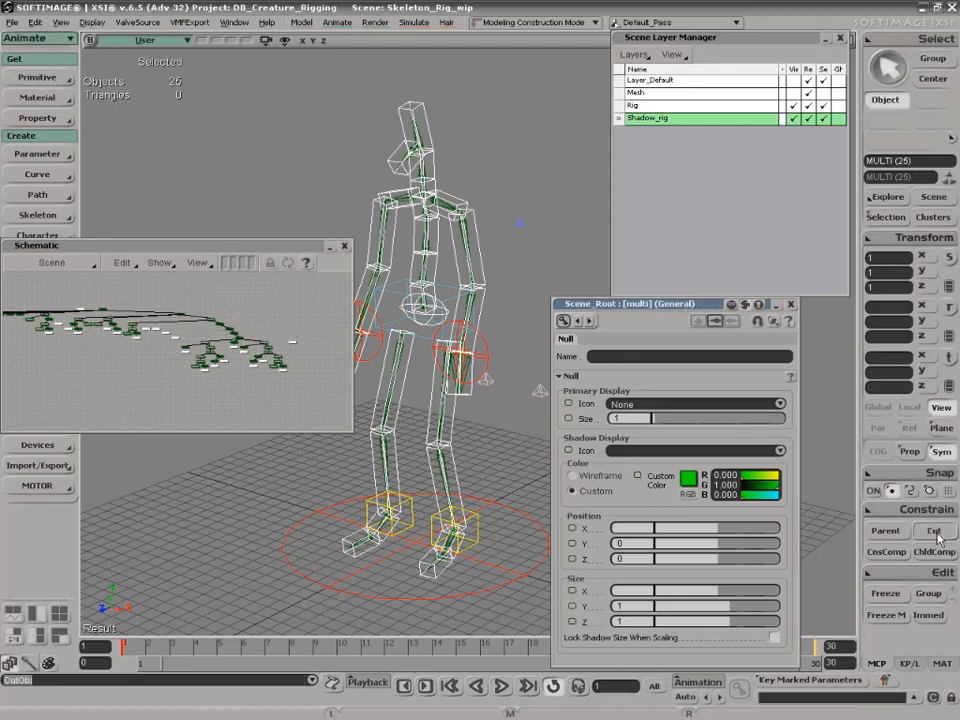
- Rearrange the nodes in the schematic view and bring the row of detached shadow nulls into view
key(ctrl+r)
key(s)
drag(270, 384, 197, 379)
middle_click(197, 379)
key(space)
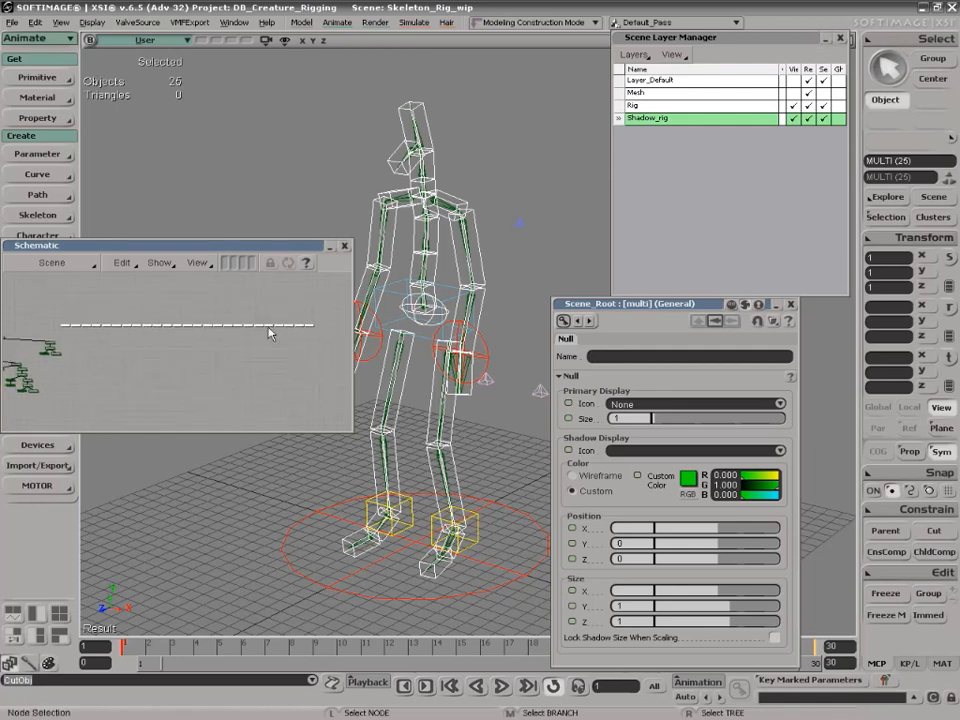
- Clear the selection and create a new null primitive at the scene origin
click(227, 174)
click(38, 78)
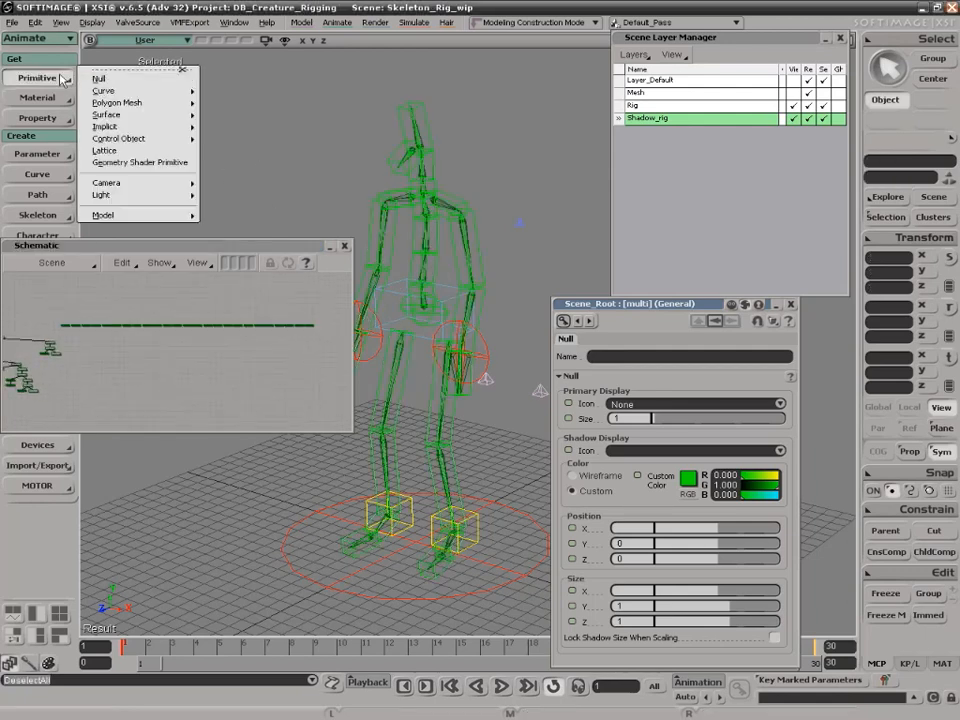
click(112, 79)
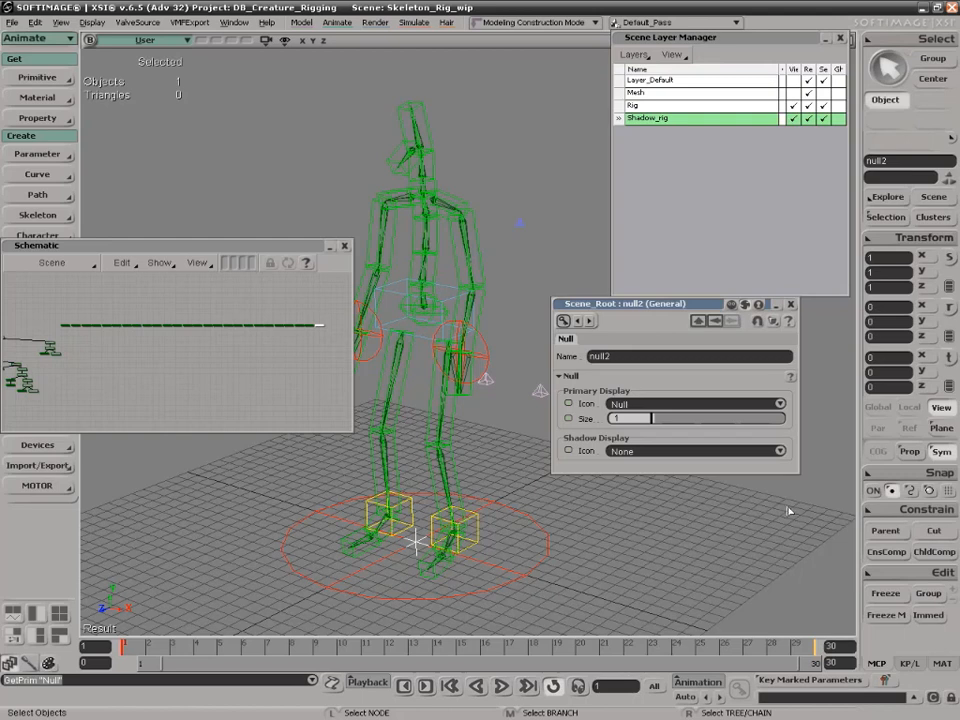
- Parent all the detached bound_bone nulls to the new null and rearrange the schematic nodes
drag(57, 320, 320, 336)
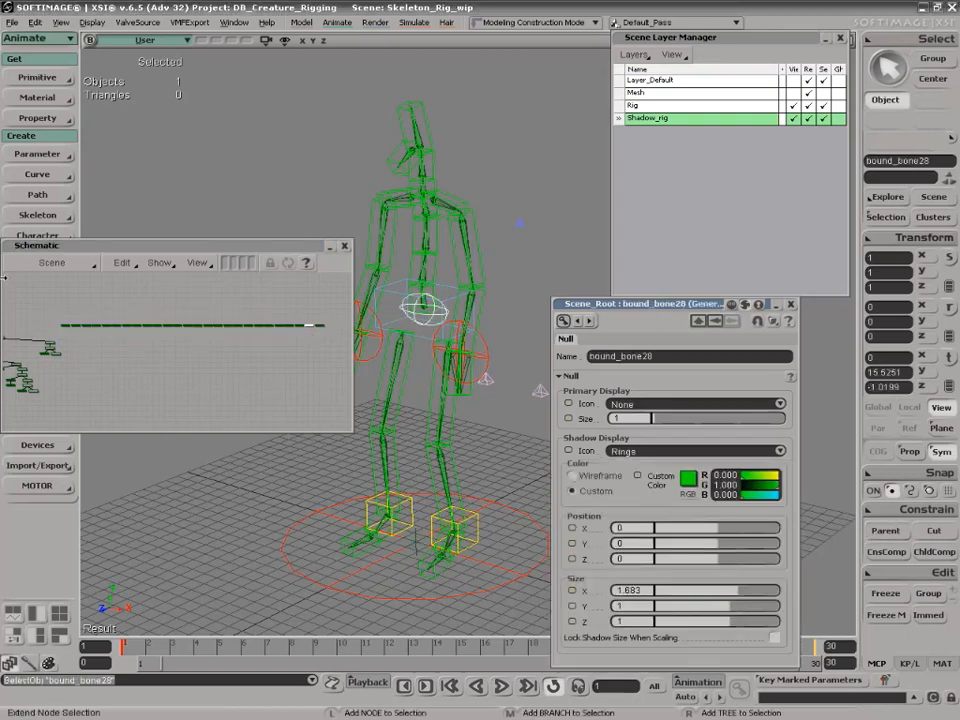
drag(64, 325, 321, 337)
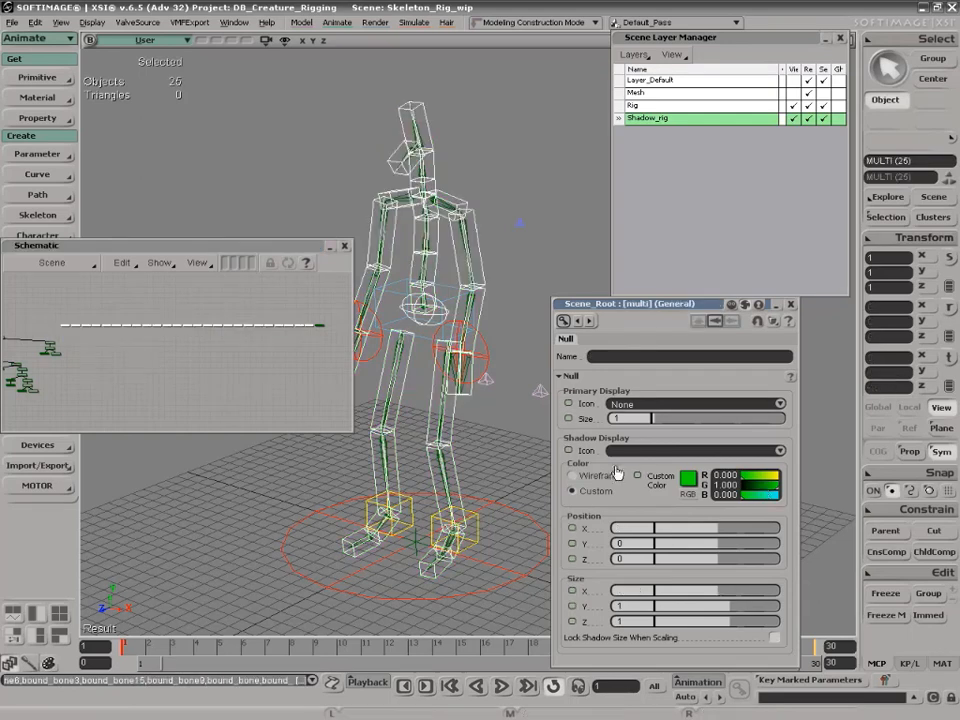
click(873, 535)
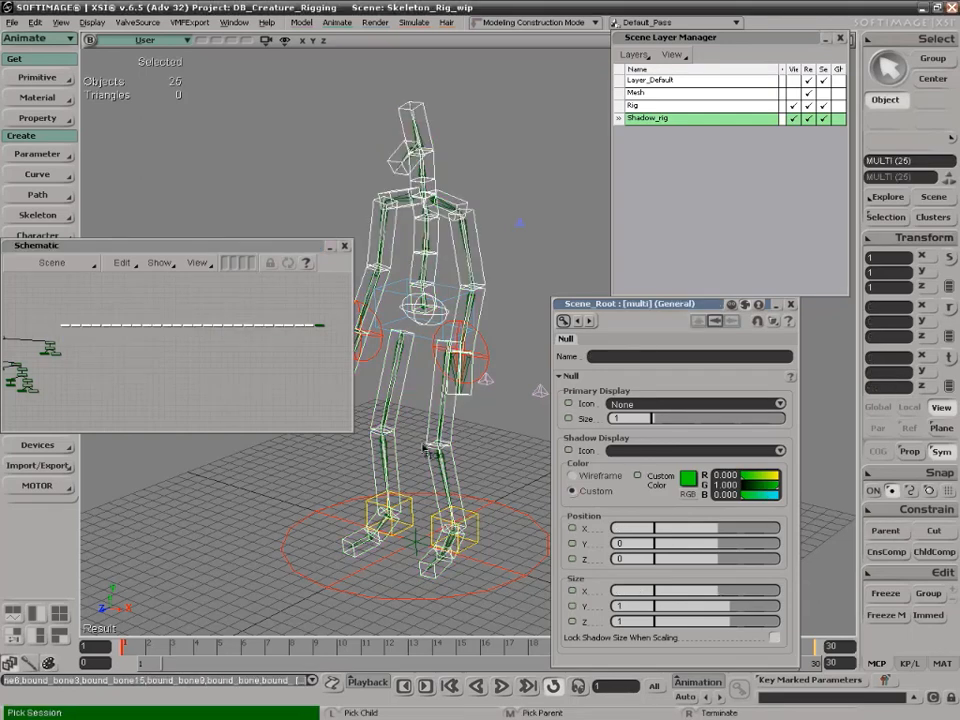
click(318, 326)
key(ctrl+r)
key(shift+z)
drag(190, 319, 215, 337)
- Rename the new parent null as Shadow-Rig, close the schematic view and clear the selection
click(147, 326)
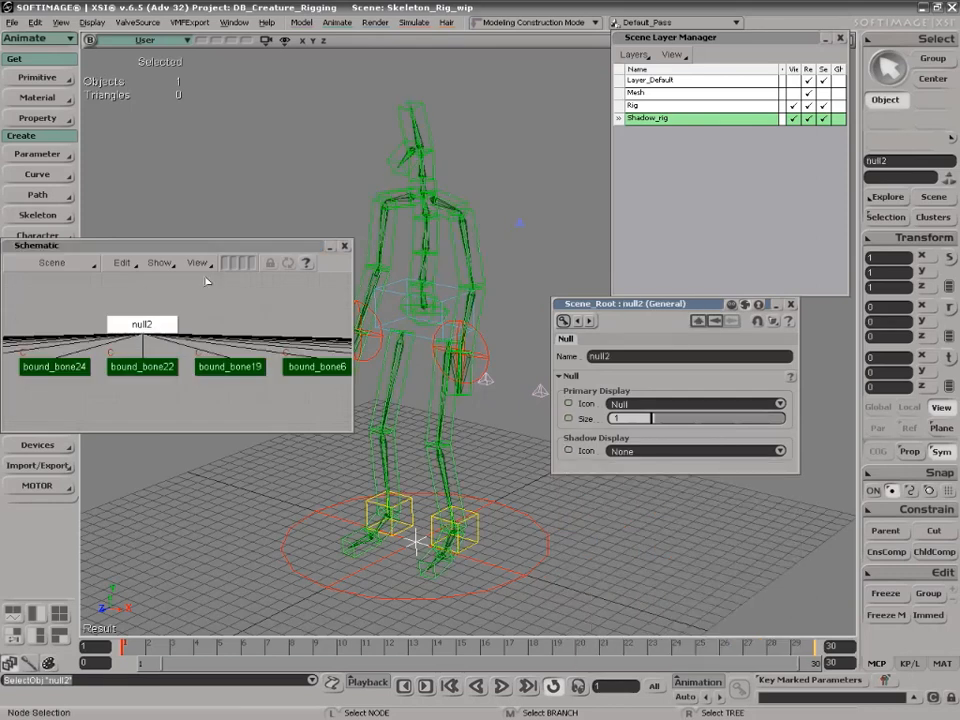
click(655, 404)
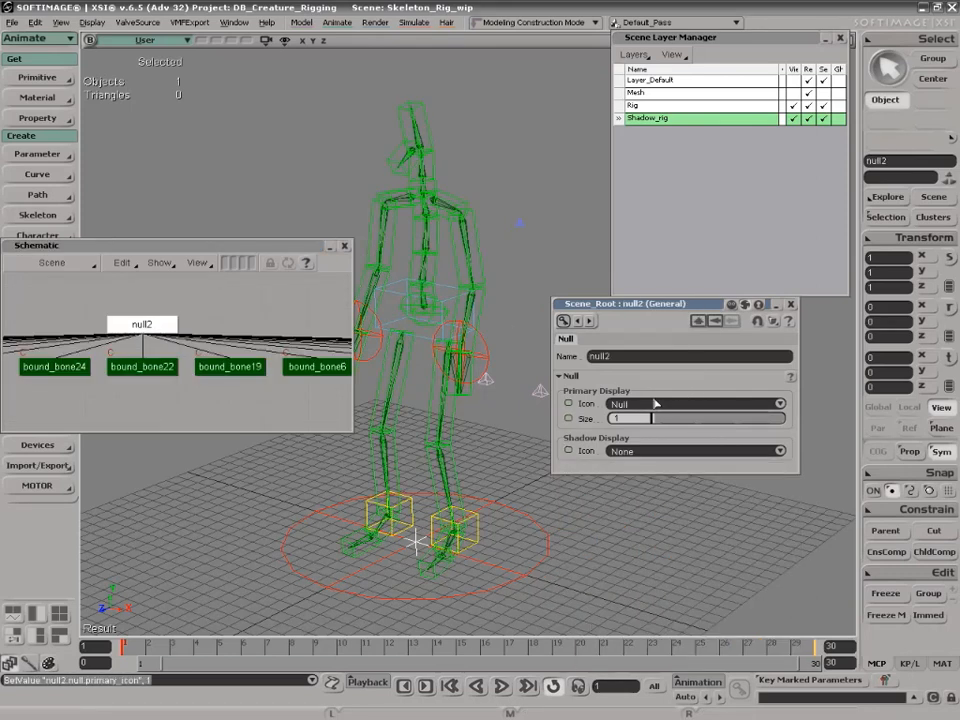
double_click(636, 356)
text(Sg)
text(Sha)
text(dow-Rig)
key(Return)
click(345, 246)
click(281, 264)
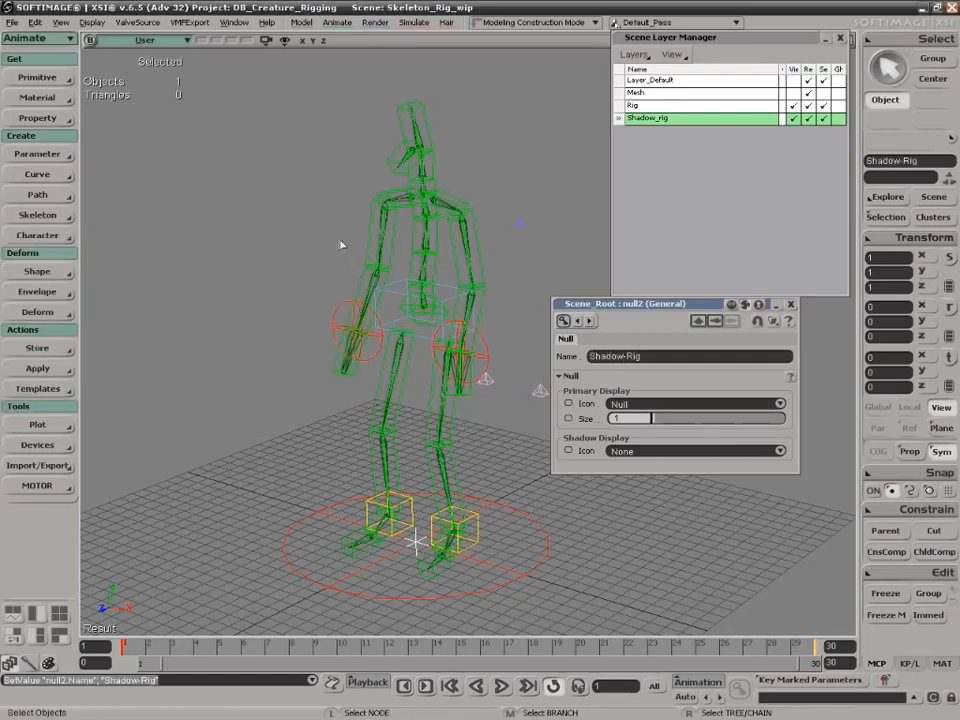
key(s)
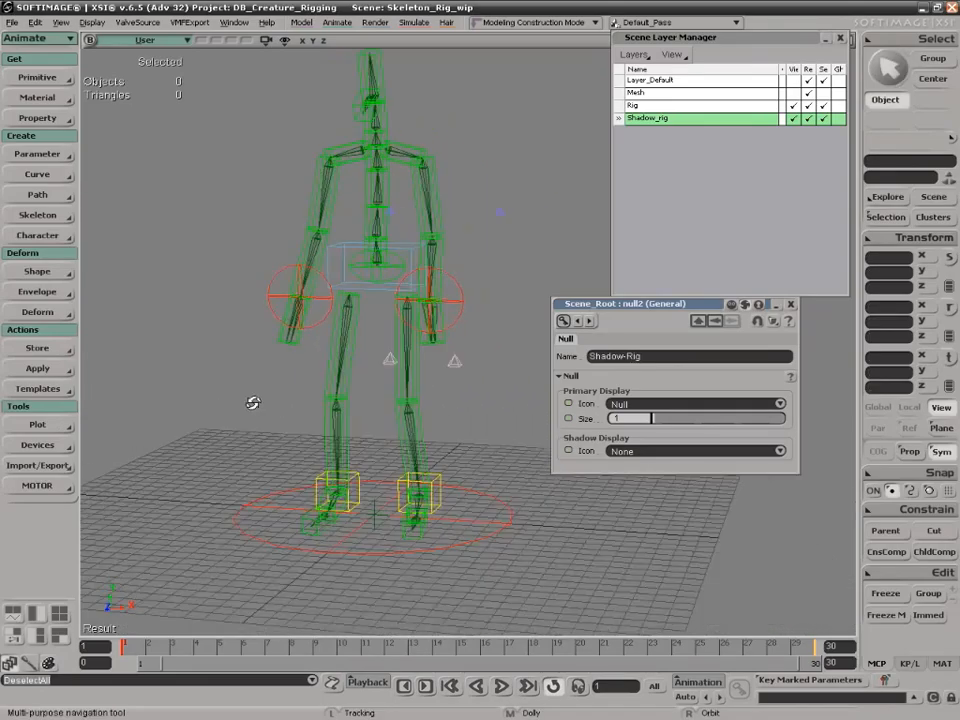